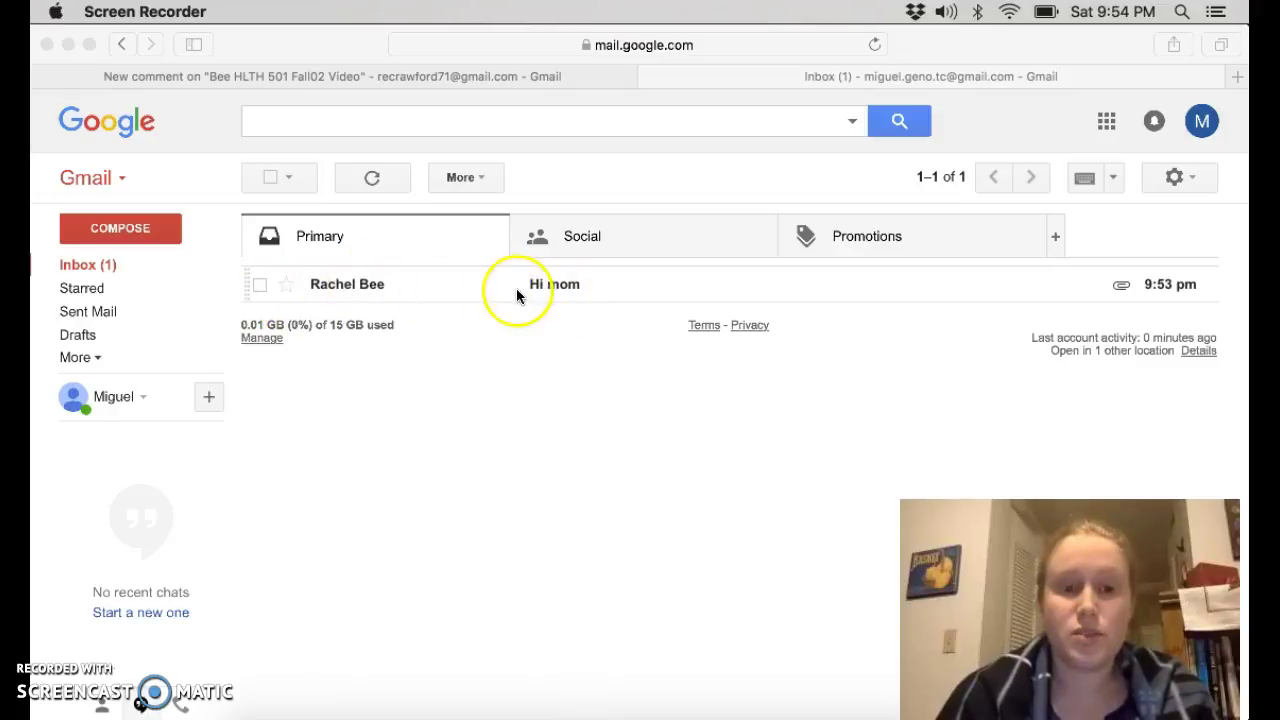
Step: Open the 'Hi mom' Gmail message and download its 4.5 MB Snapchat video attachment
left_click(558, 284)
left_click(522, 291)
mouse_move(392, 415)
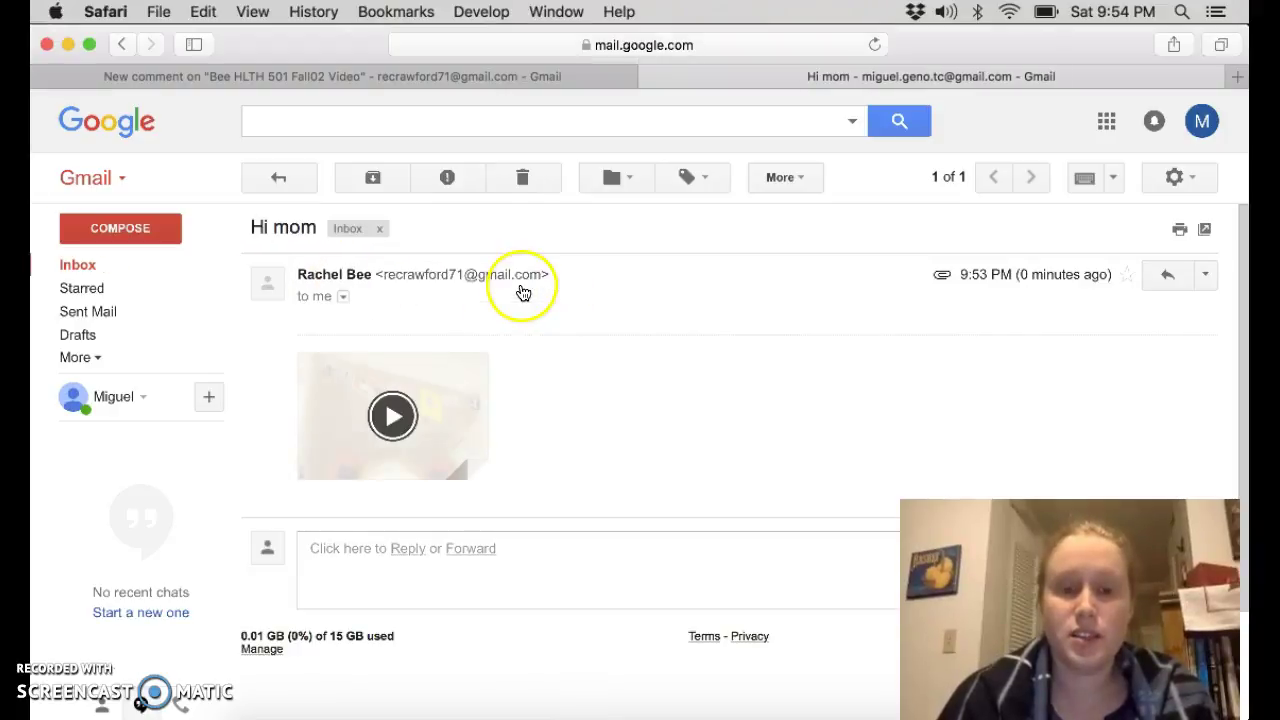
scroll(756, 334, "down", 1)
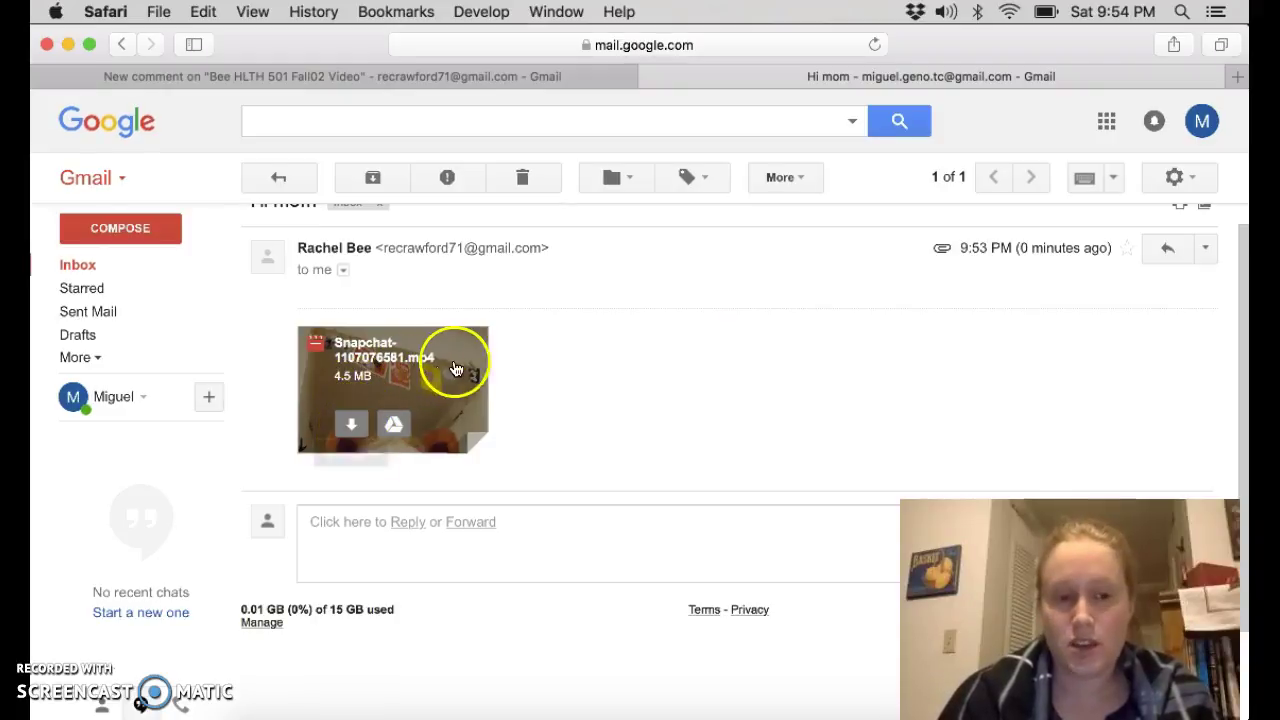
left_click(353, 430)
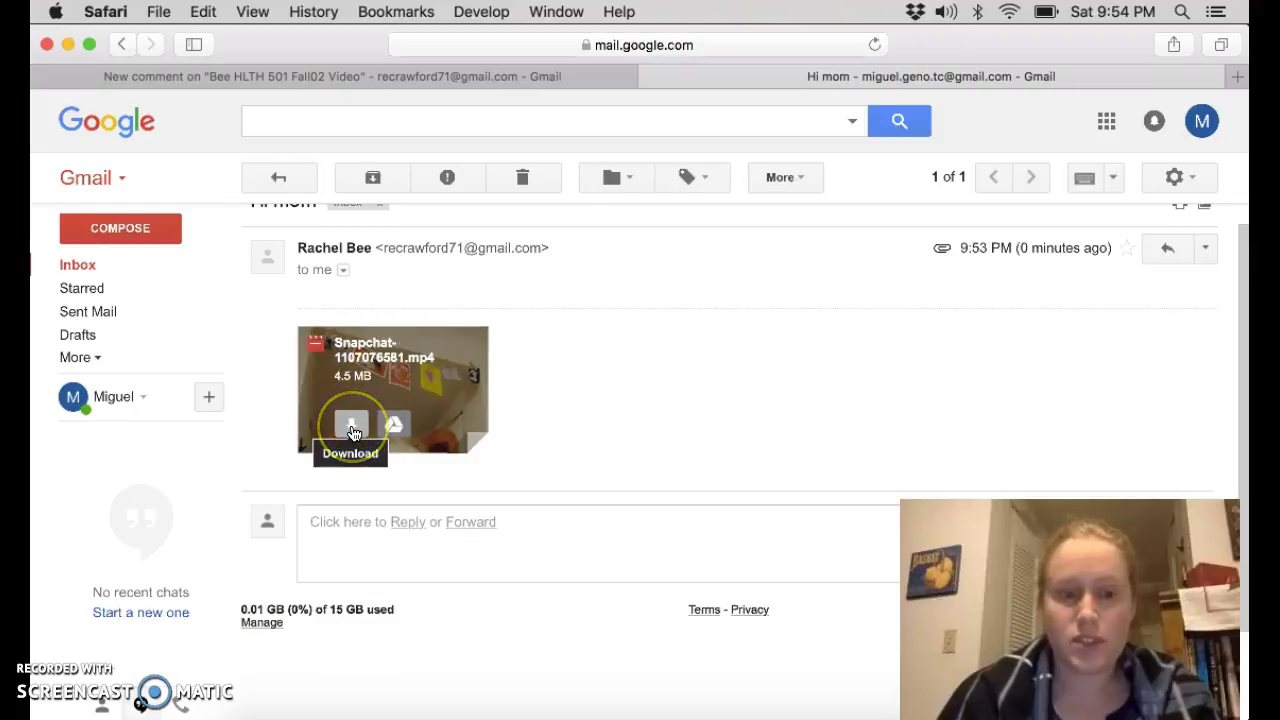
left_click(353, 430)
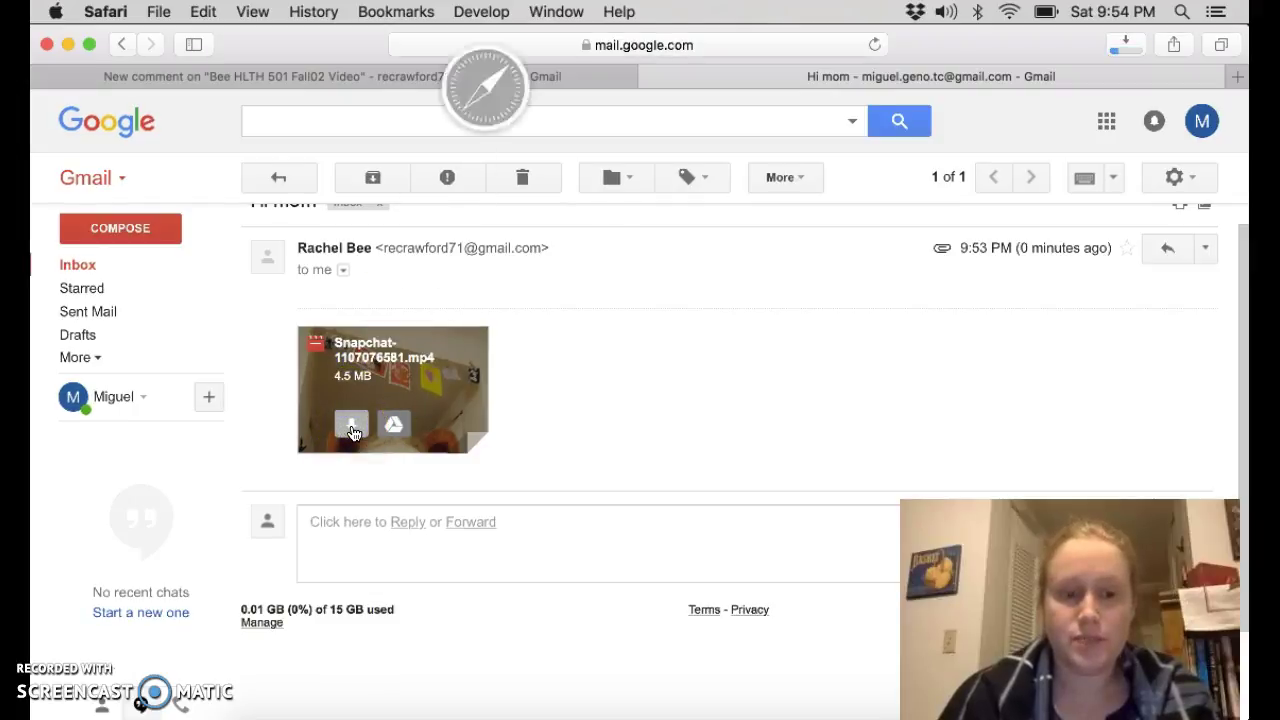
Step: In QuickTime, move the Snapchat video to the Desktop, play it through, then close it
left_click(678, 380)
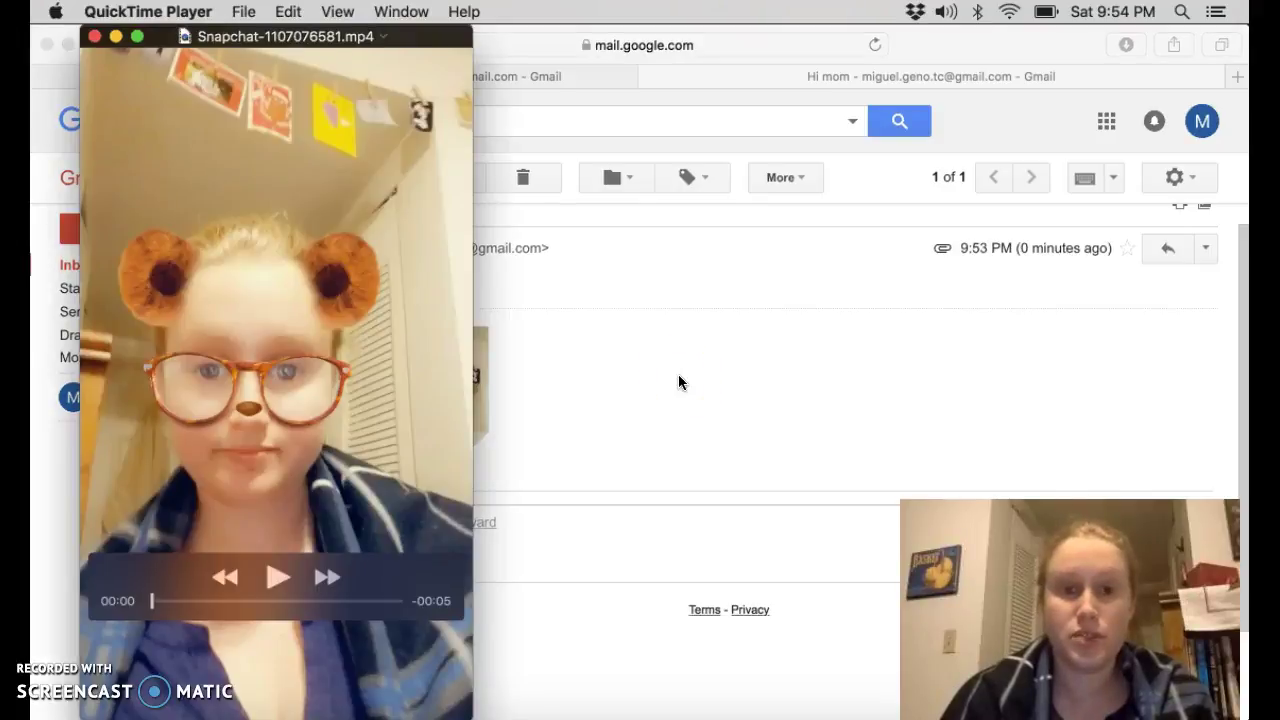
left_click(651, 386)
left_click(250, 461)
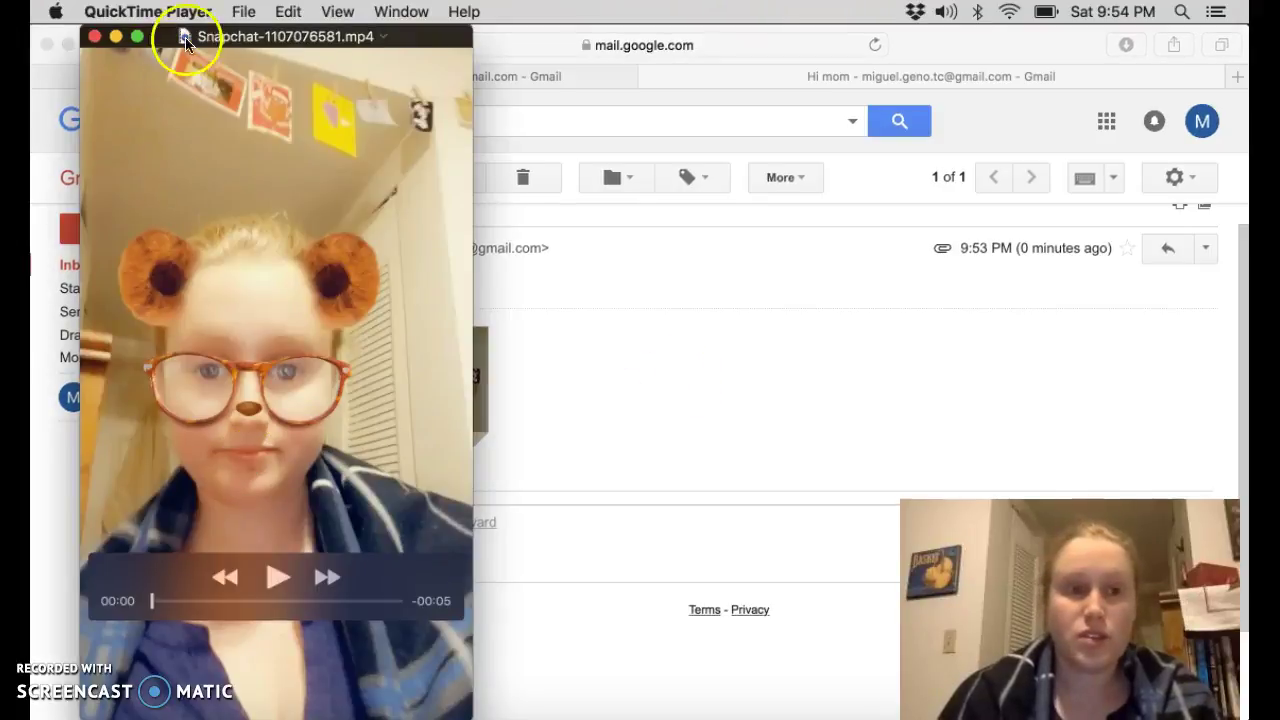
left_click(256, 11)
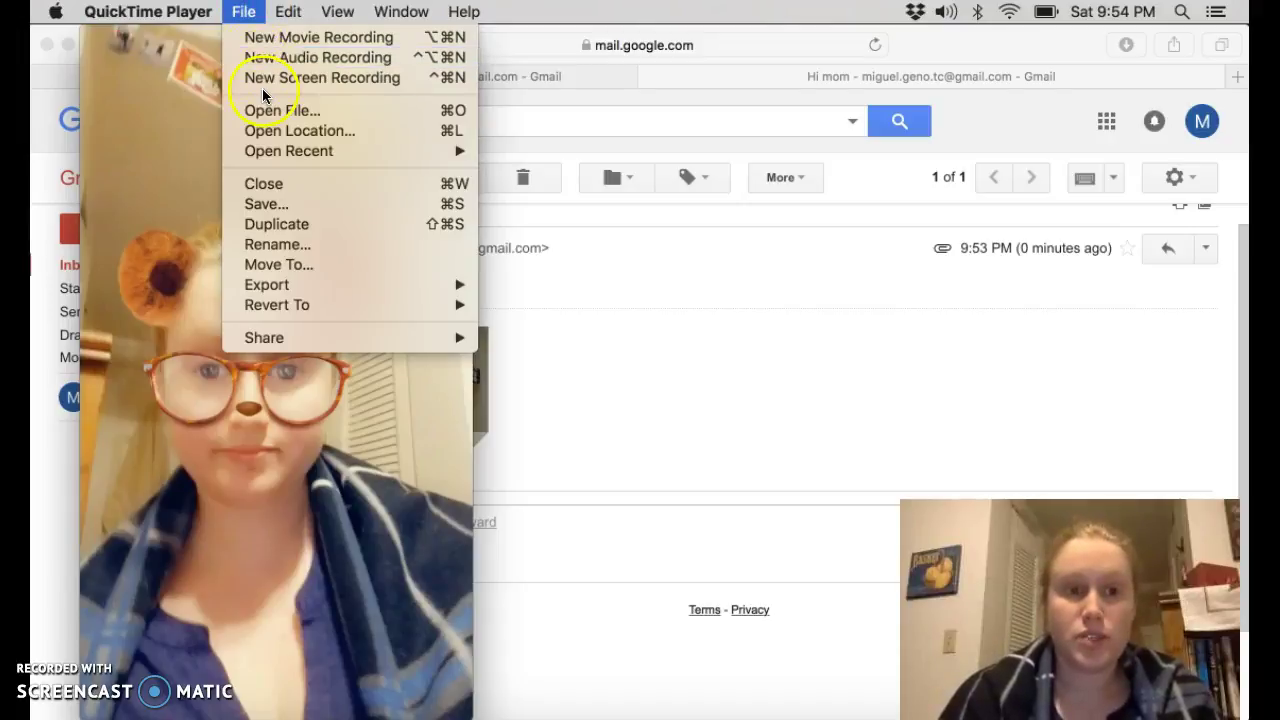
left_click(264, 36)
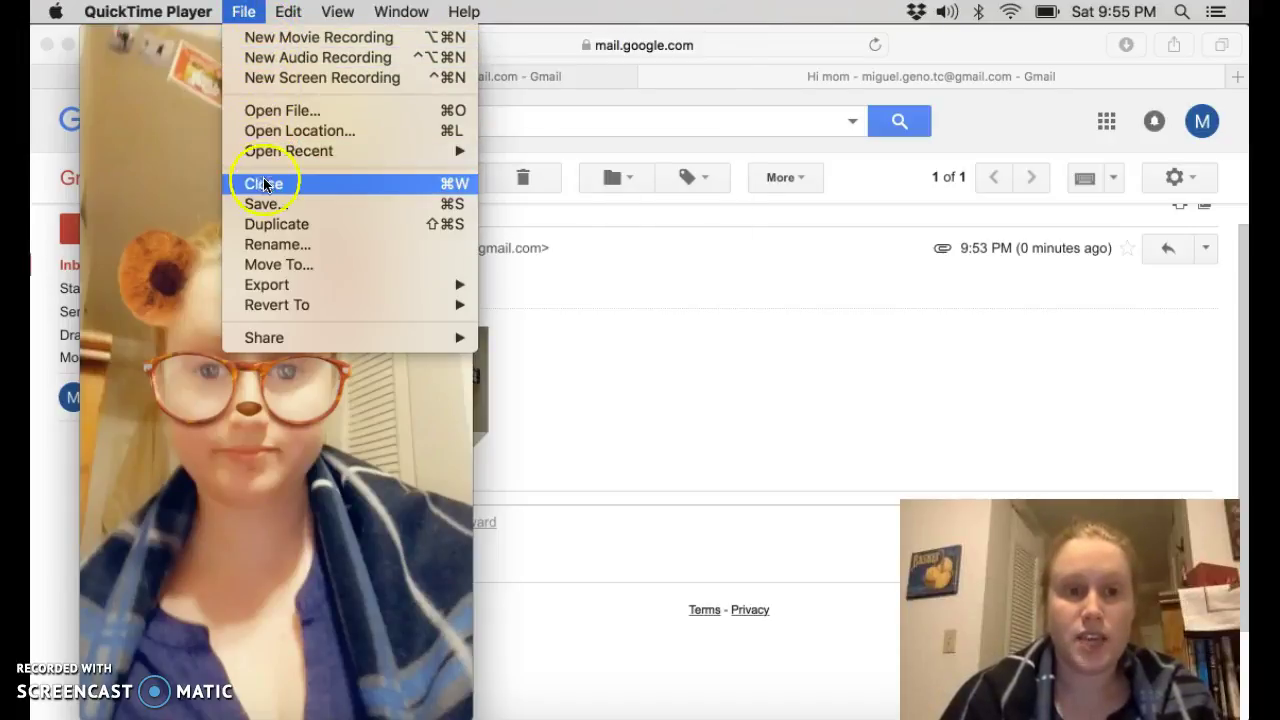
left_click(277, 265)
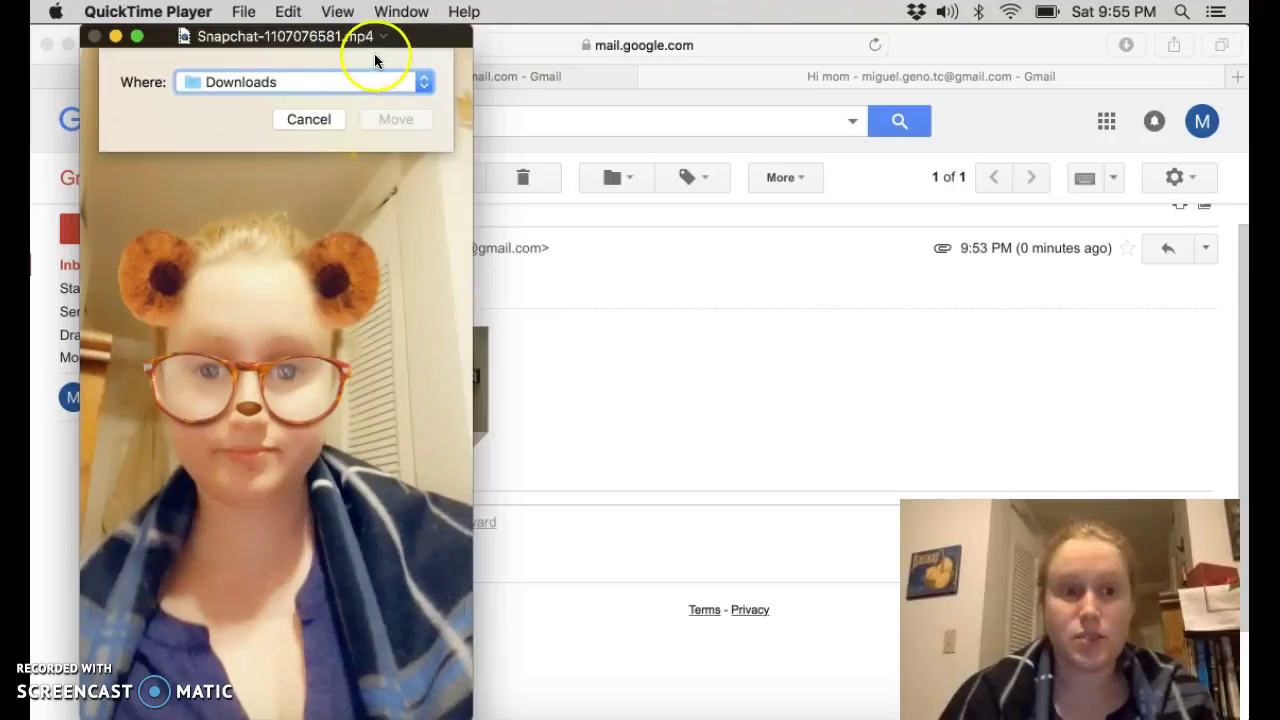
left_click(347, 84)
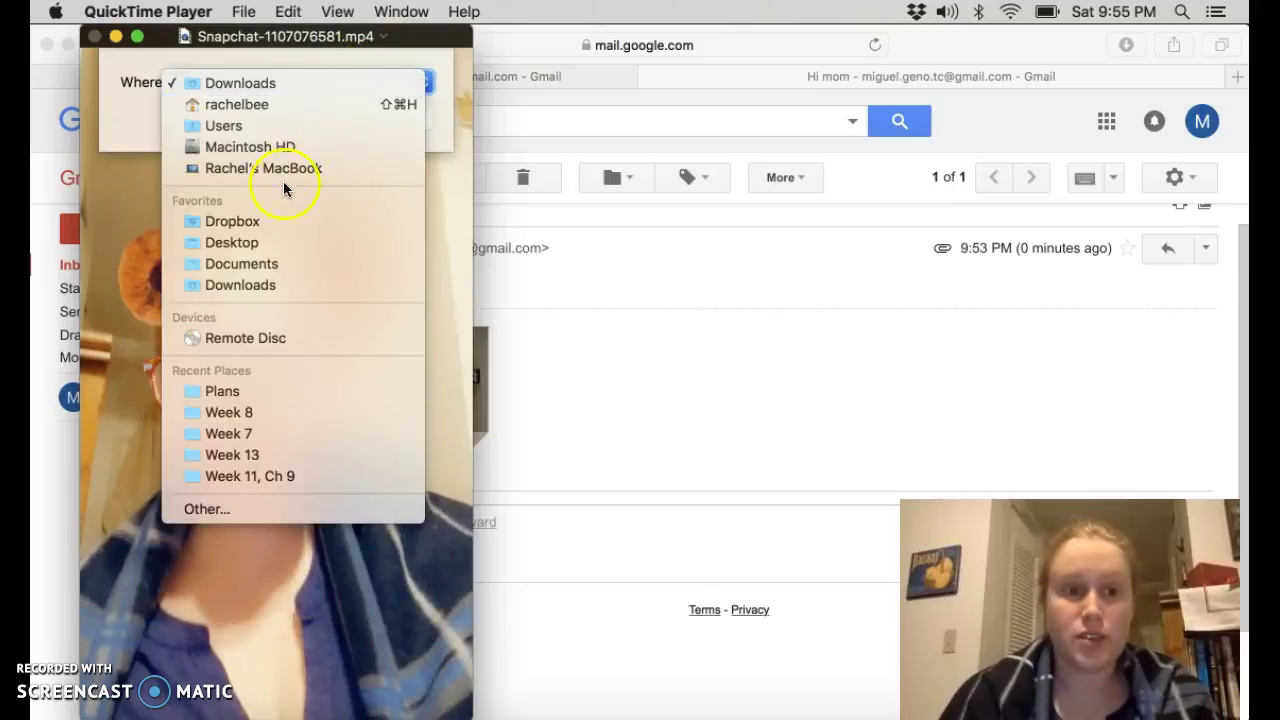
left_click(242, 241)
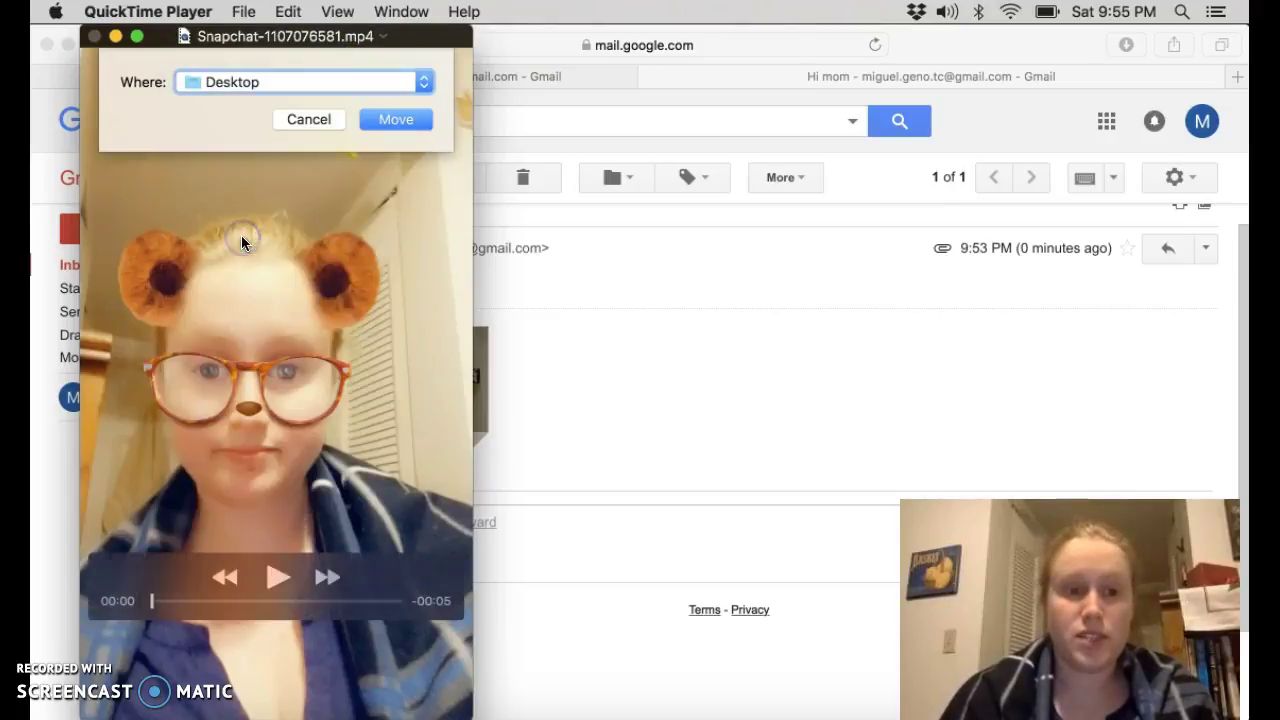
left_click(399, 120)
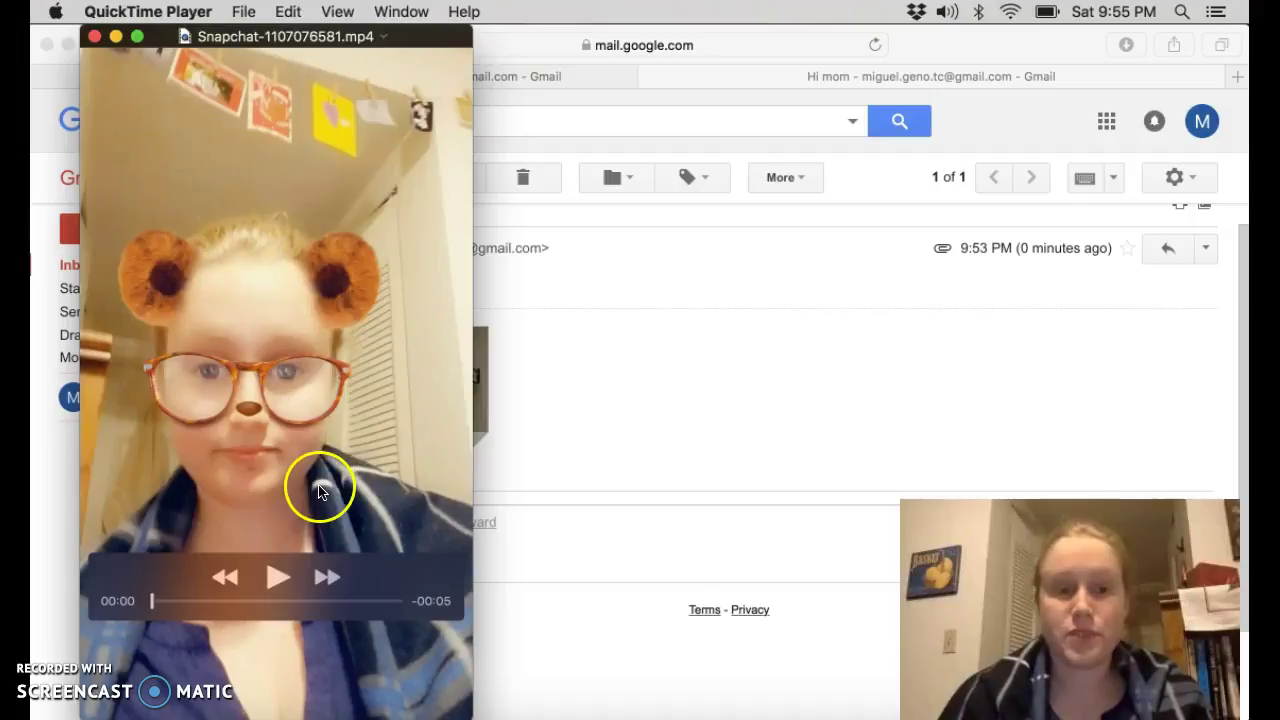
left_click(277, 578)
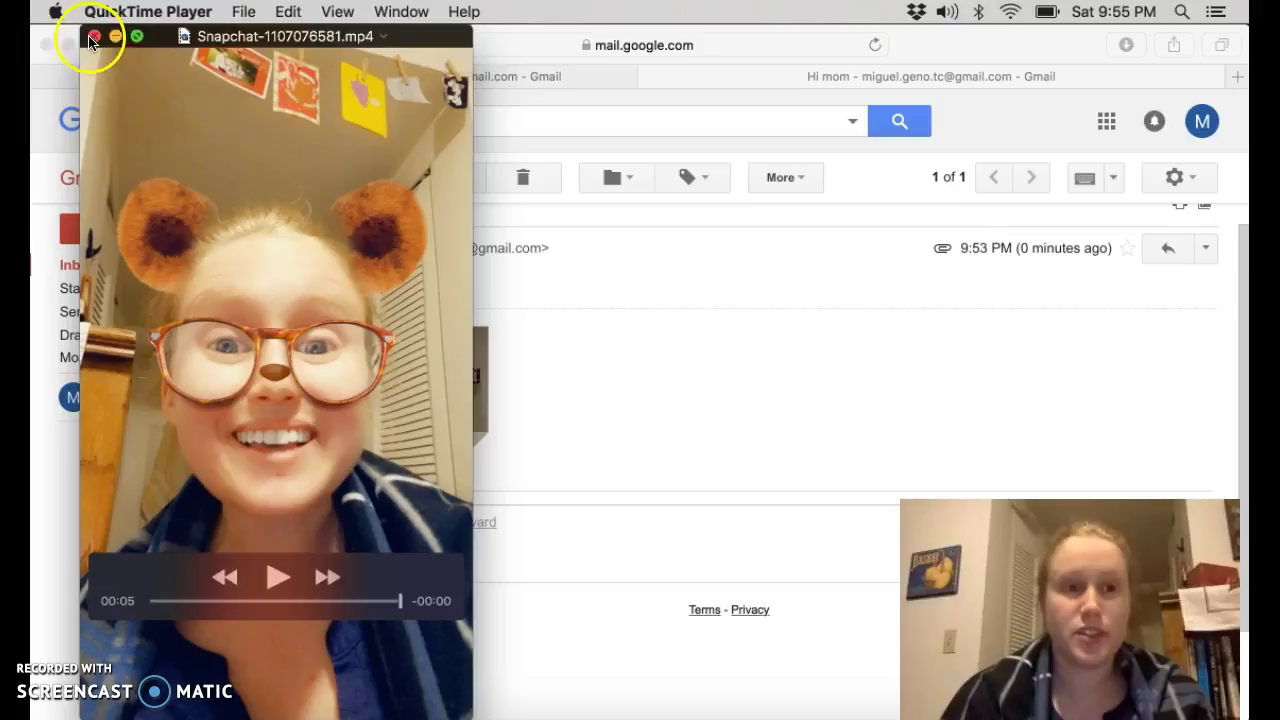
left_click(116, 36)
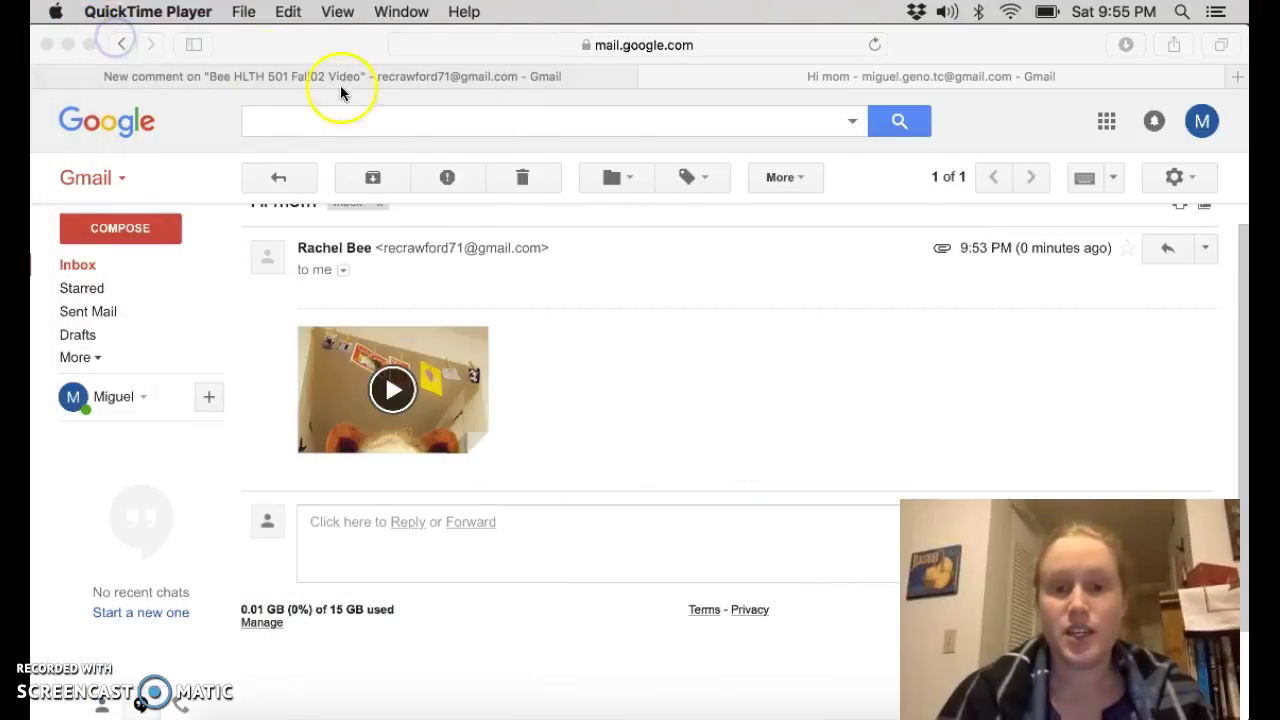
Step: Load youtube.com in a new browser tab and sign out of the current account
left_click(1237, 83)
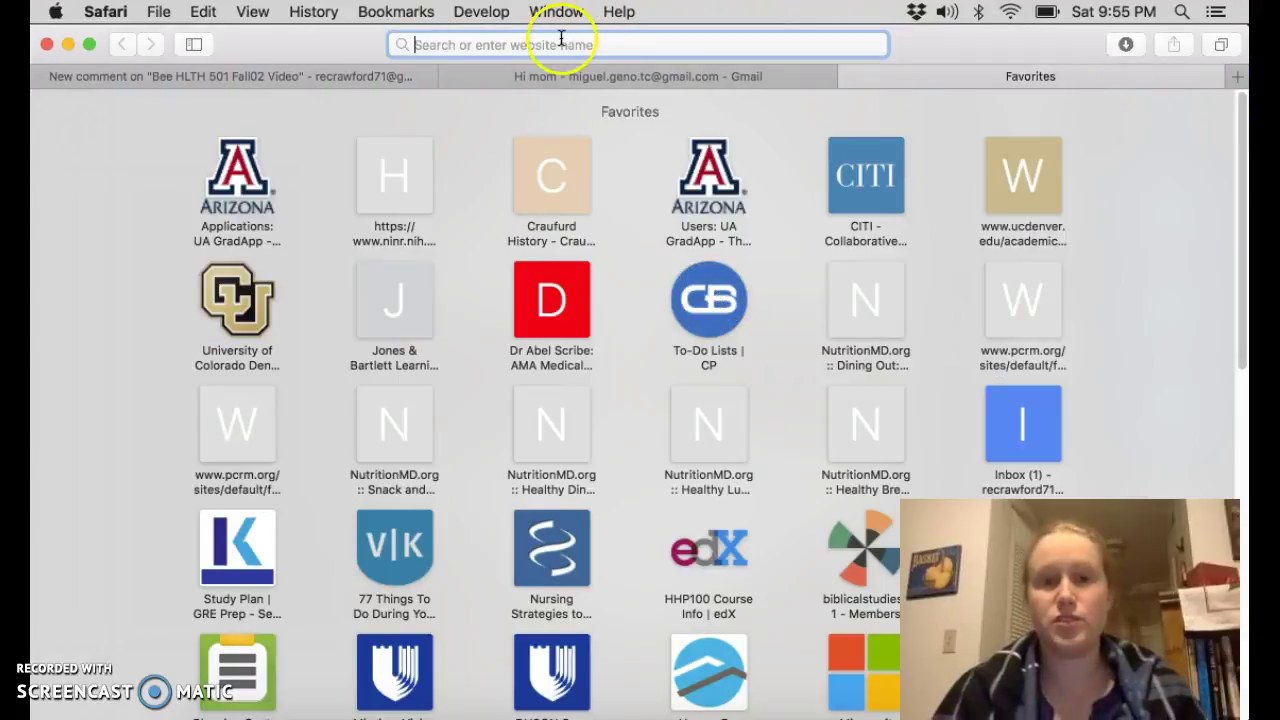
type("youtube")
key("Return")
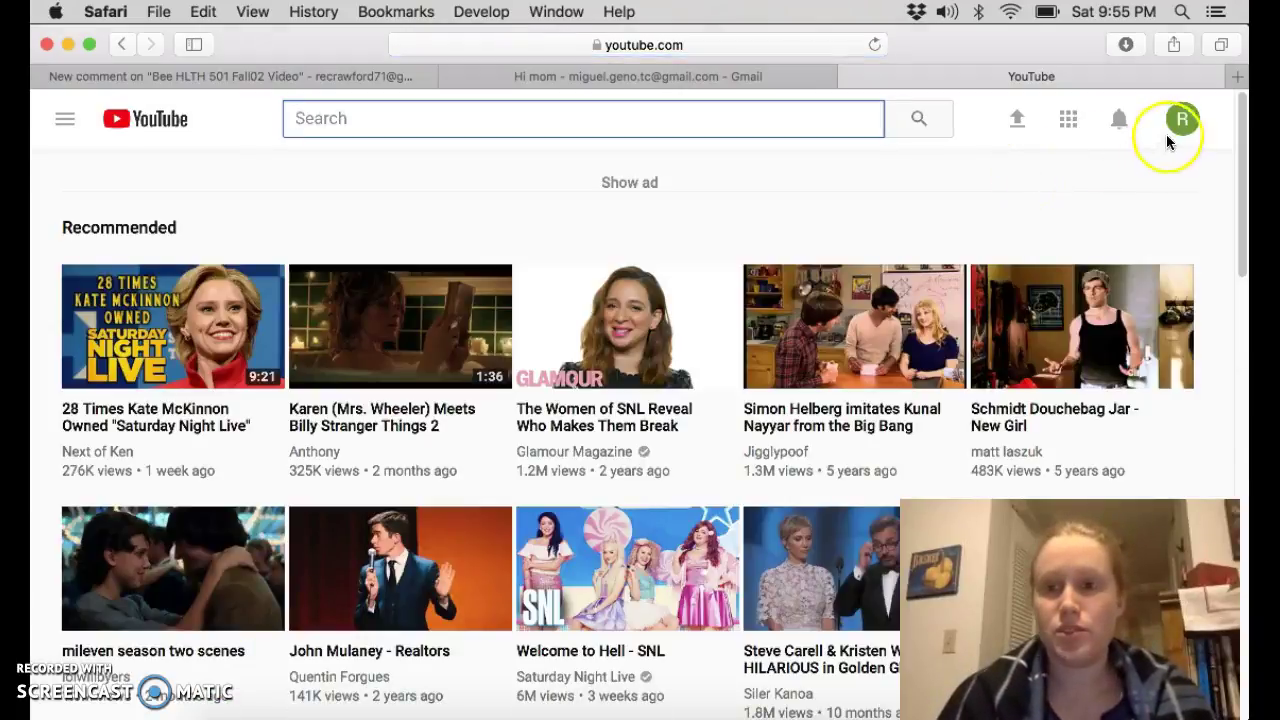
left_click(1185, 120)
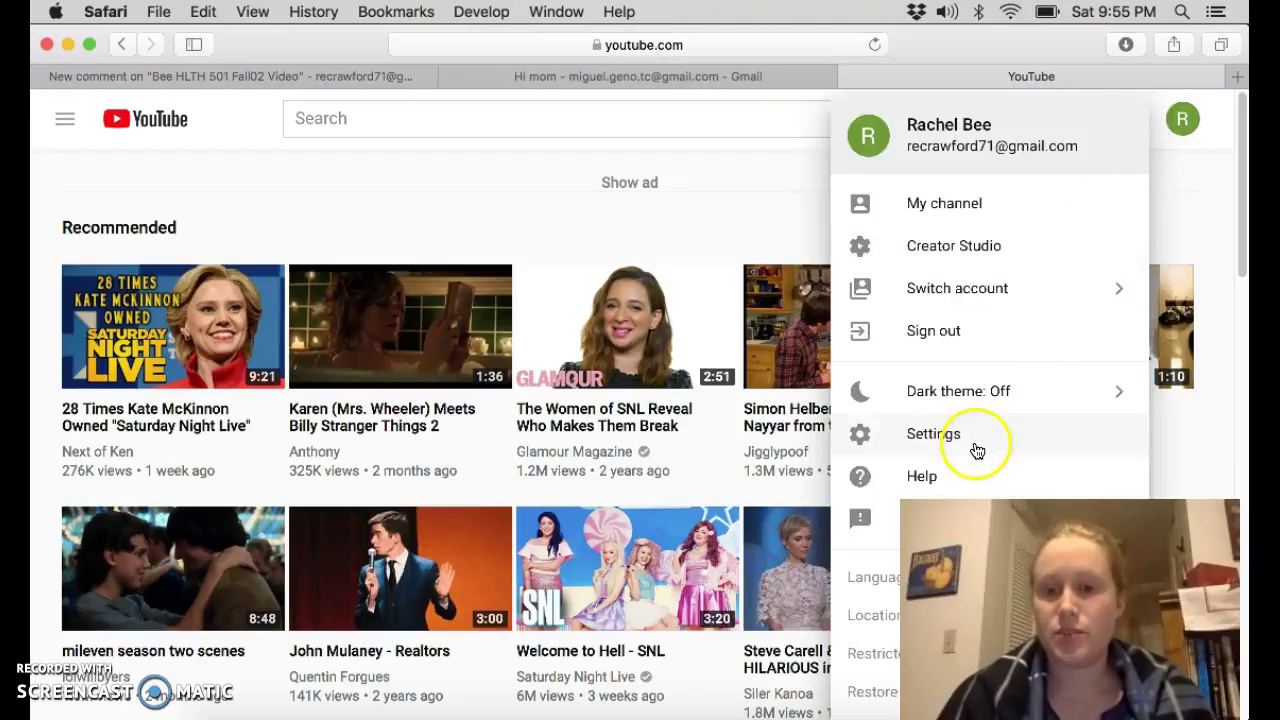
left_click(970, 332)
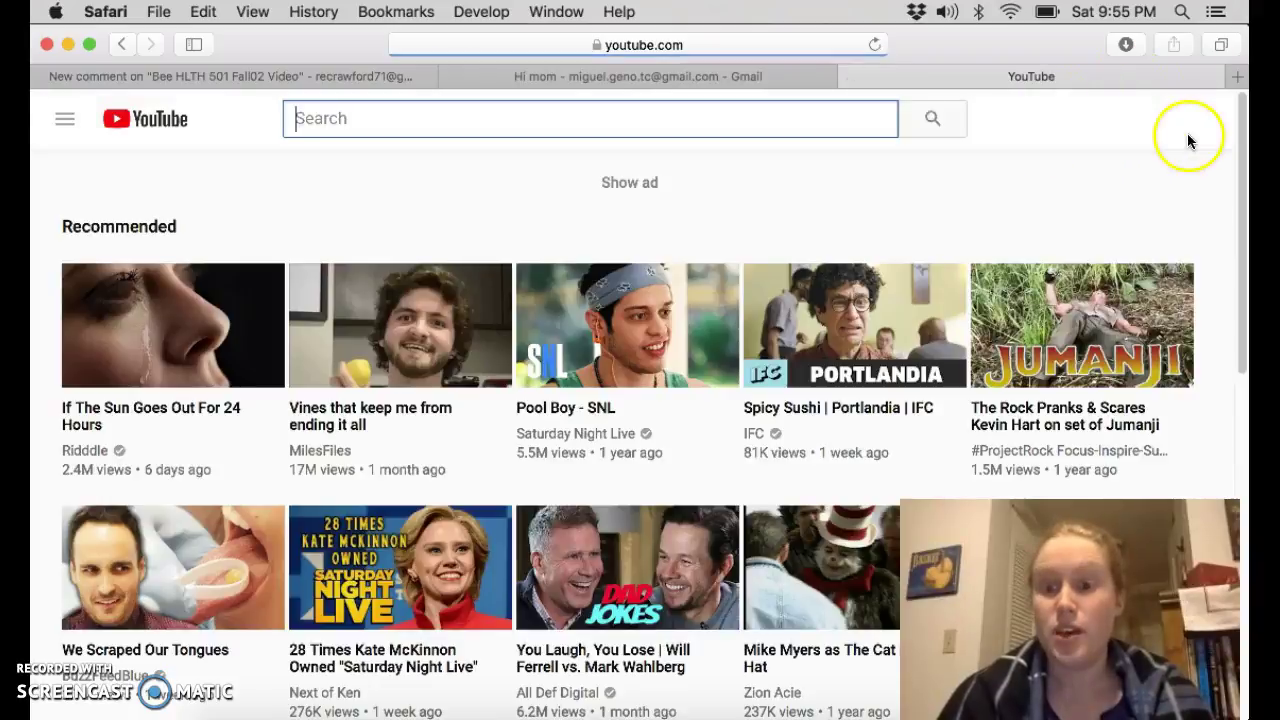
Step: Sign in to YouTube by choosing the other Google account and entering its password
left_click(1183, 121)
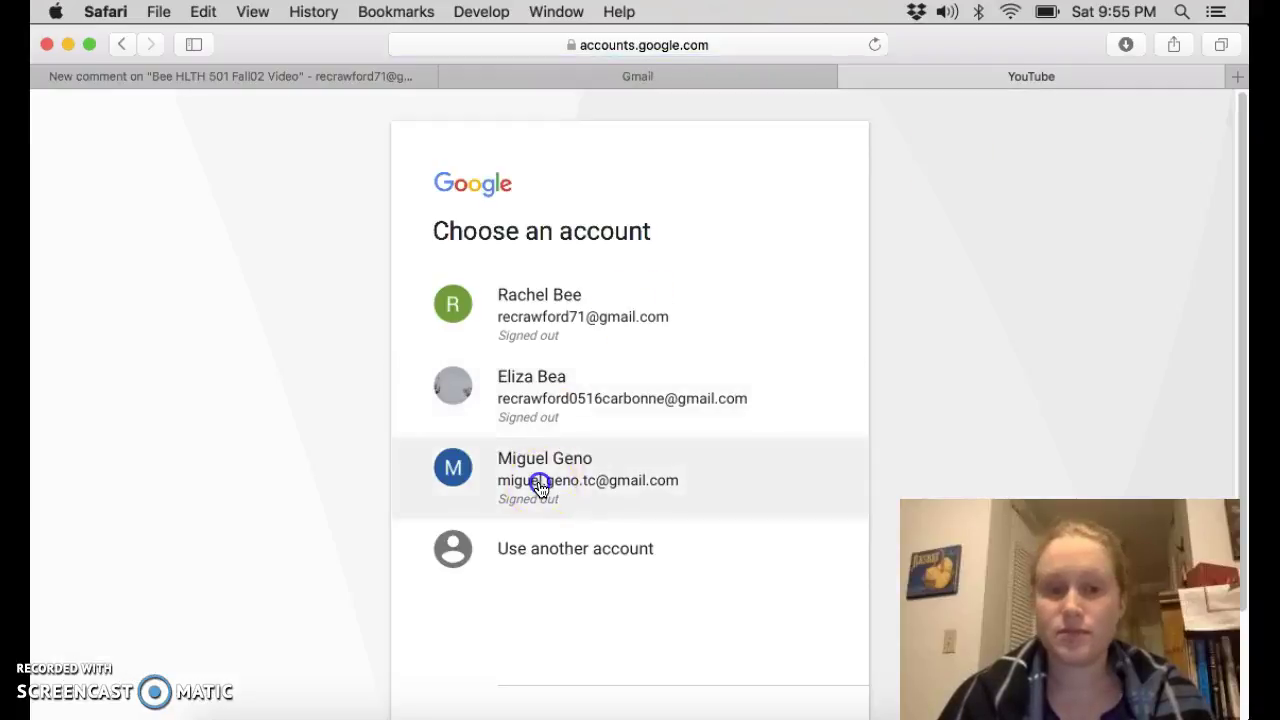
left_click(540, 480)
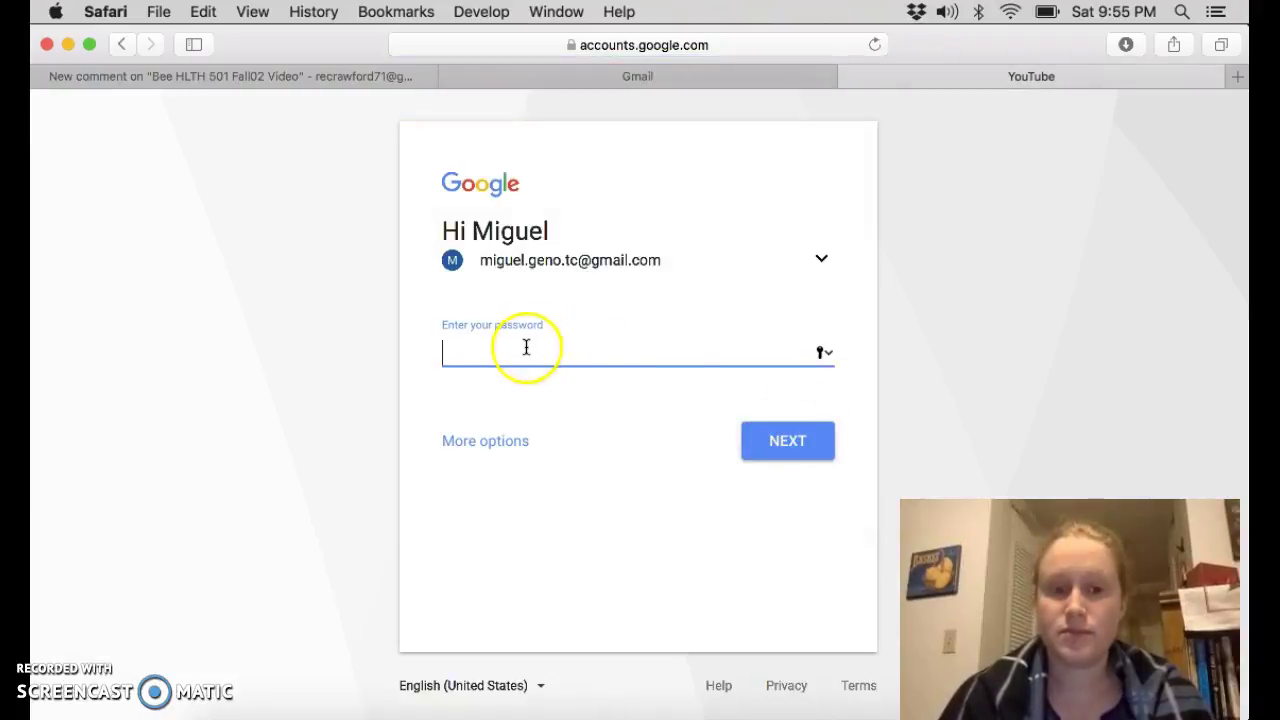
left_click(494, 354)
type("••")
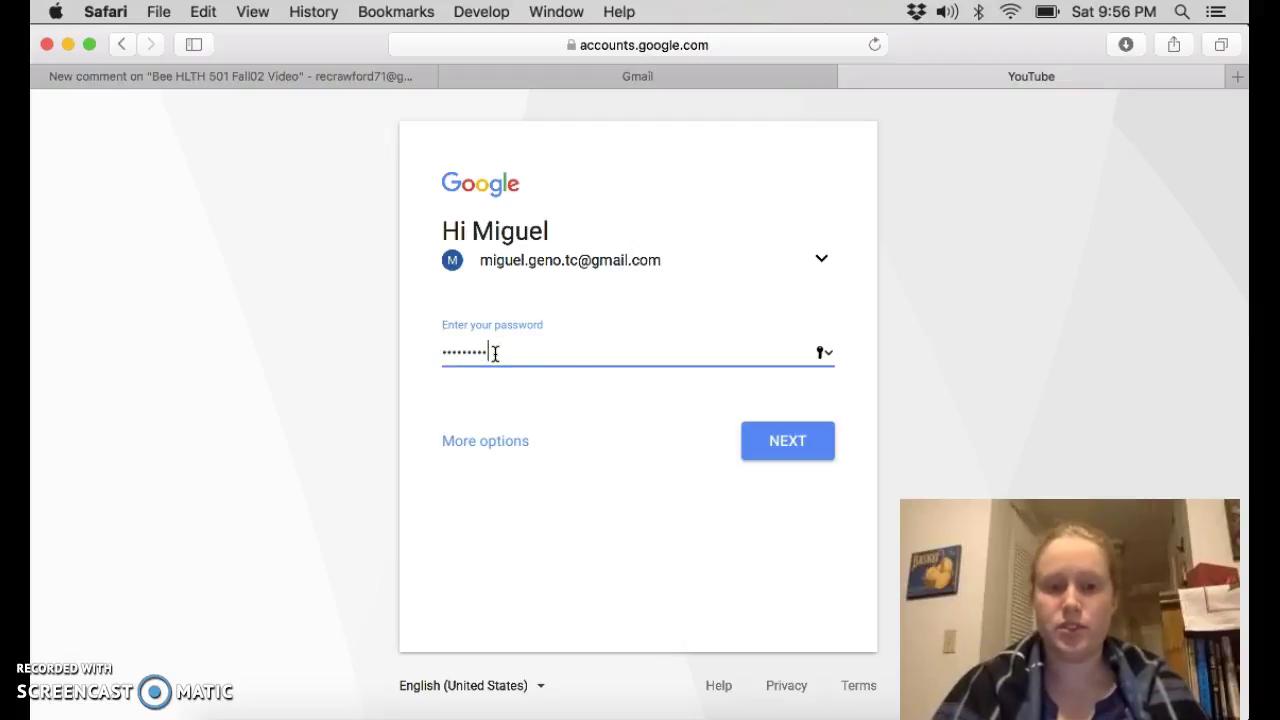
left_click(762, 445)
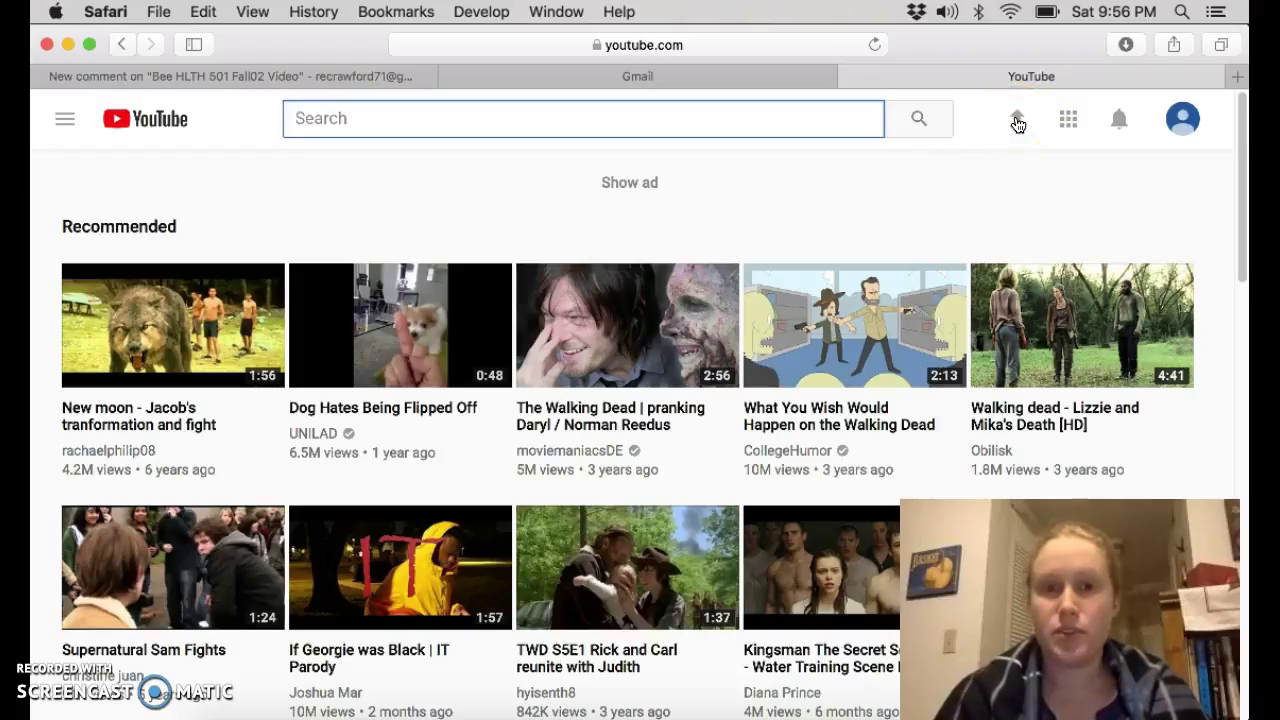
Step: On YouTube's upload page, drag the Snapchat mp4 from the Desktop into the upload area
left_click(1016, 121)
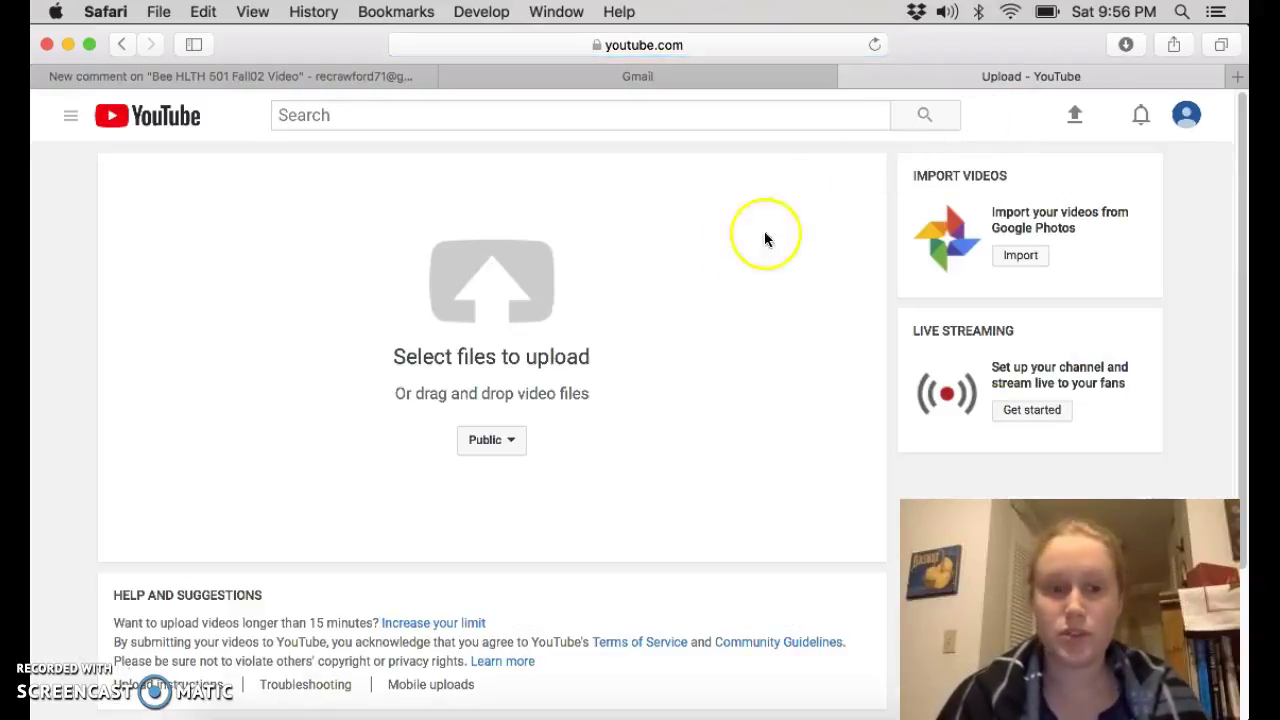
left_click(1205, 300)
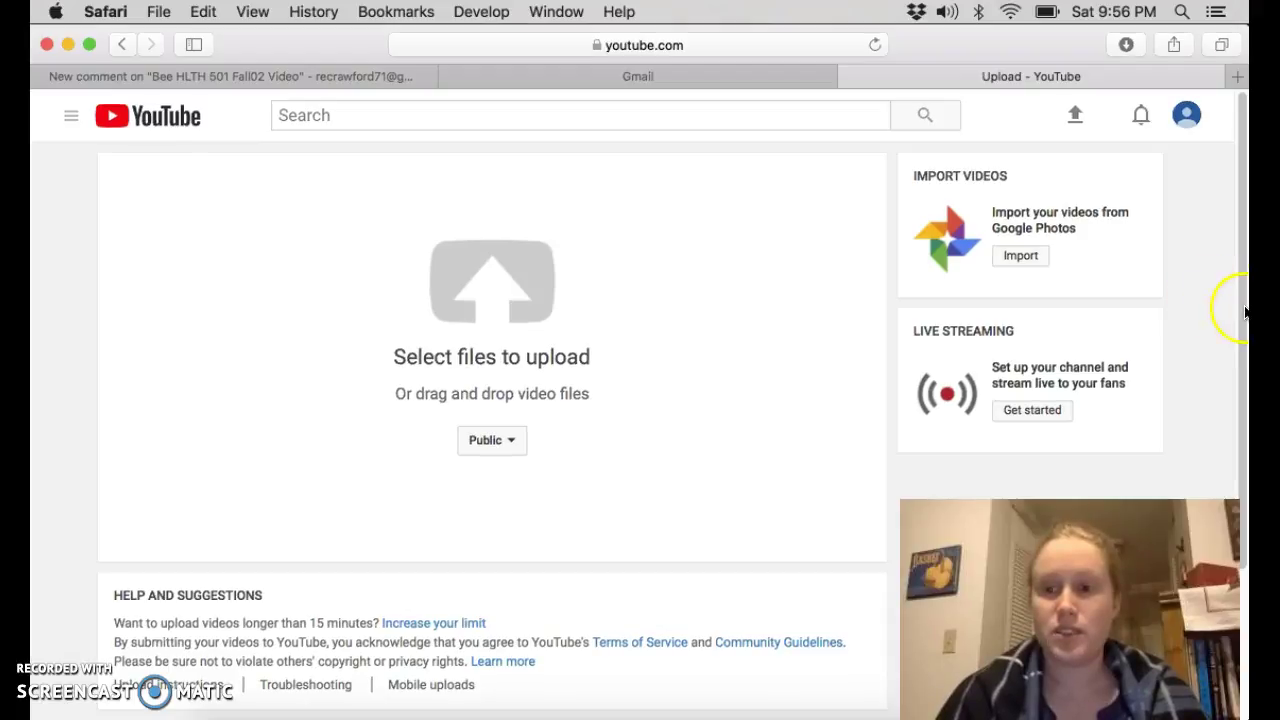
mouse_move(1243, 308)
left_mouse_down()
mouse_move(834, 311)
mouse_move(797, 313)
mouse_move(846, 313)
mouse_move(625, 329)
mouse_move(683, 334)
left_mouse_up()
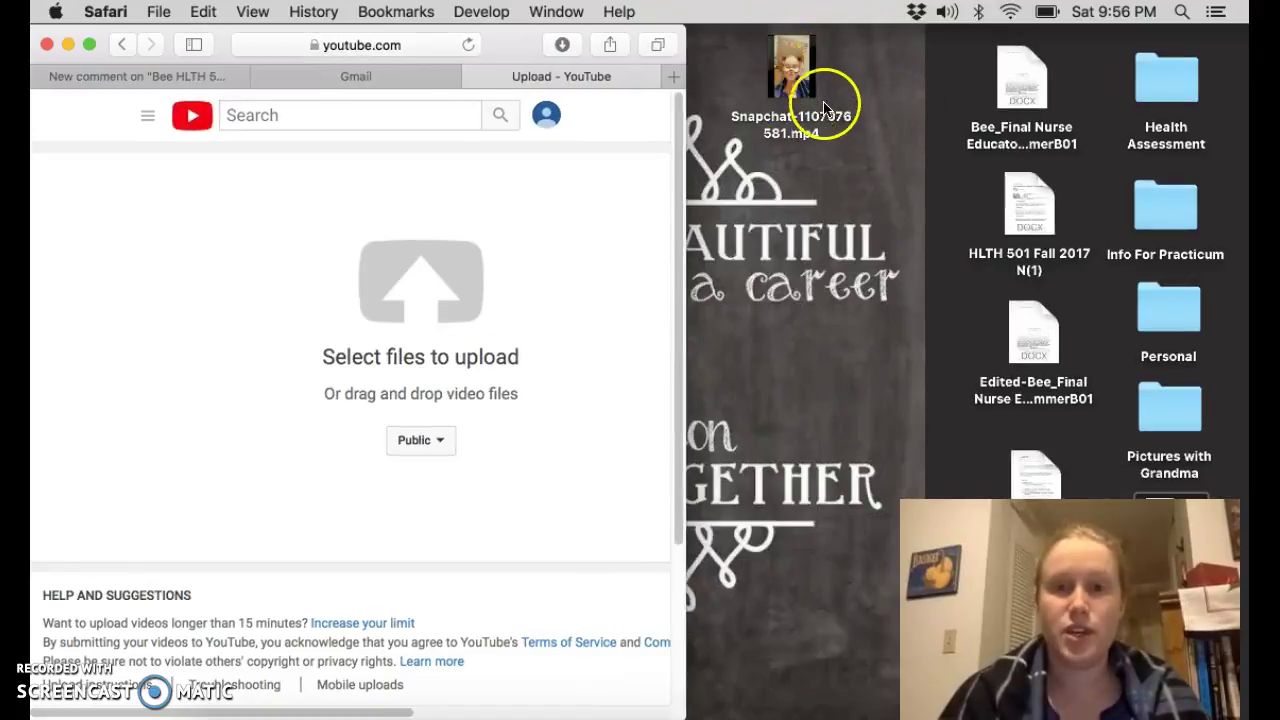
left_click(797, 44)
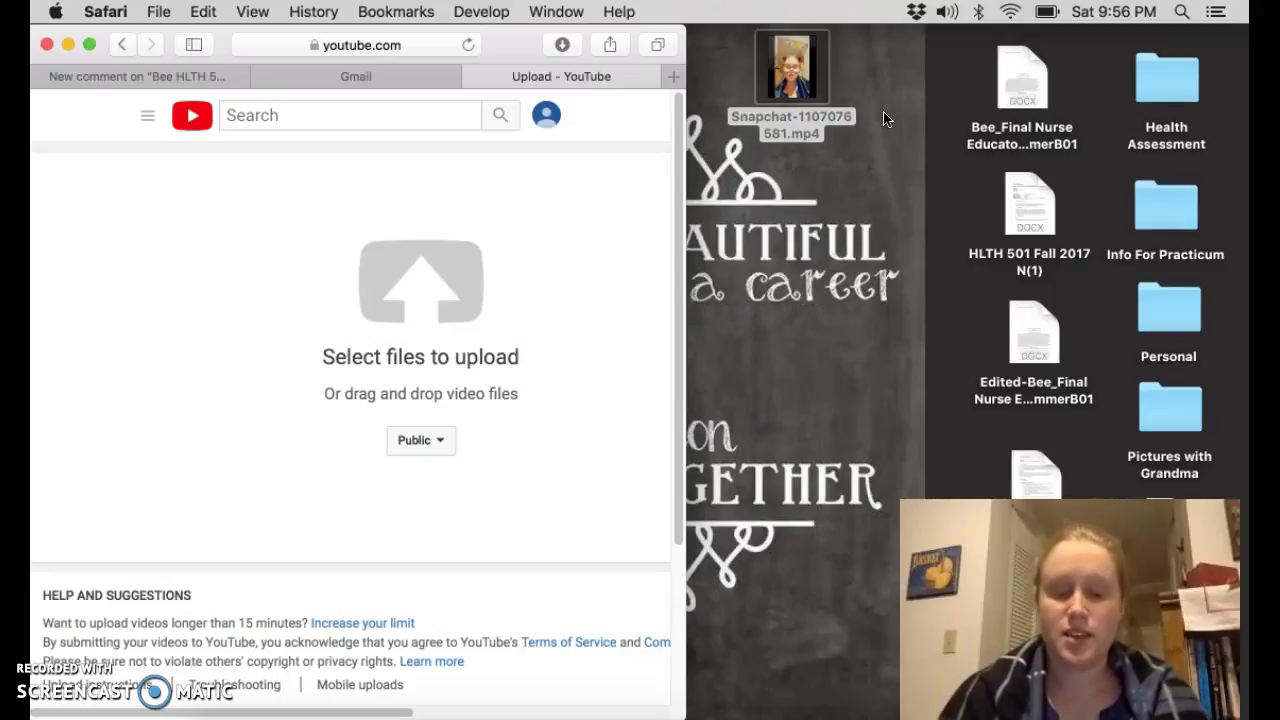
left_click_drag(808, 62, 420, 295)
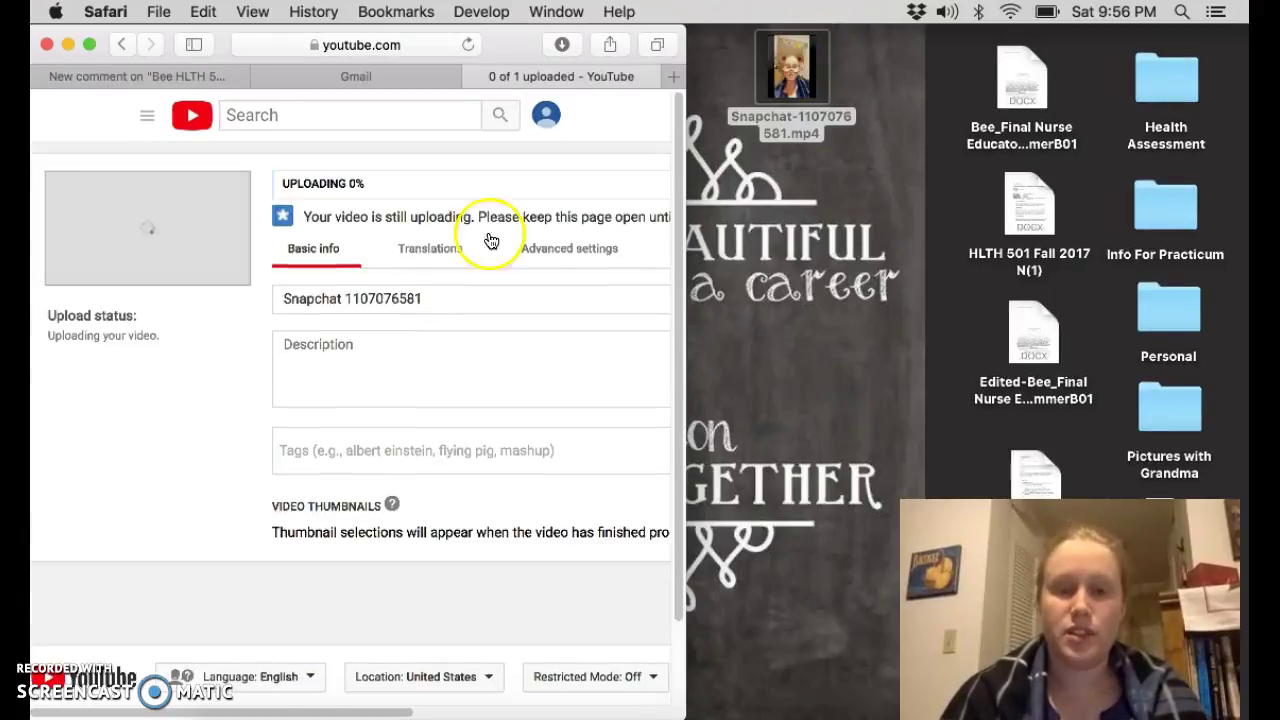
Step: Maximize the Safari window while the Snapchat upload finishes processing, then open its privacy choices
double_click(687, 222)
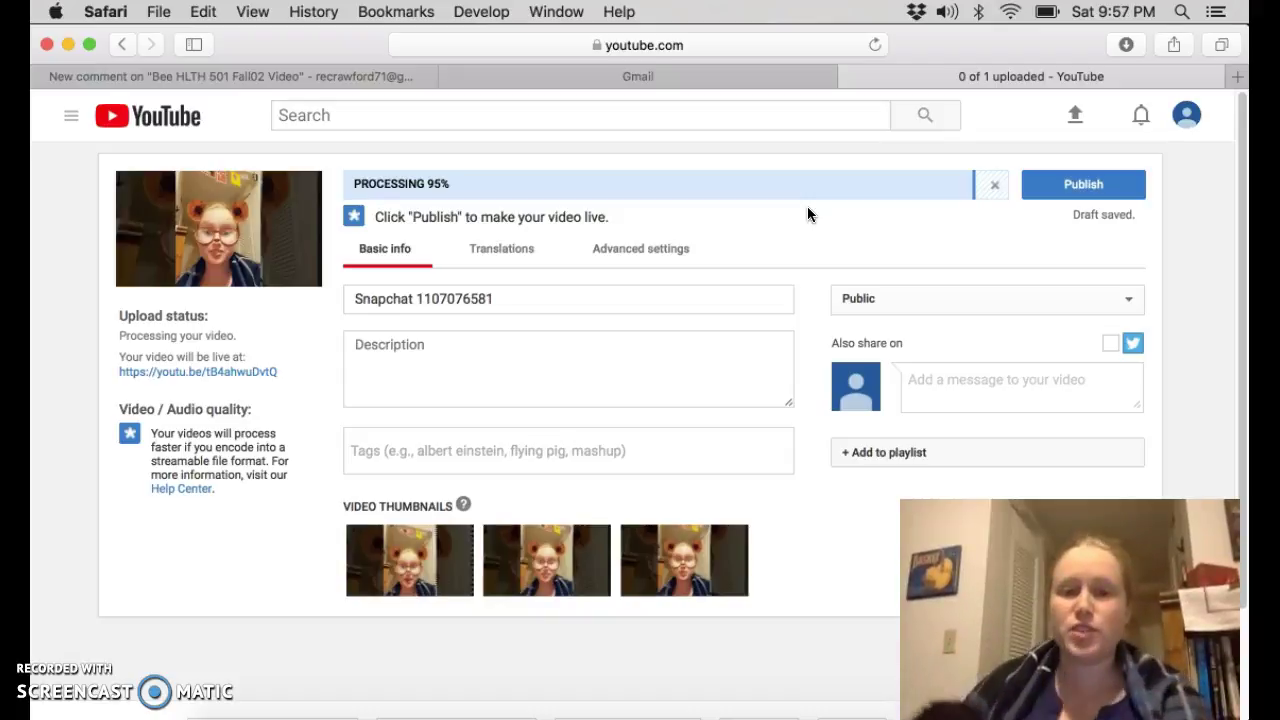
left_click(885, 289)
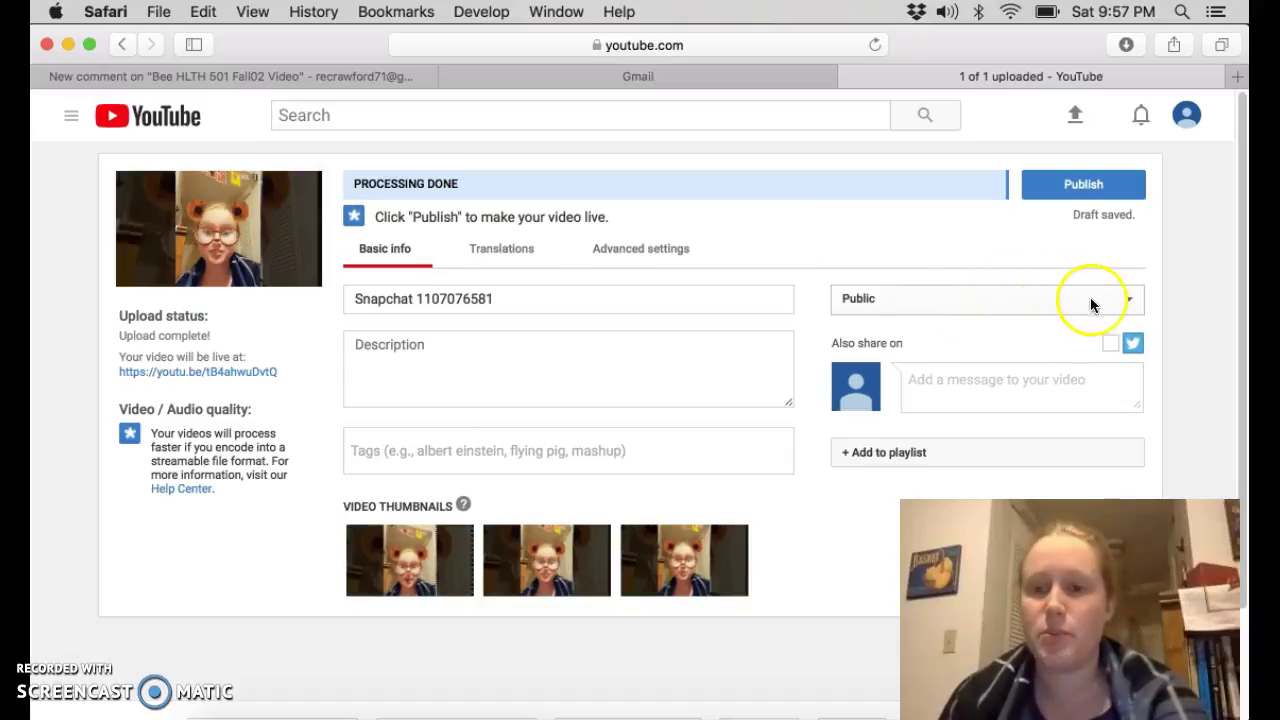
Step: Set the upload to Private and replace the Snapchat title with 'Hi MOM!!!'
left_click(1117, 297)
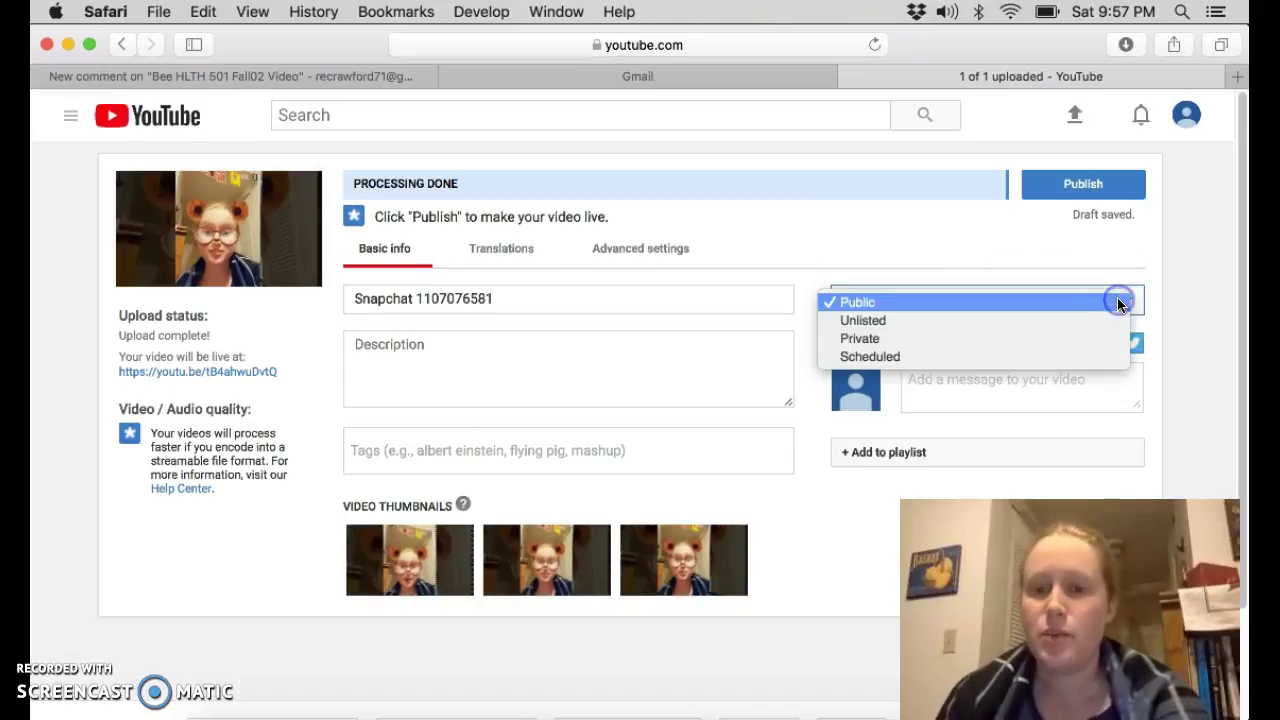
left_click(1019, 339)
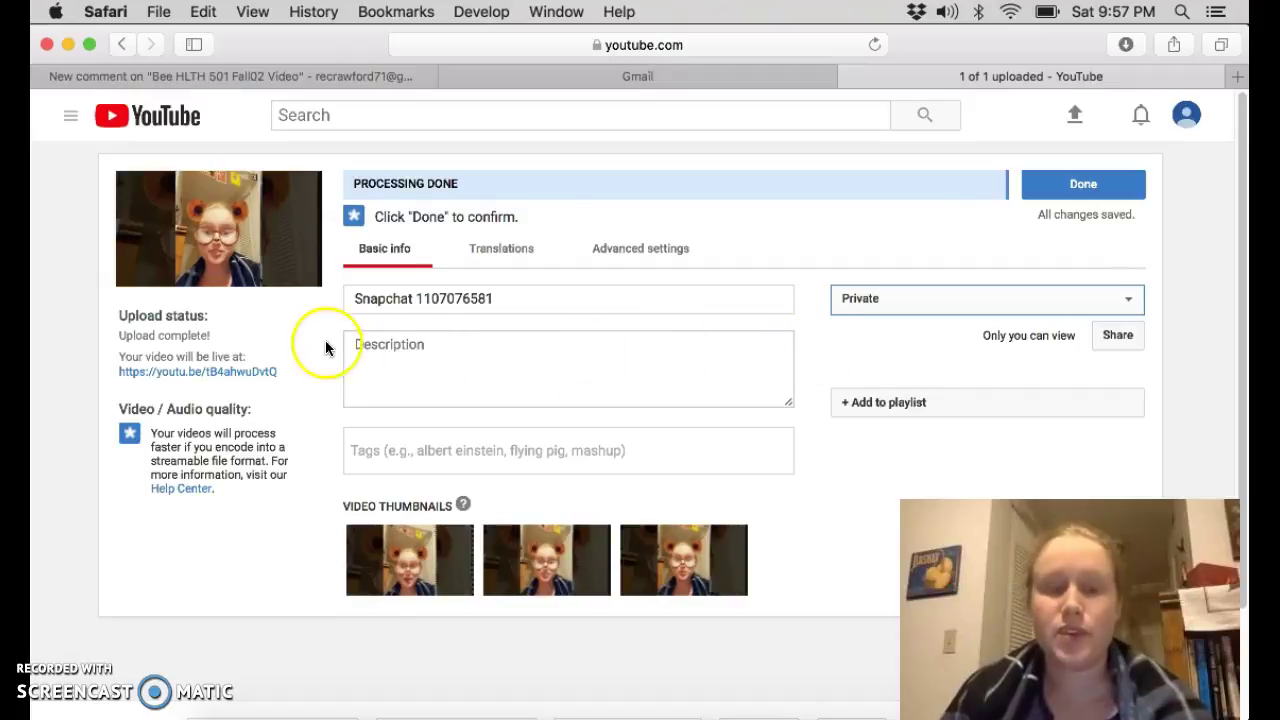
left_click(504, 298)
left_click_drag(504, 298, 333, 290)
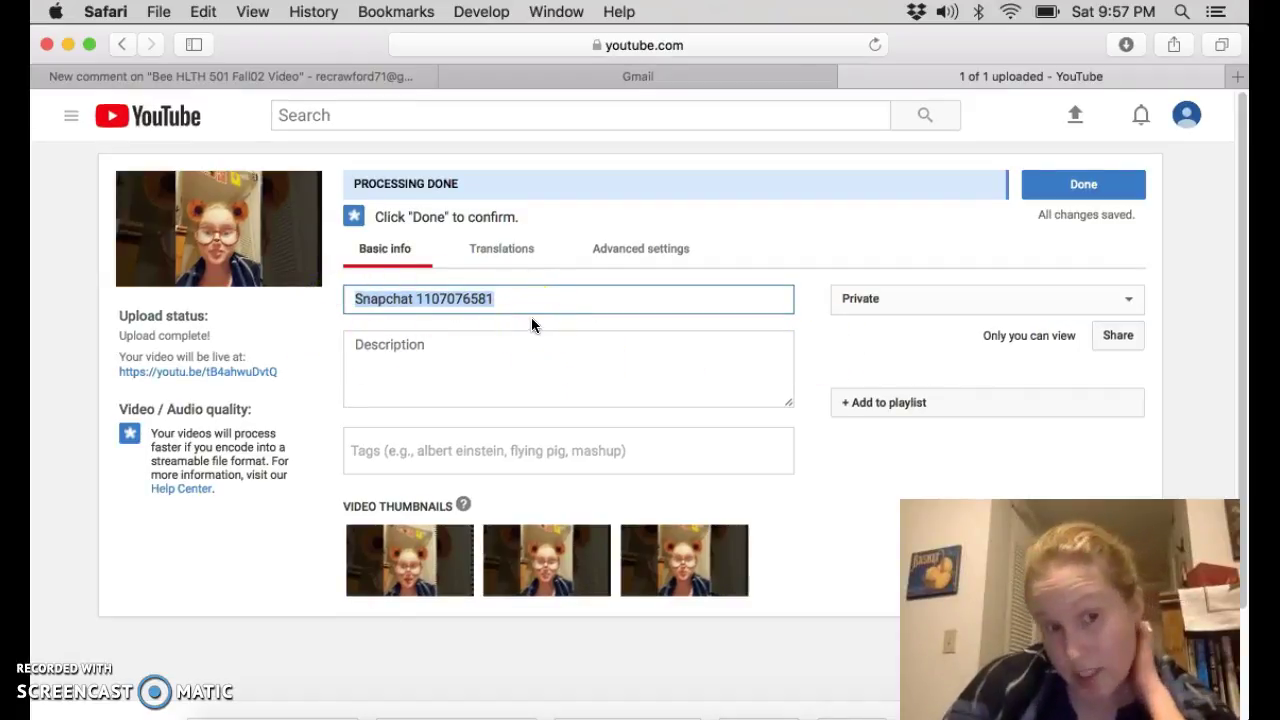
key("BackSpace")
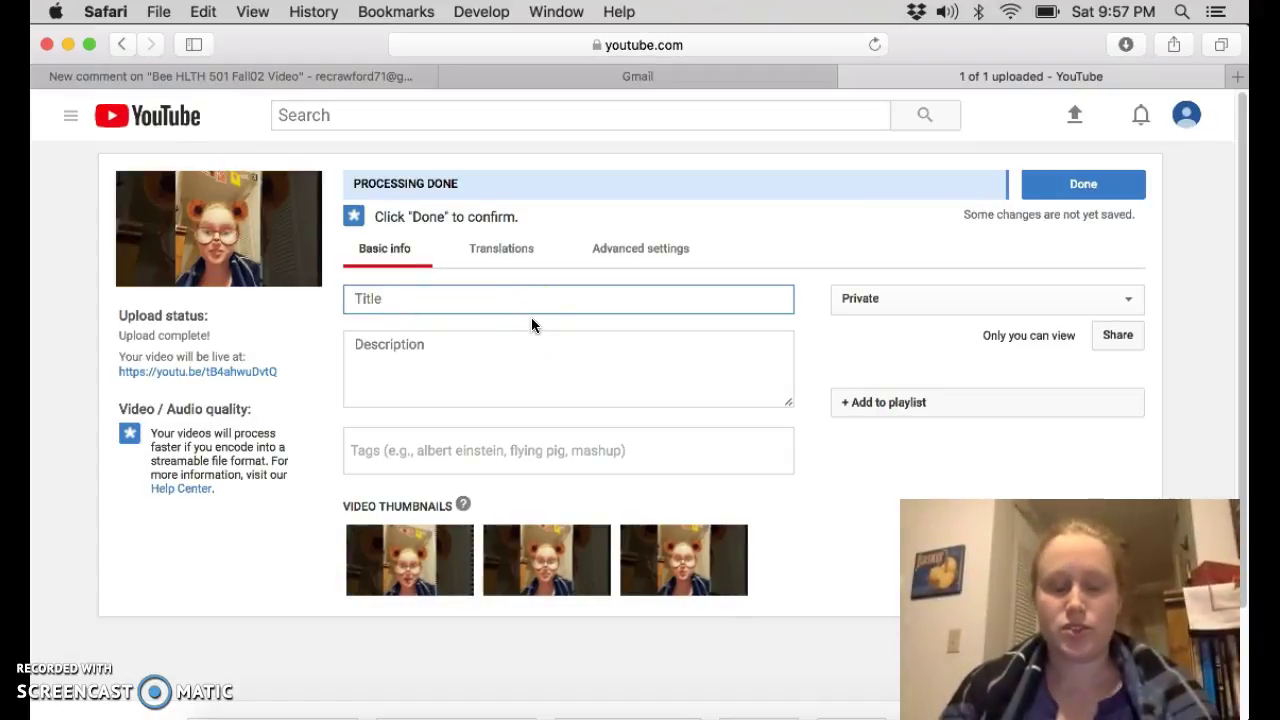
type("Hi MO")
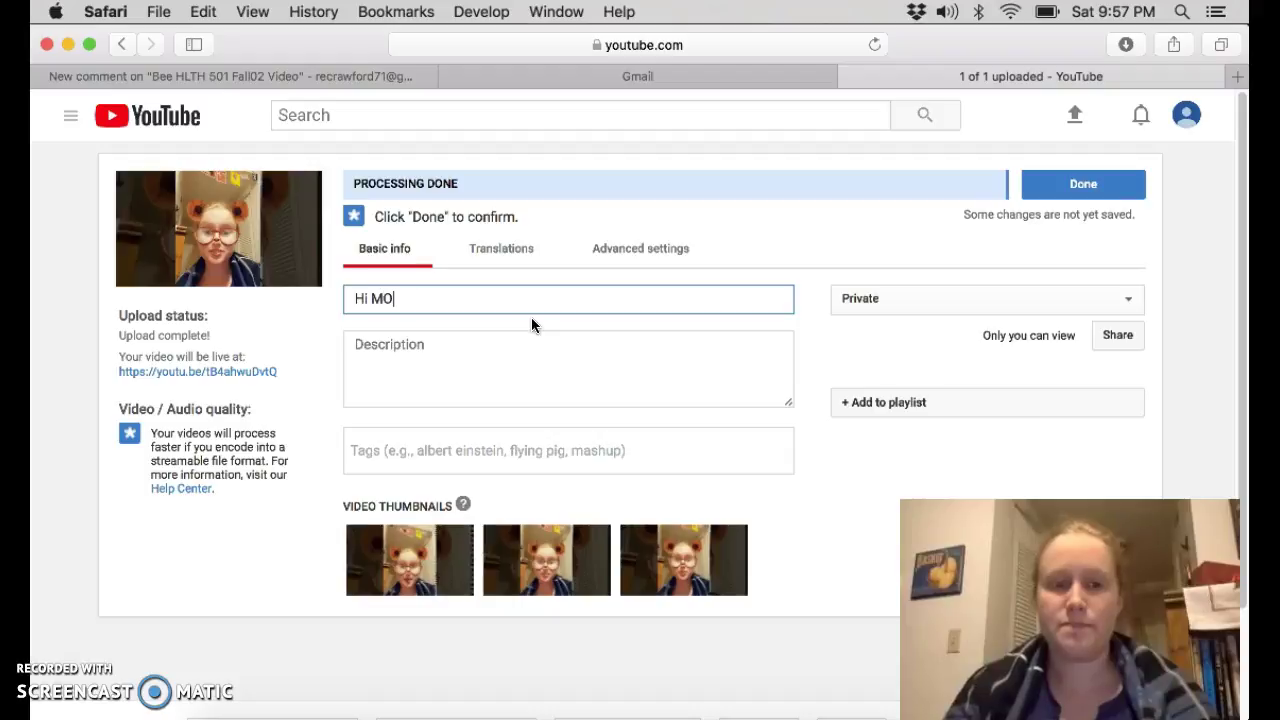
type("M!!!")
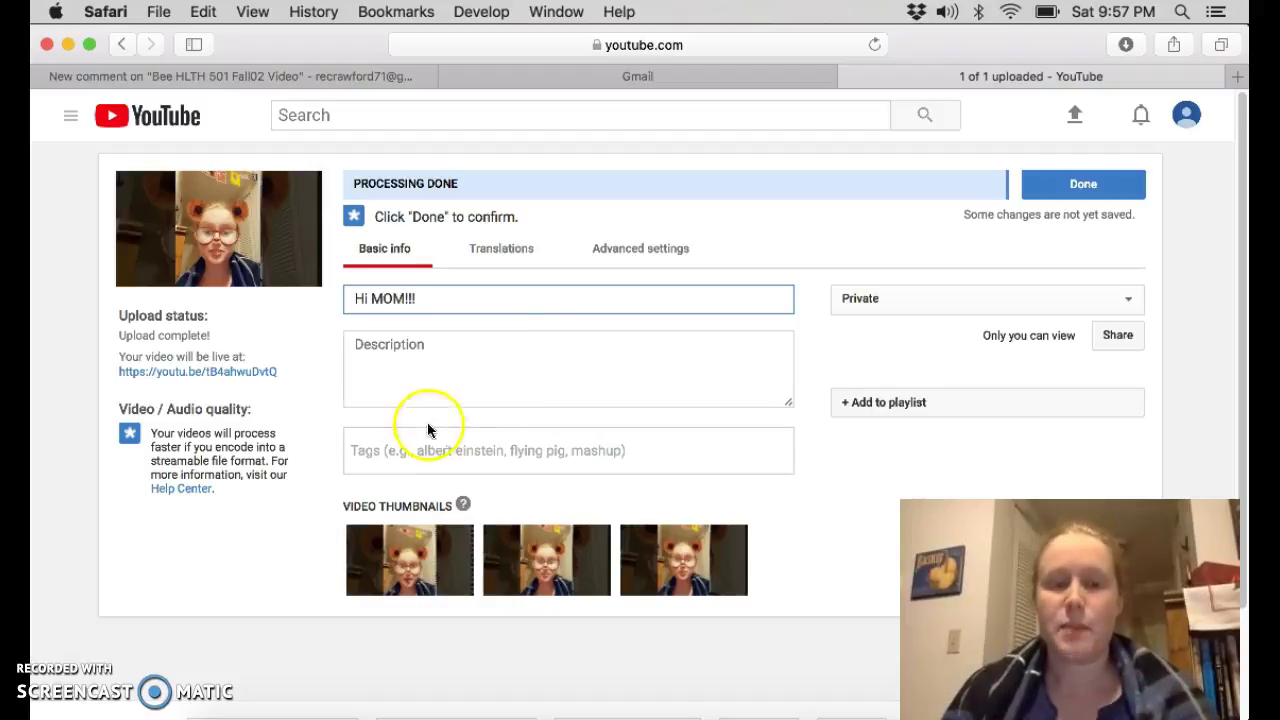
Step: Add the description 'just saying hello with love' without the <3, leaving tags empty
left_click(411, 355)
type("just say")
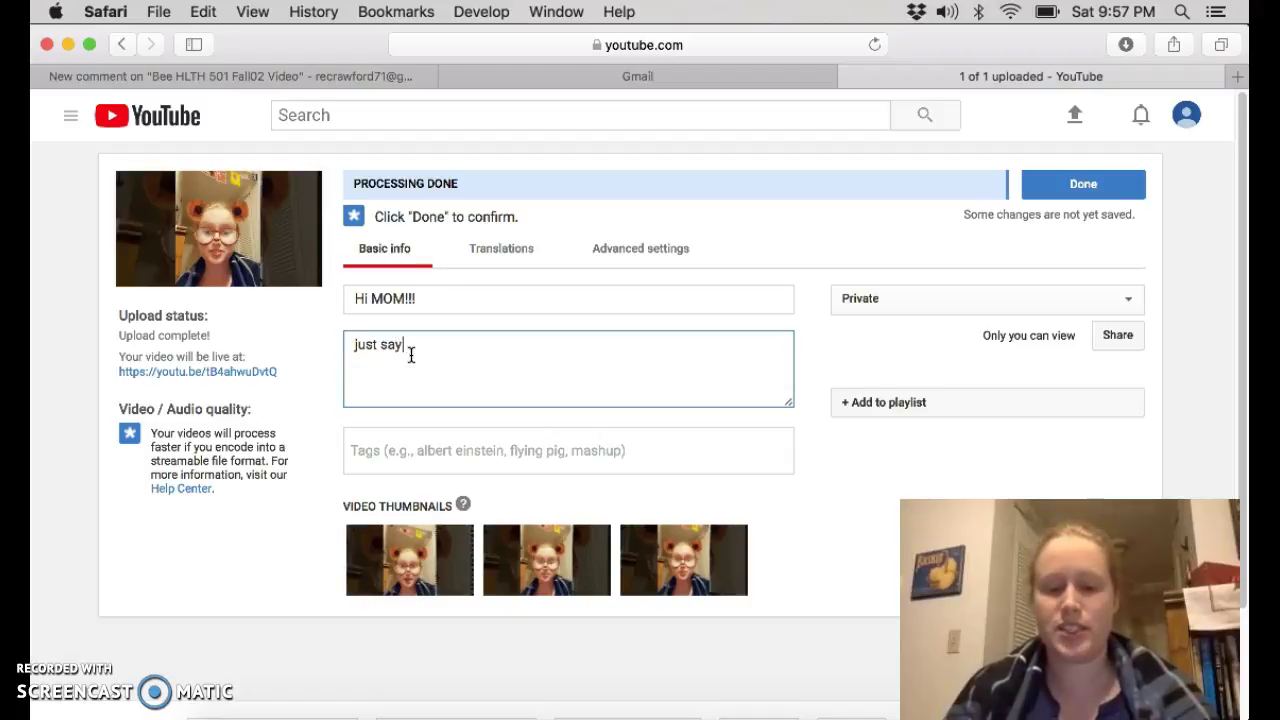
type("ing hl")
type("ello <3")
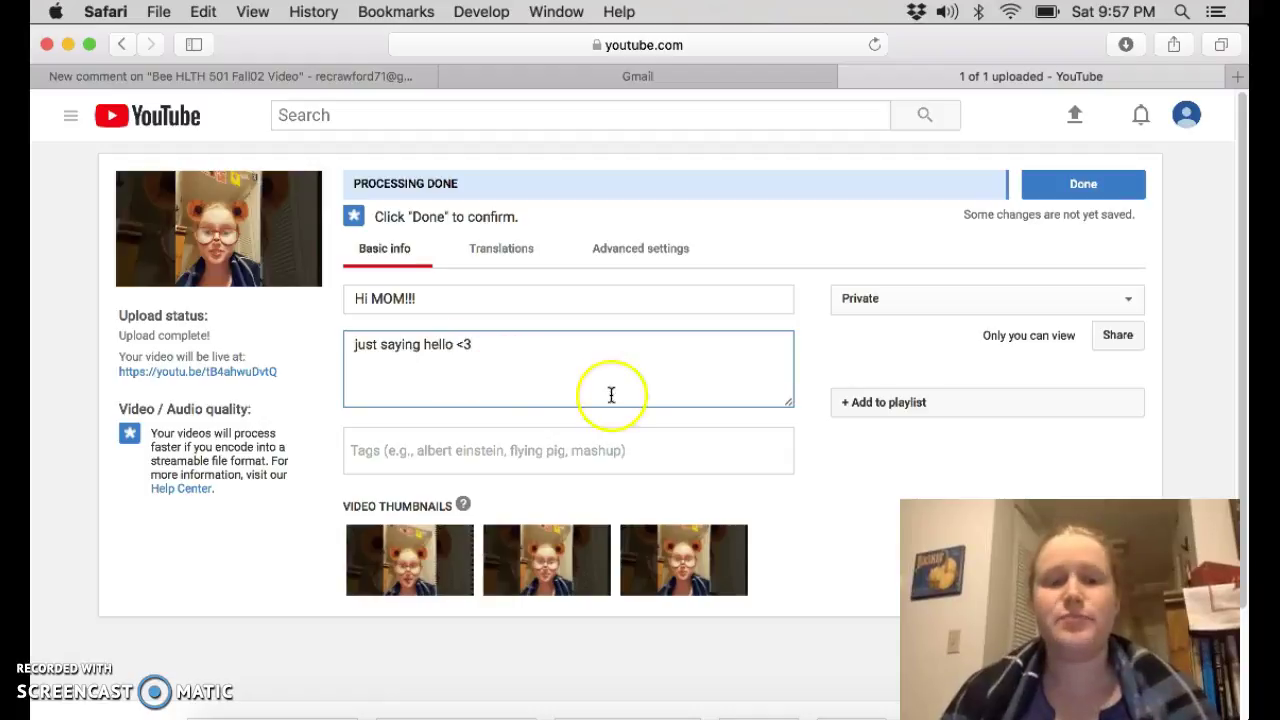
scroll(692, 469, "down", 1)
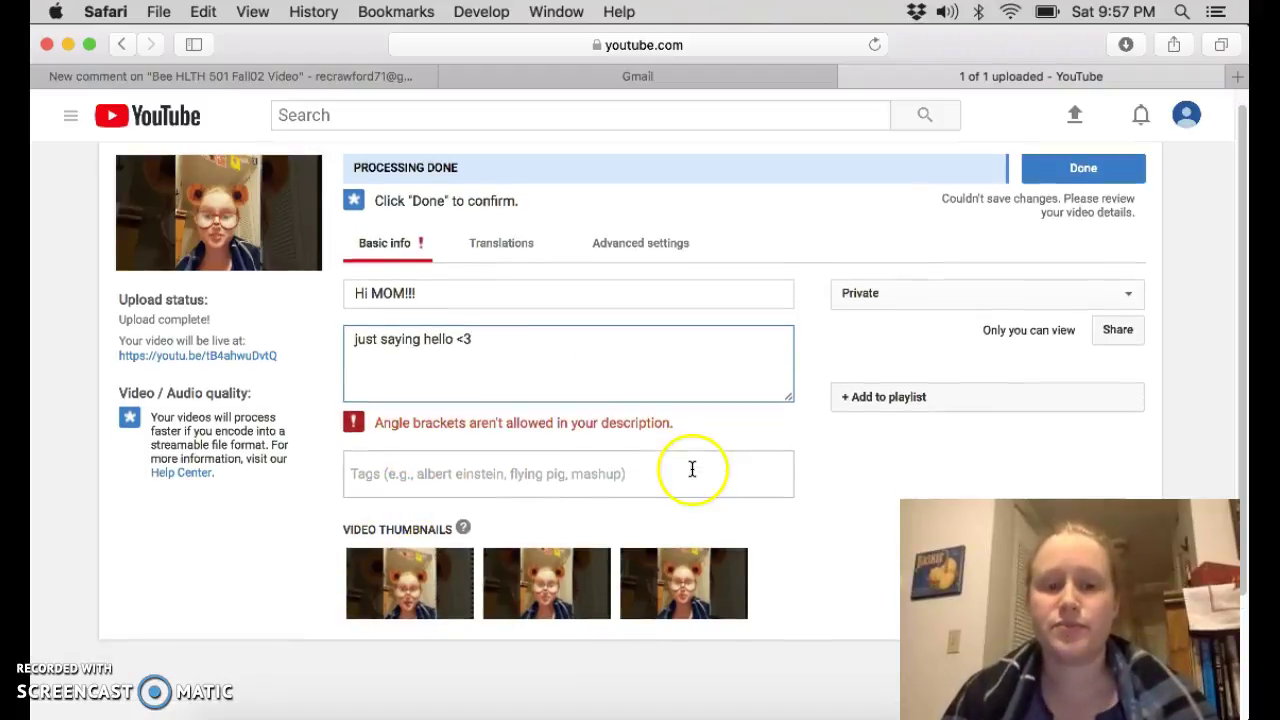
left_click(531, 356)
type("with love")
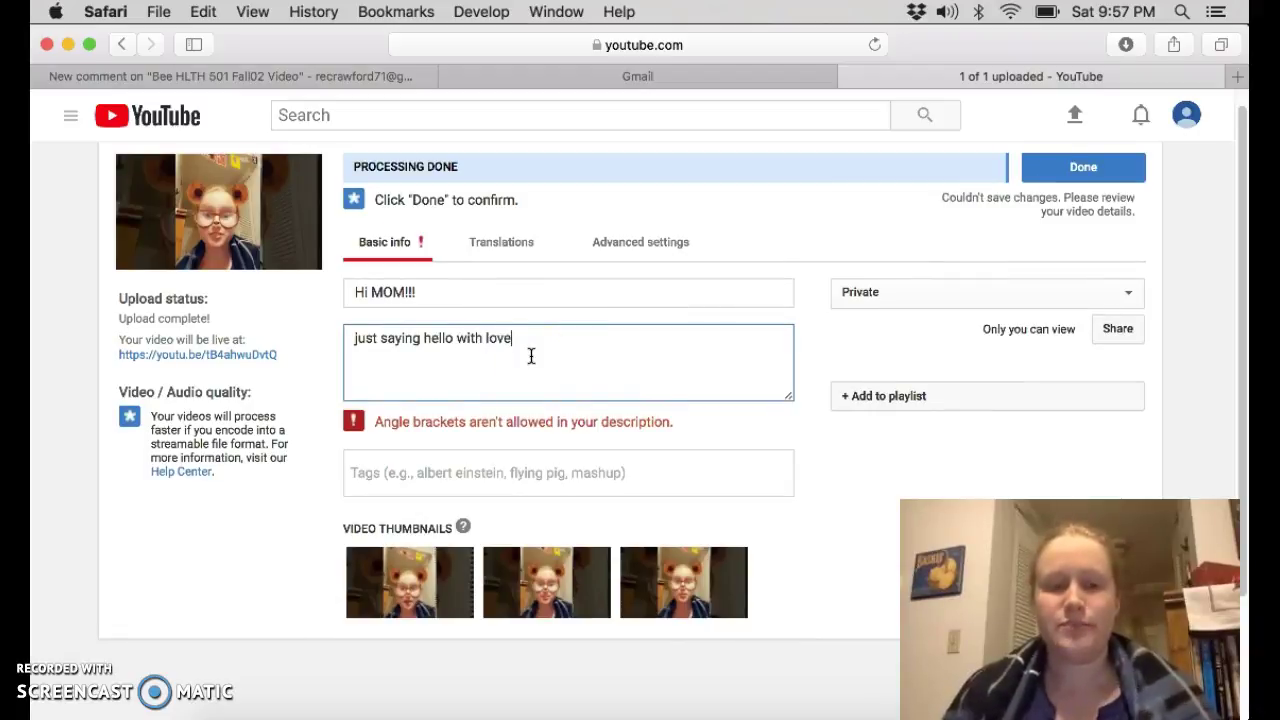
left_click(409, 460)
left_click(610, 440)
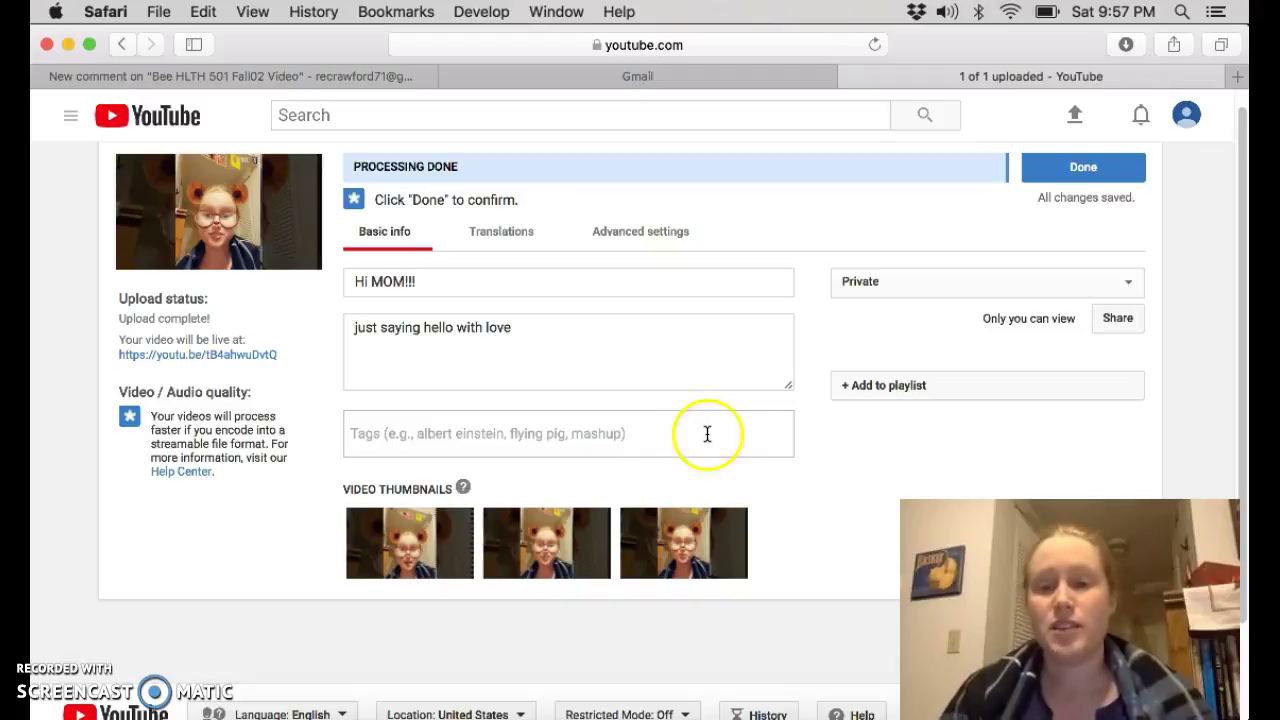
left_click(351, 434)
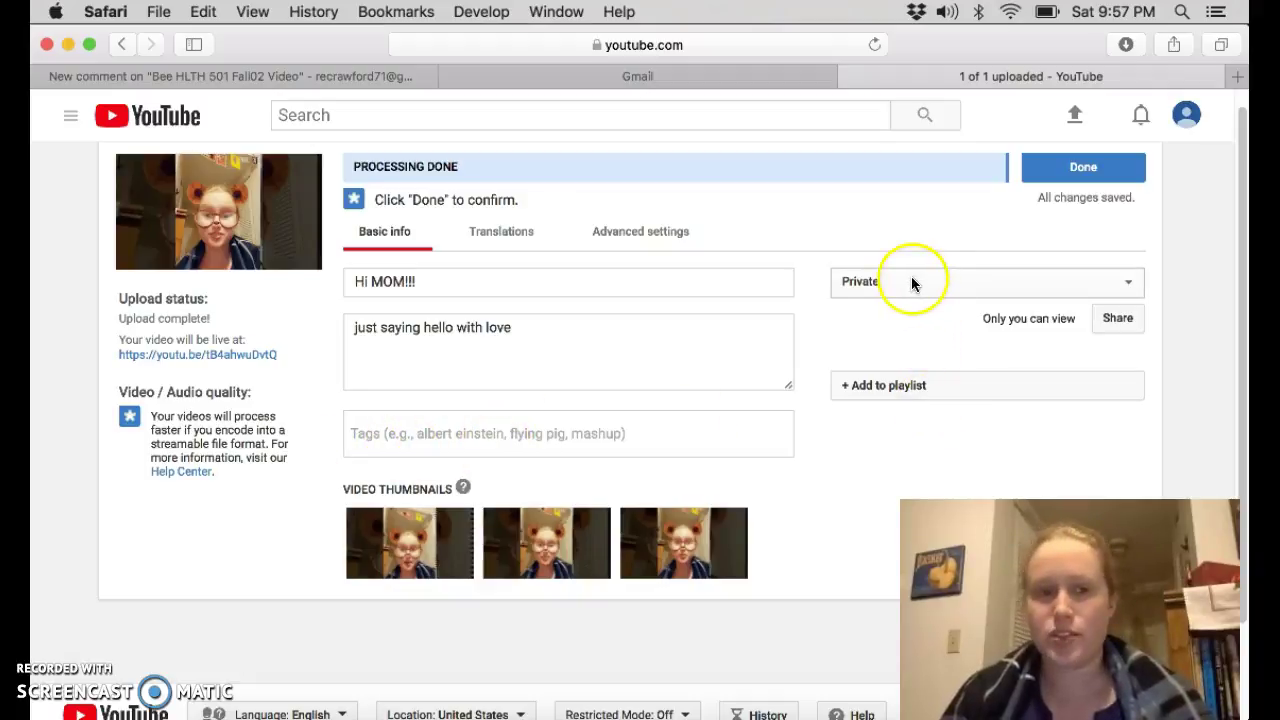
left_click(466, 332)
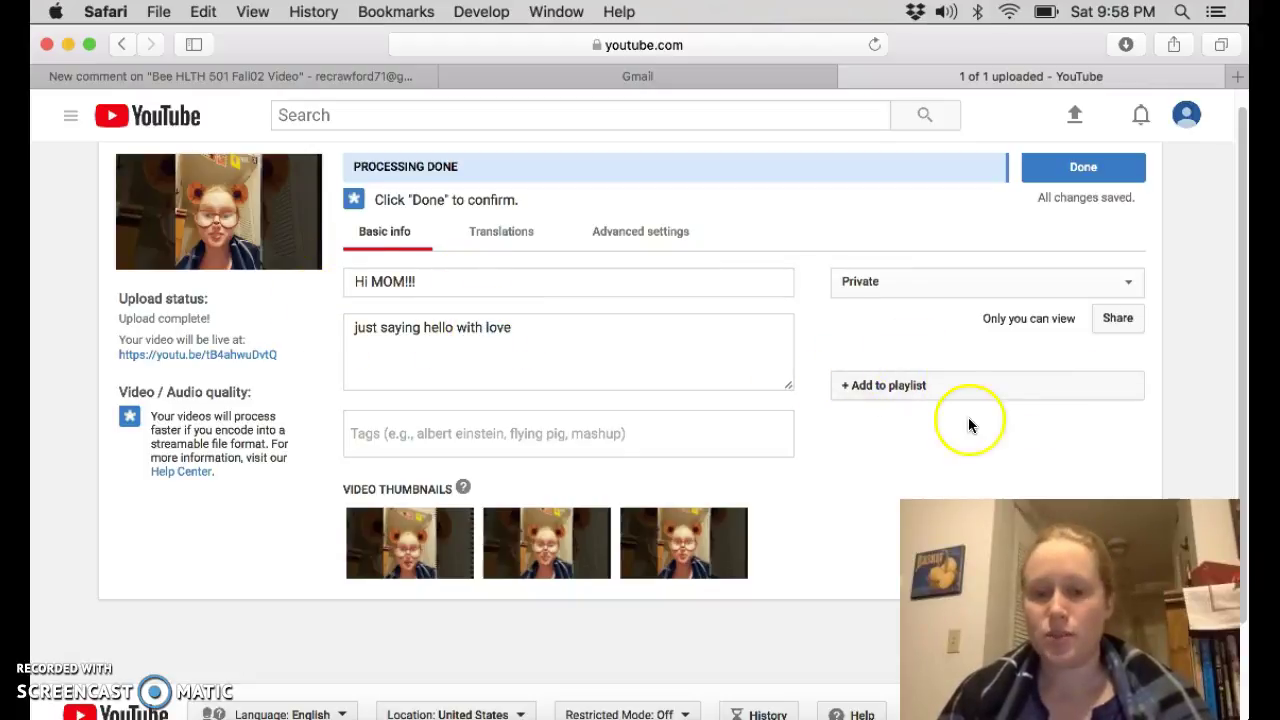
scroll(1200, 372, "down", 3)
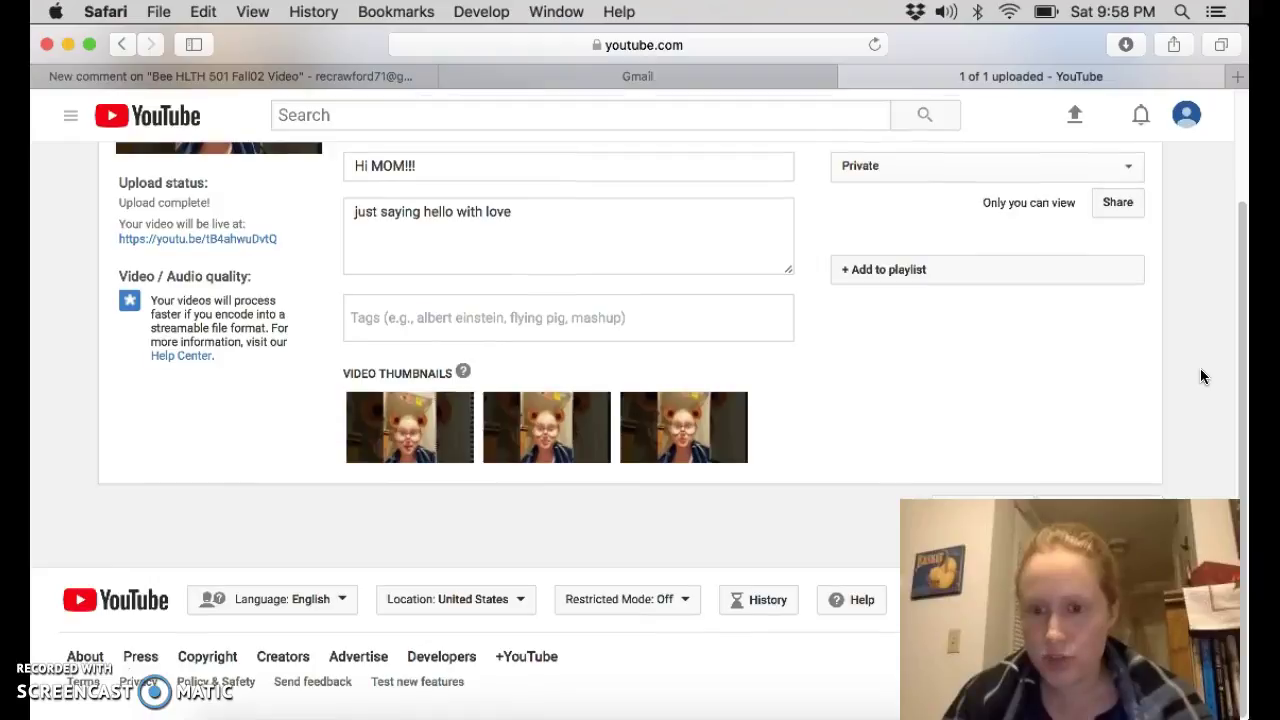
scroll(1202, 376, "up", 3)
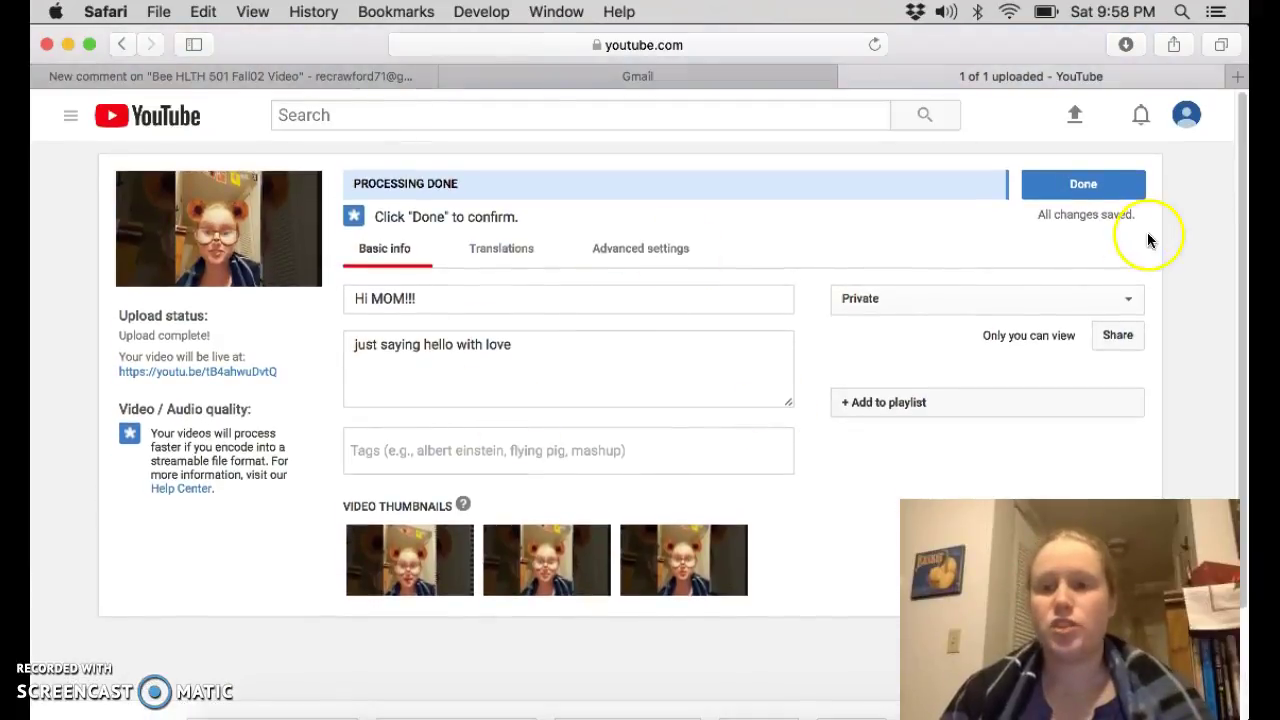
Step: Finish the upload and open the new video's youtu.be link in a new tab to play it
left_click(1098, 186)
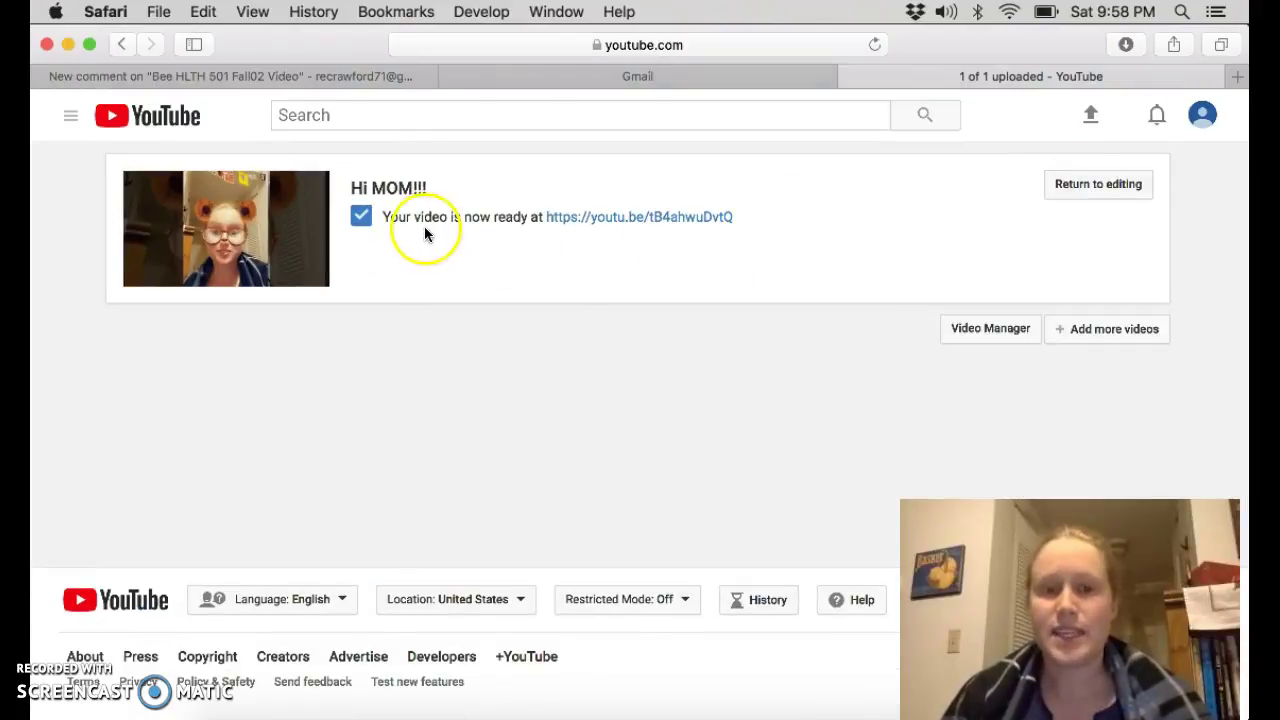
left_click(655, 221)
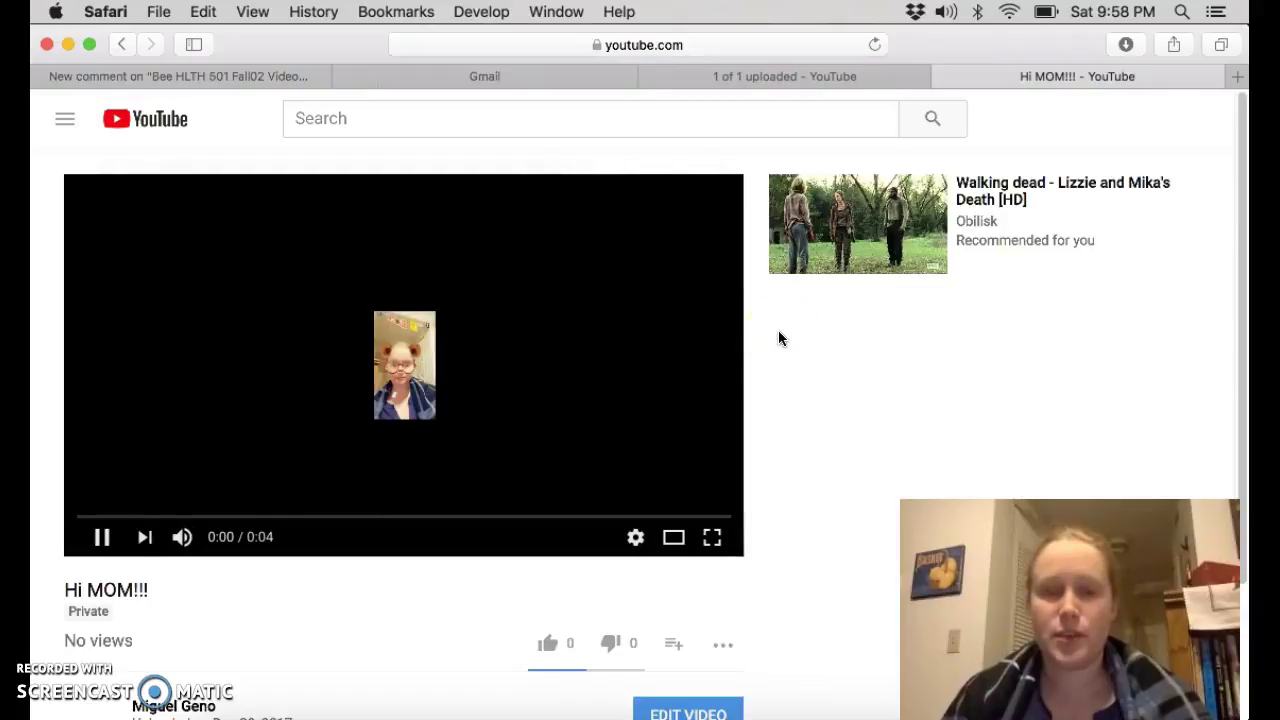
scroll(781, 338, "down", 1)
scroll(781, 338, "down", 1)
scroll(781, 338, "down", 1)
scroll(778, 338, "up", 2)
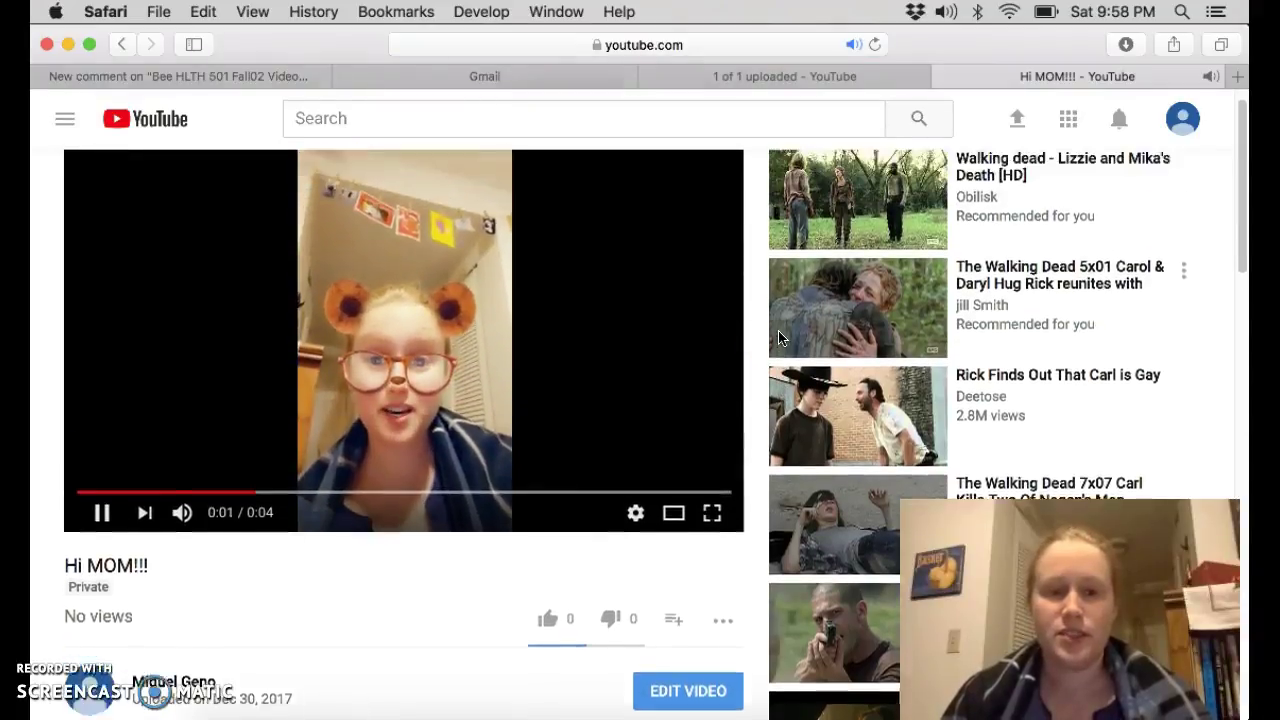
left_click(397, 645)
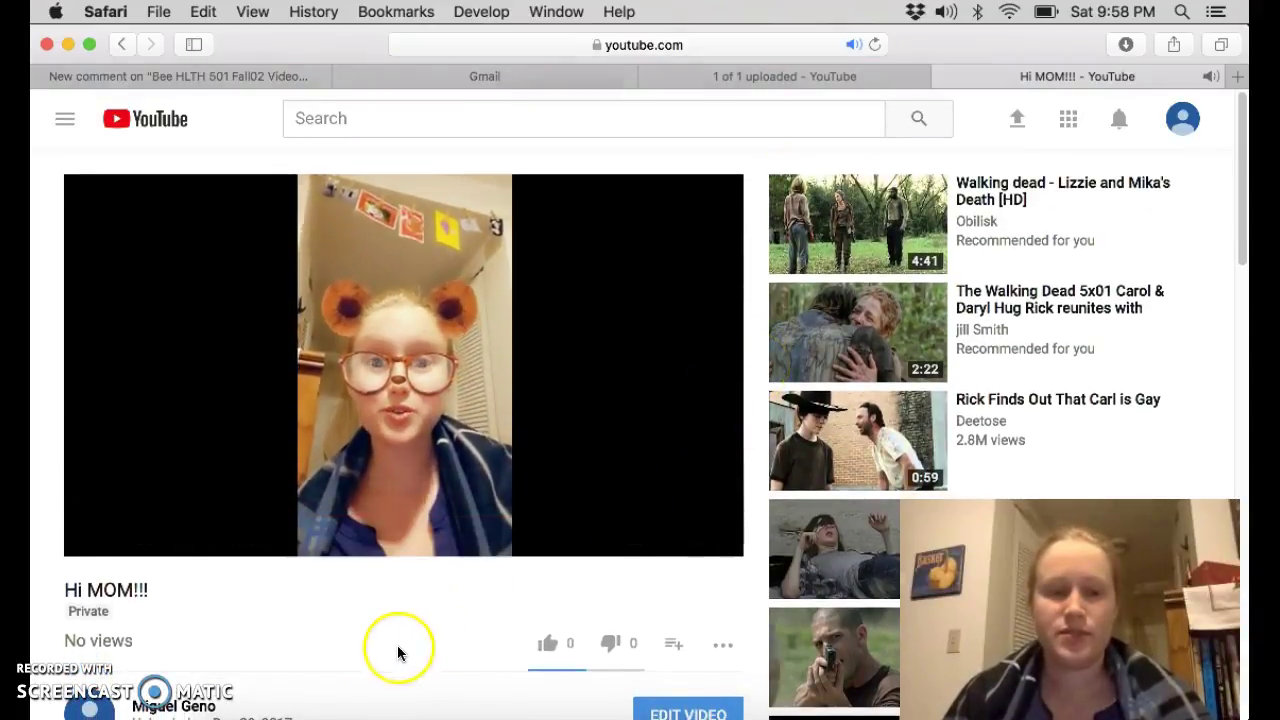
Step: Scroll the Hi MOM!!! watch page to view its description
scroll(307, 630, "down", 1)
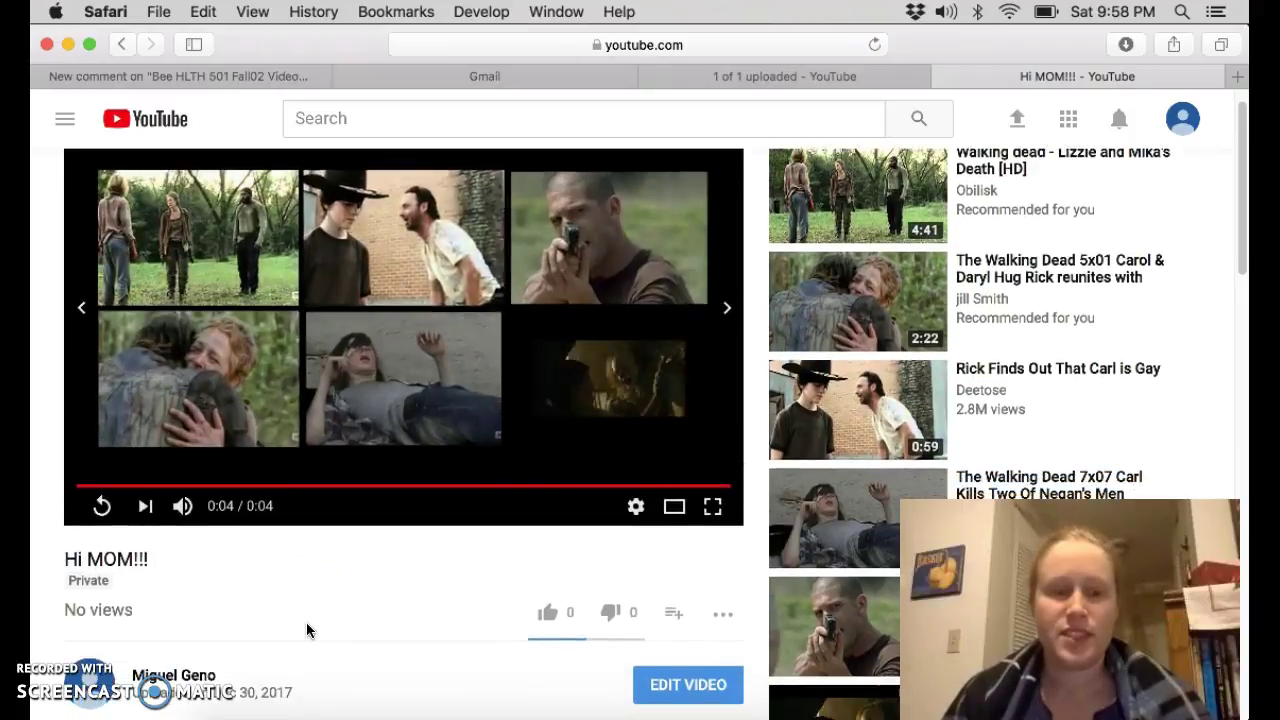
scroll(307, 630, "down", 2)
scroll(306, 625, "down", 1)
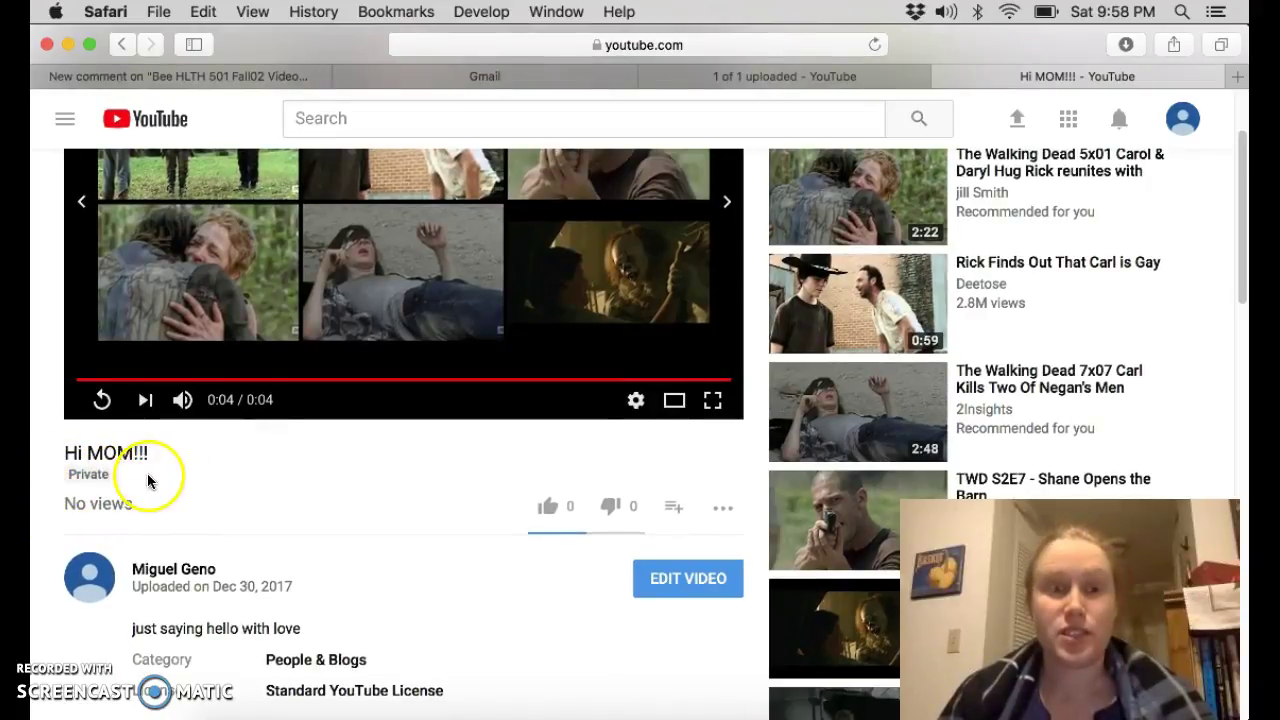
scroll(348, 502, "down", 1)
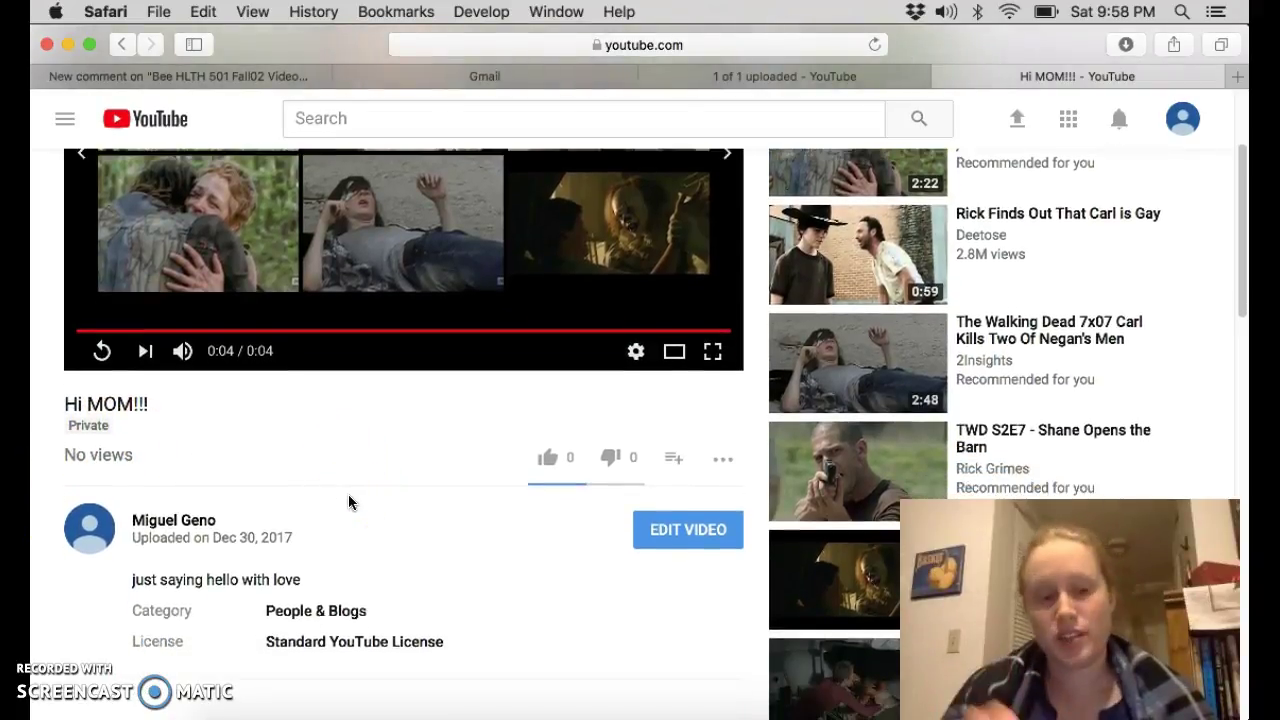
scroll(348, 501, "down", 1)
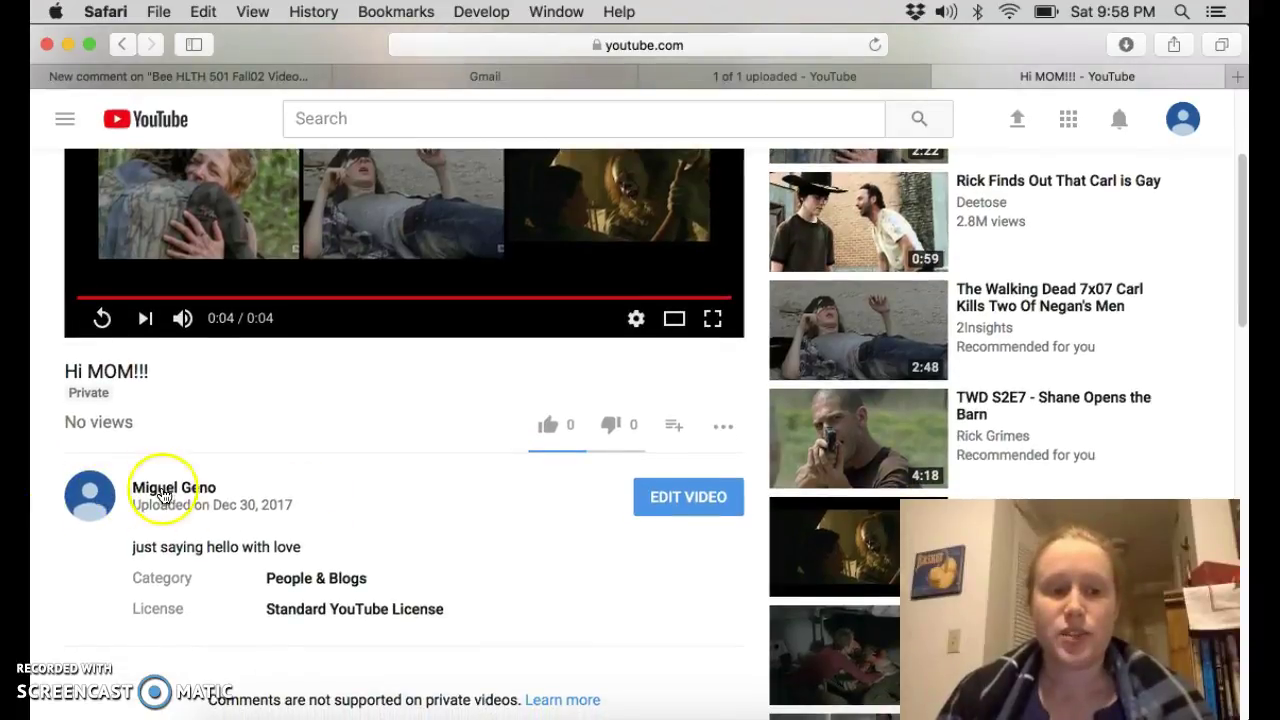
scroll(413, 497, "down", 1)
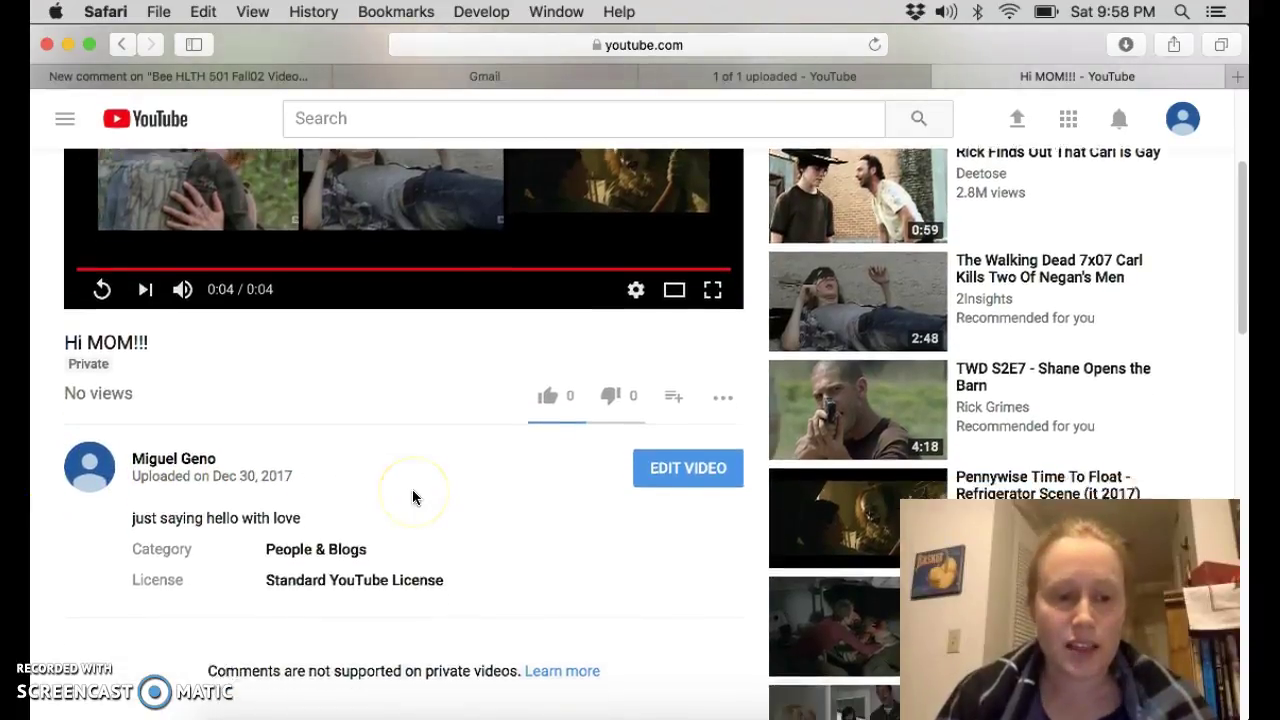
scroll(413, 497, "down", 1)
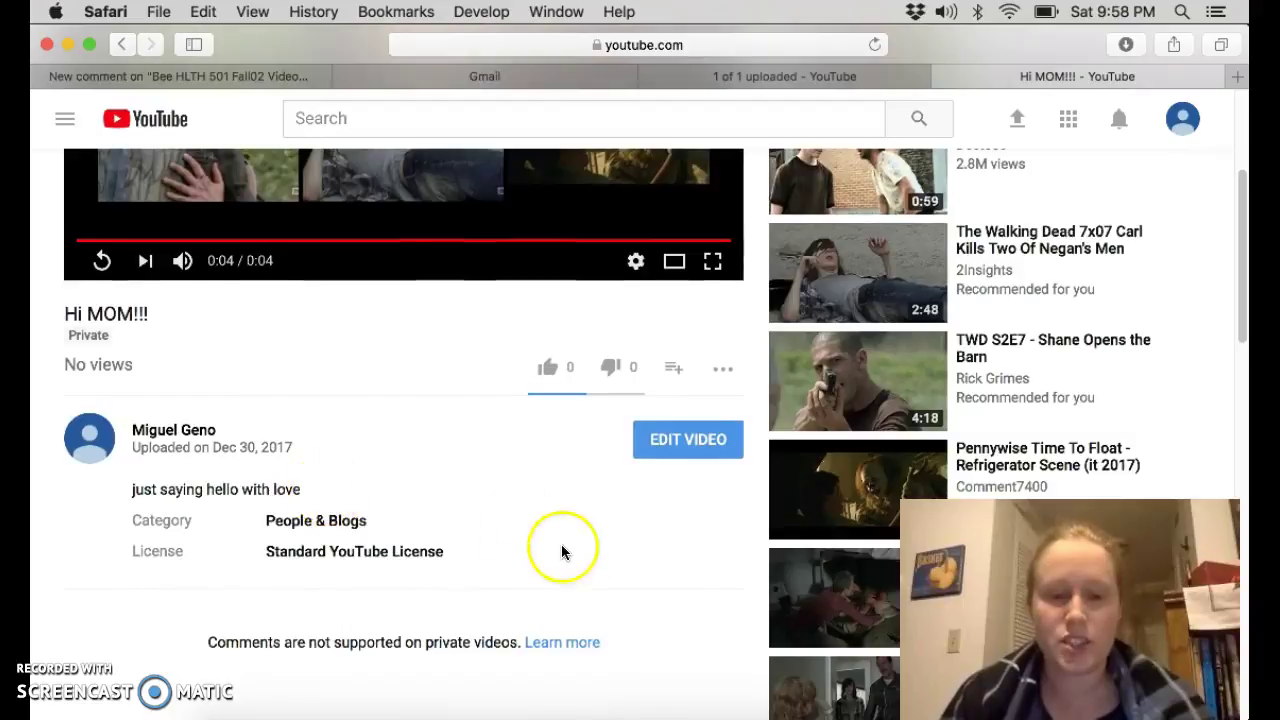
scroll(568, 551, "down", 2)
scroll(575, 551, "down", 1)
scroll(575, 551, "up", 1)
scroll(575, 551, "up", 5)
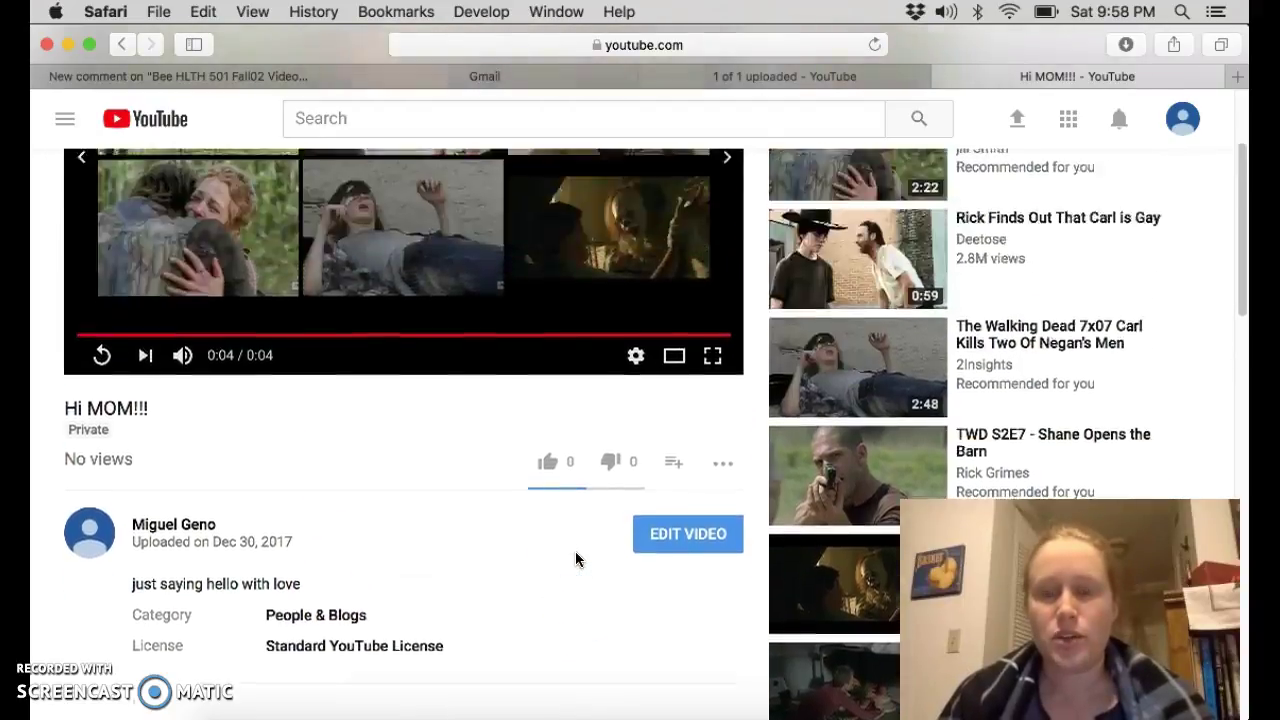
scroll(575, 559, "up", 3)
left_click(680, 635)
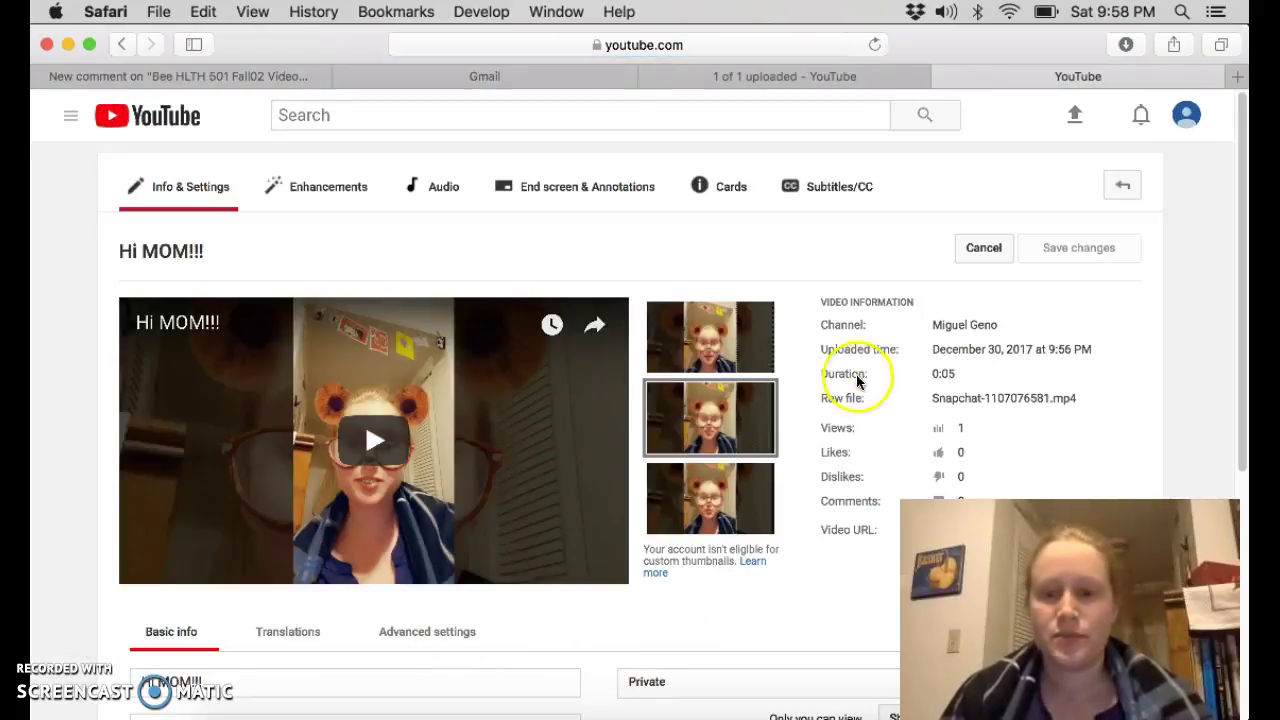
scroll(857, 381, "down", 5)
scroll(520, 460, "down", 2)
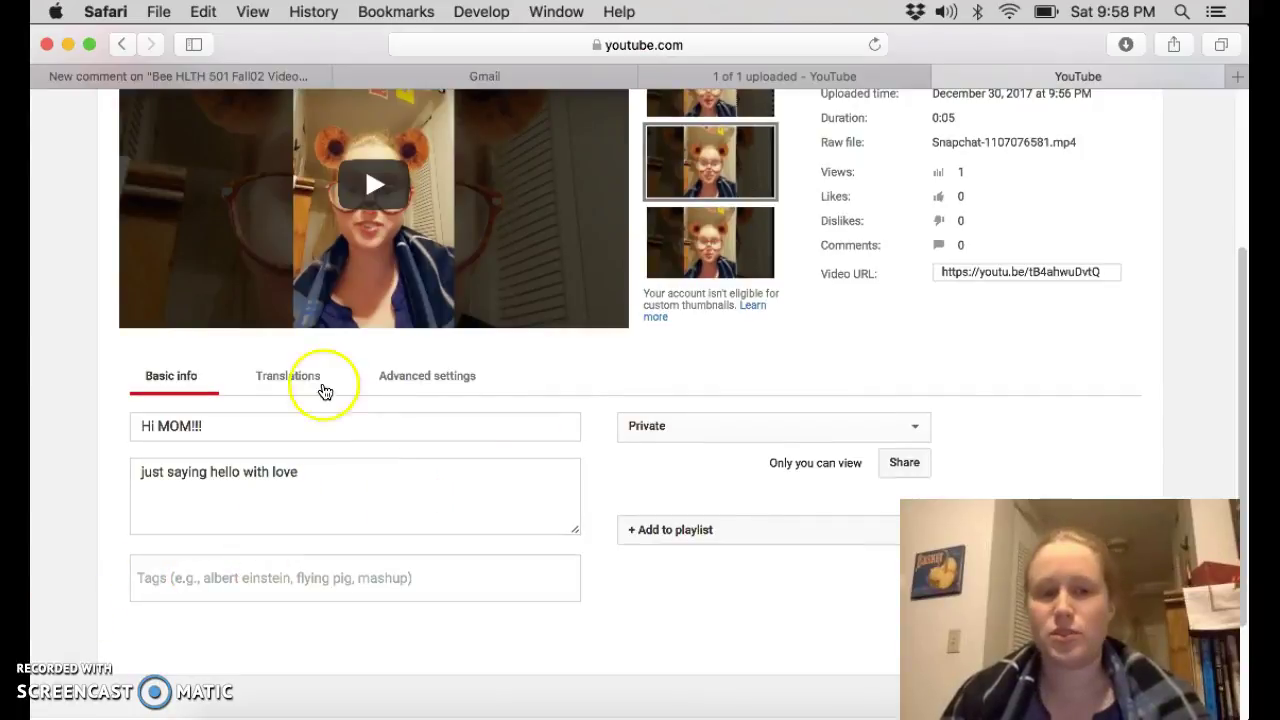
left_click(428, 377)
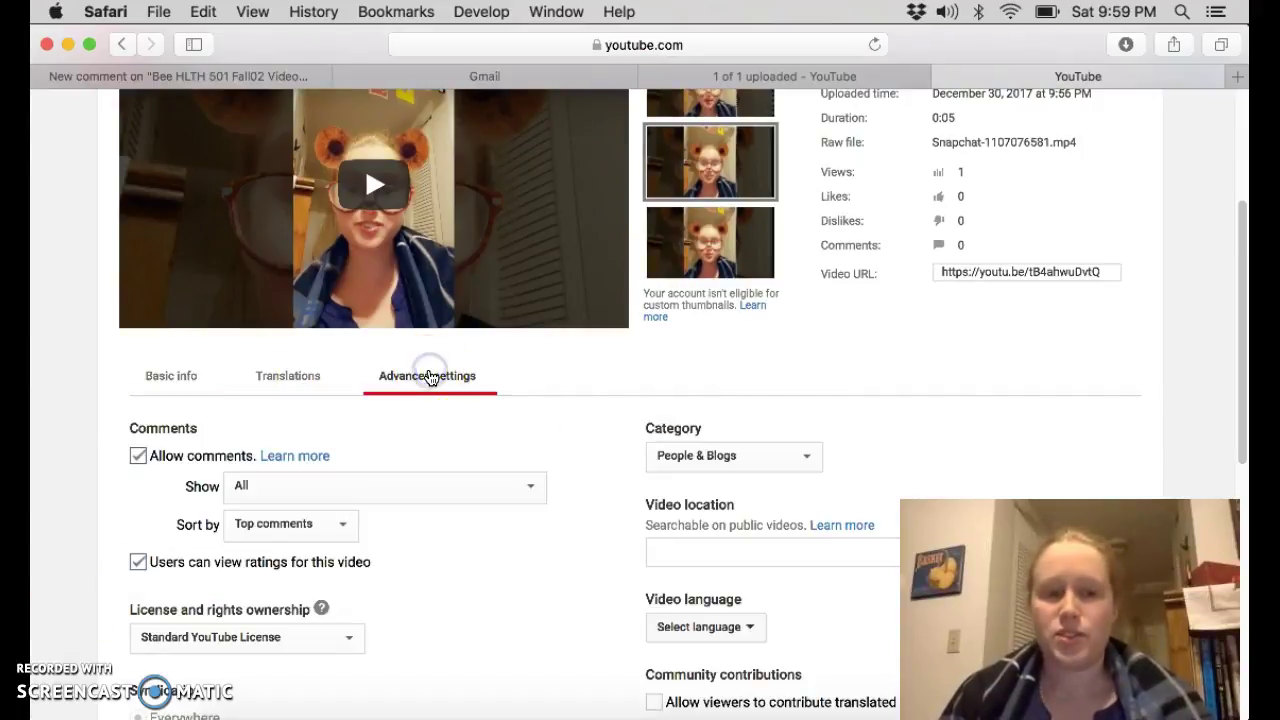
scroll(598, 452, "down", 3)
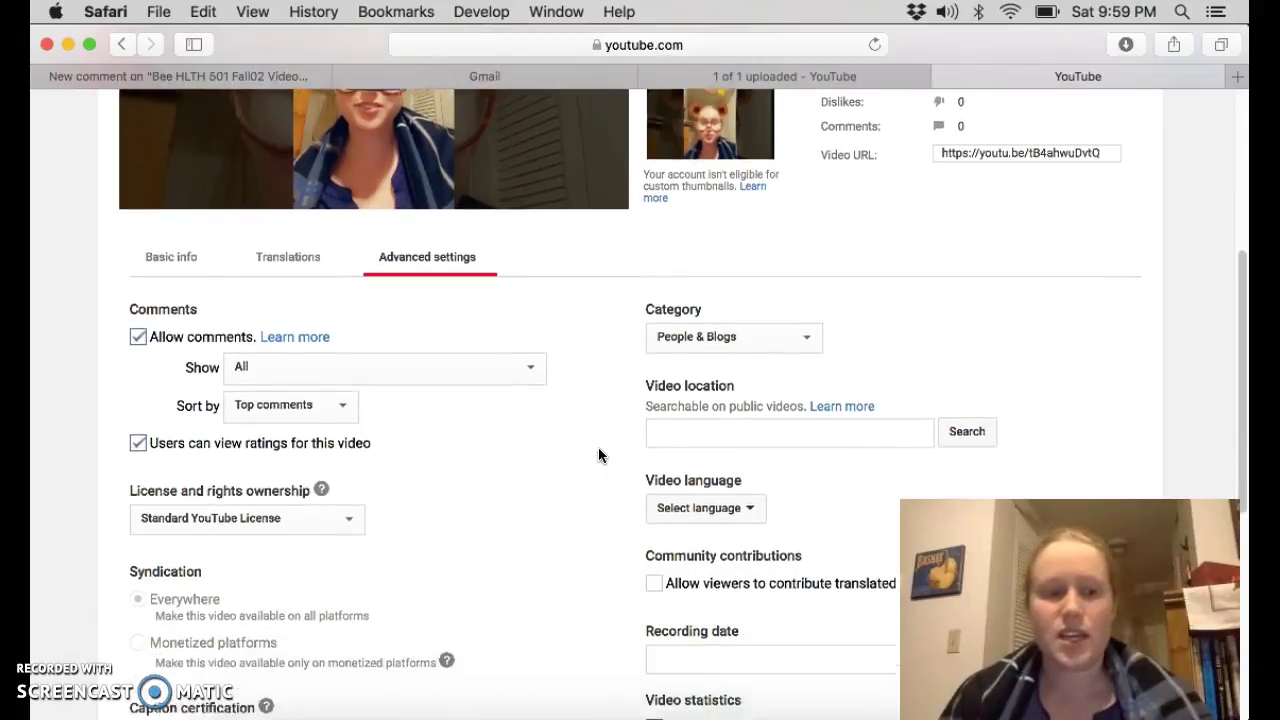
scroll(598, 455, "down", 1)
scroll(598, 455, "down", 2)
scroll(598, 455, "down", 1)
scroll(598, 455, "down", 2)
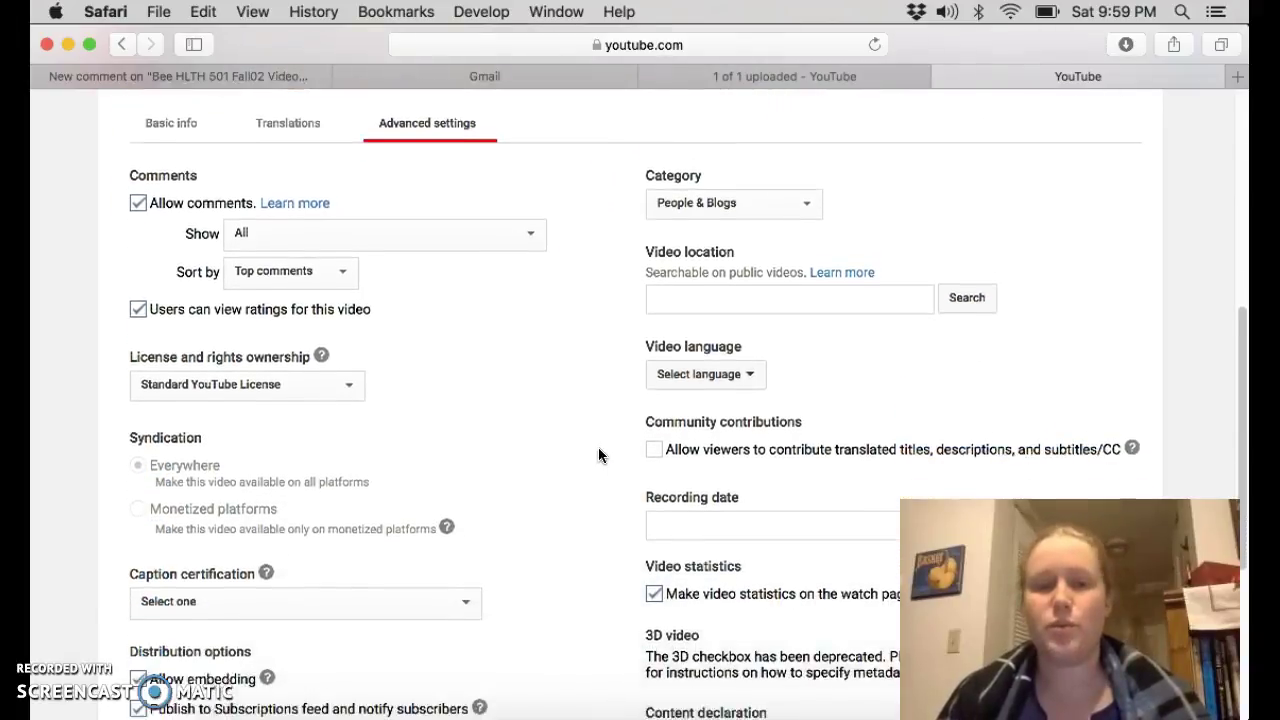
scroll(598, 455, "down", 3)
scroll(598, 455, "down", 2)
scroll(598, 455, "up", 10)
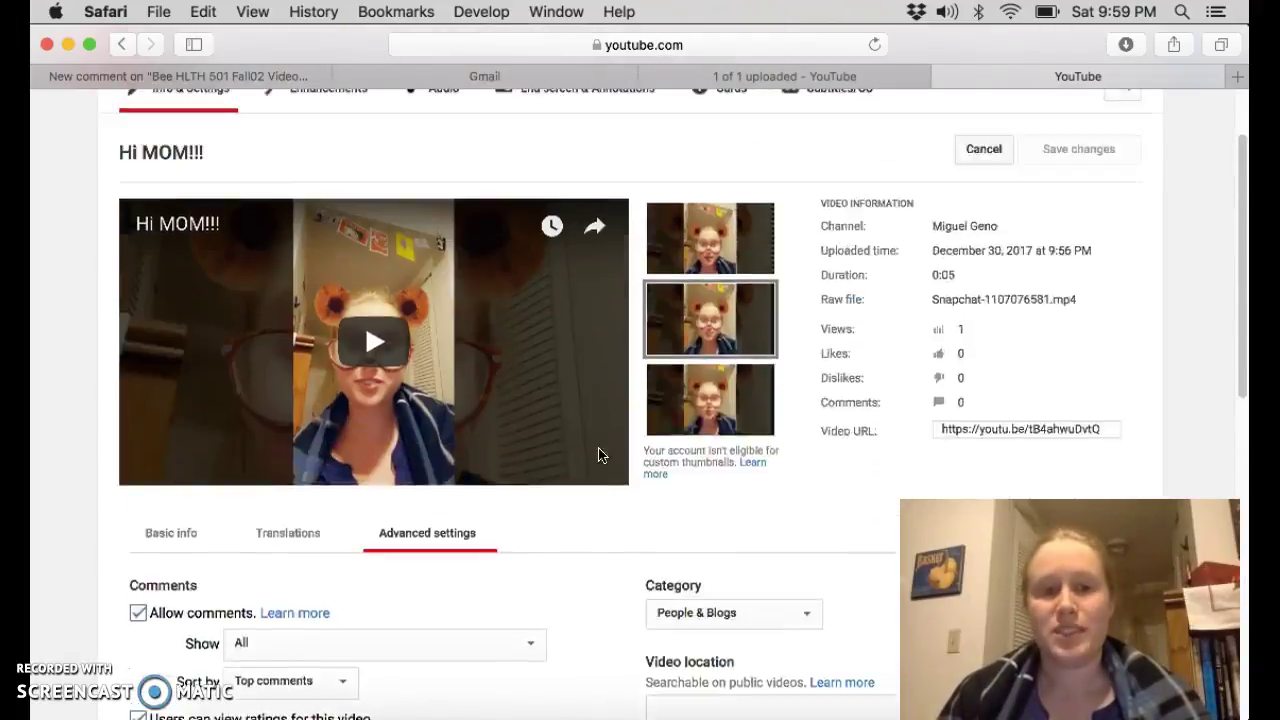
scroll(598, 455, "up", 2)
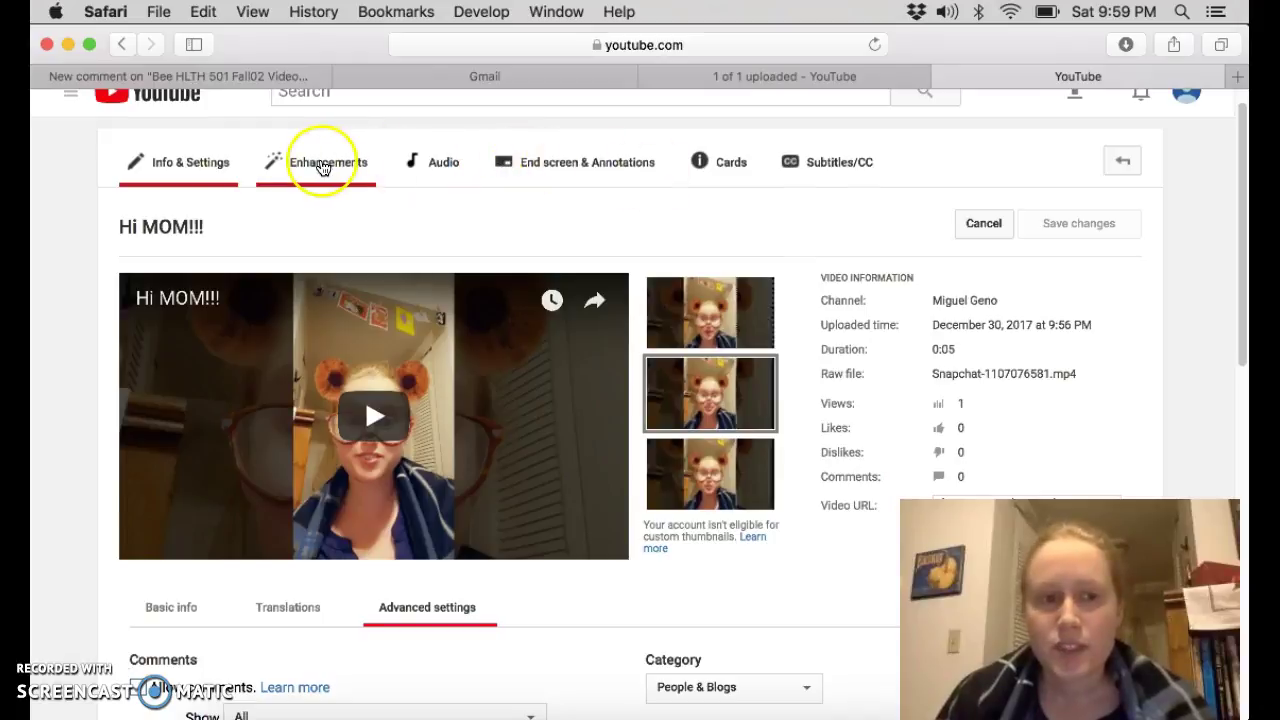
Step: Open the Hi MOM!!! video's Enhancements tab, preview and pause it, then click Save
left_click(322, 166)
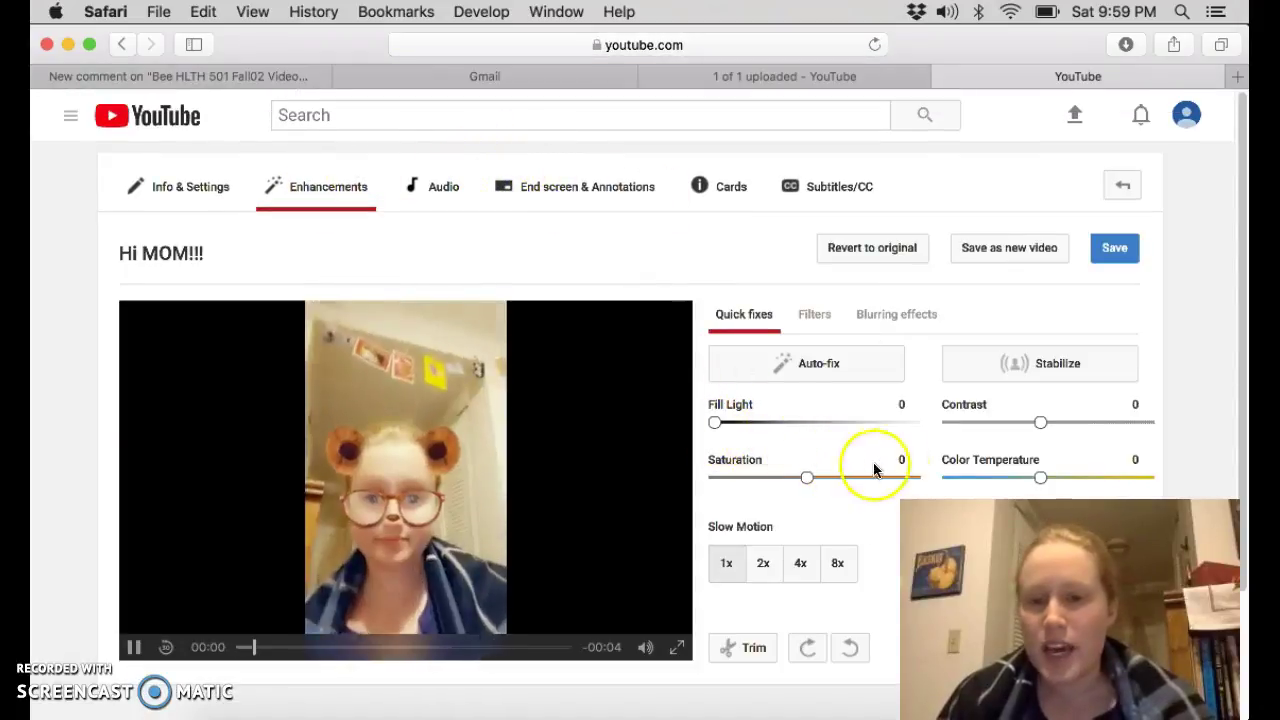
scroll(594, 409, "down", 3)
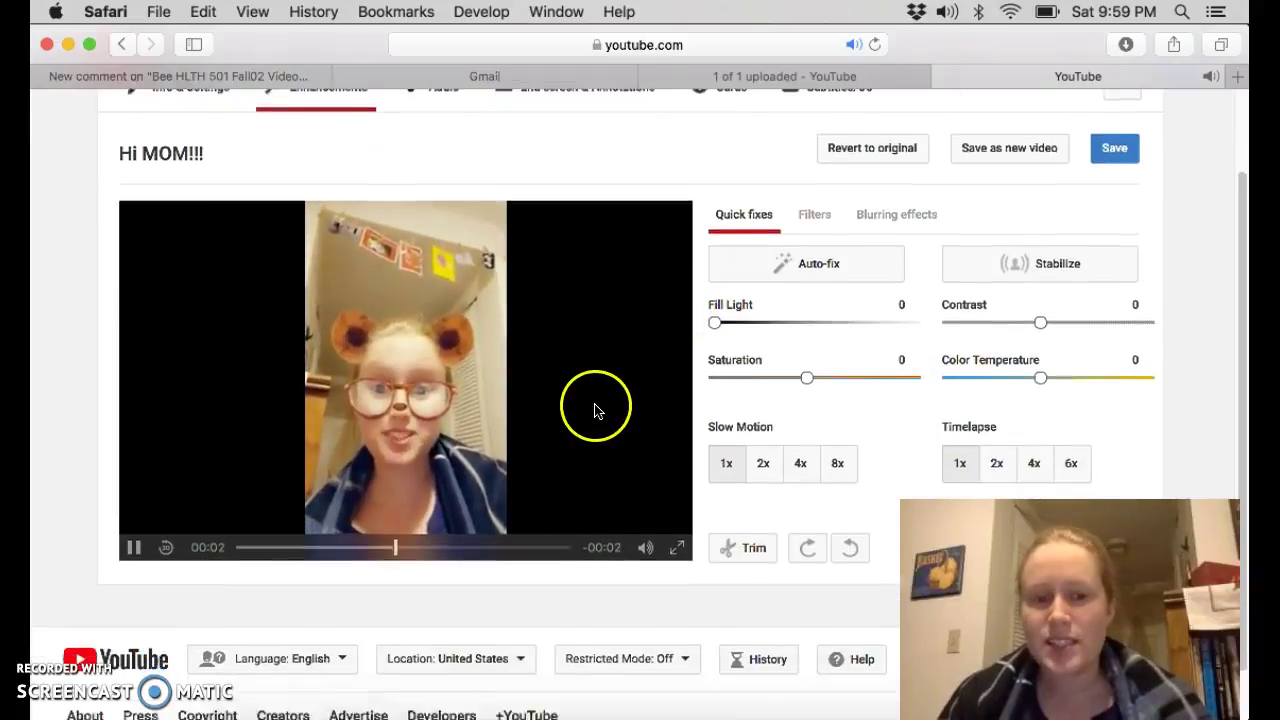
scroll(560, 391, "down", 1)
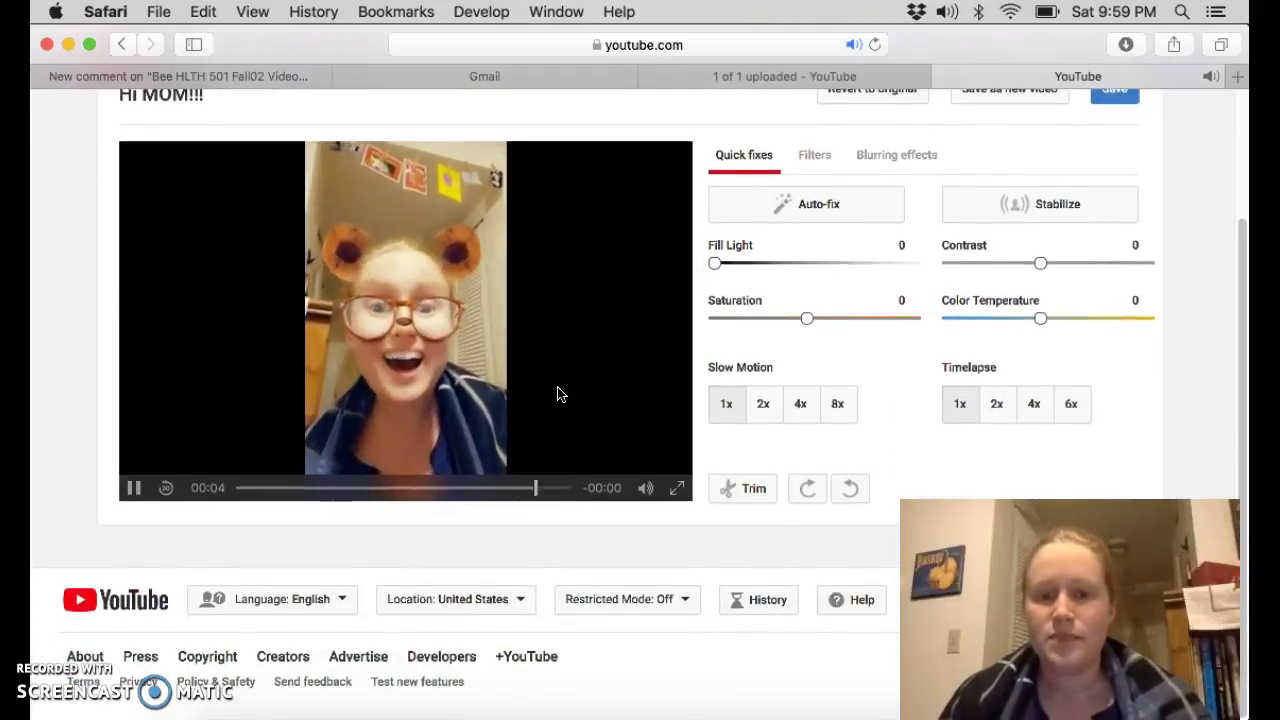
scroll(560, 391, "up", 3)
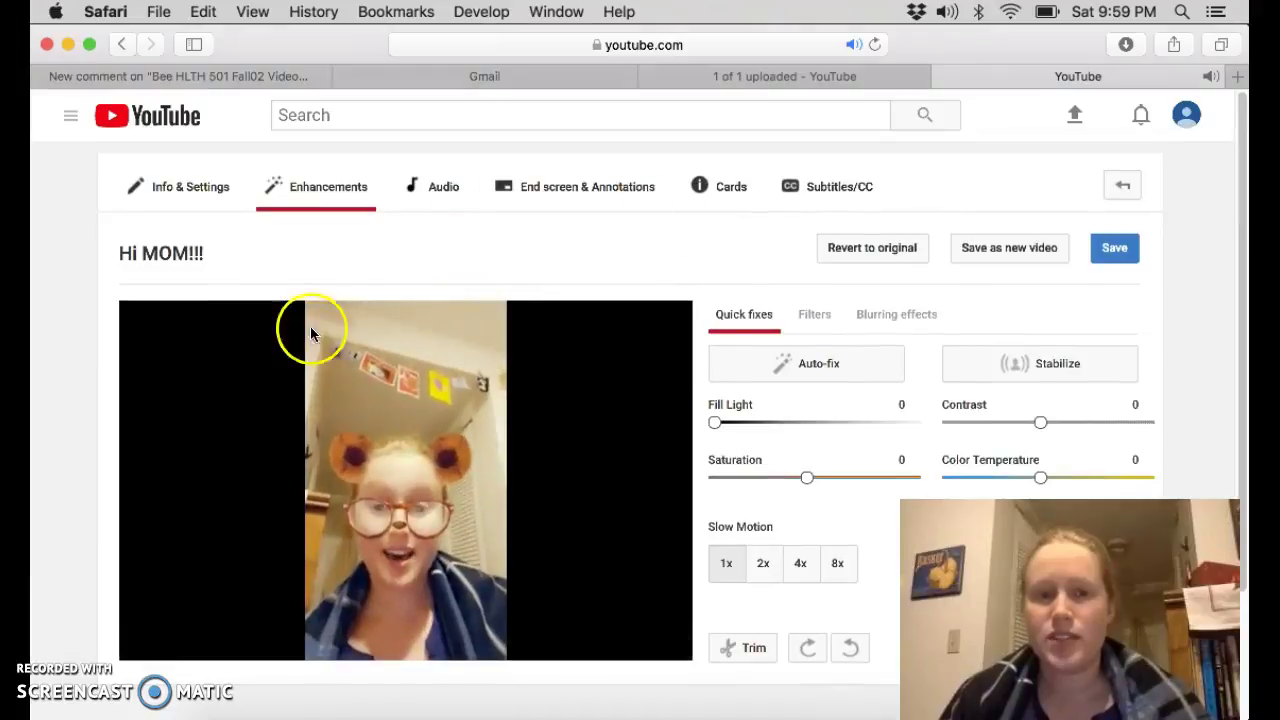
left_click(134, 647)
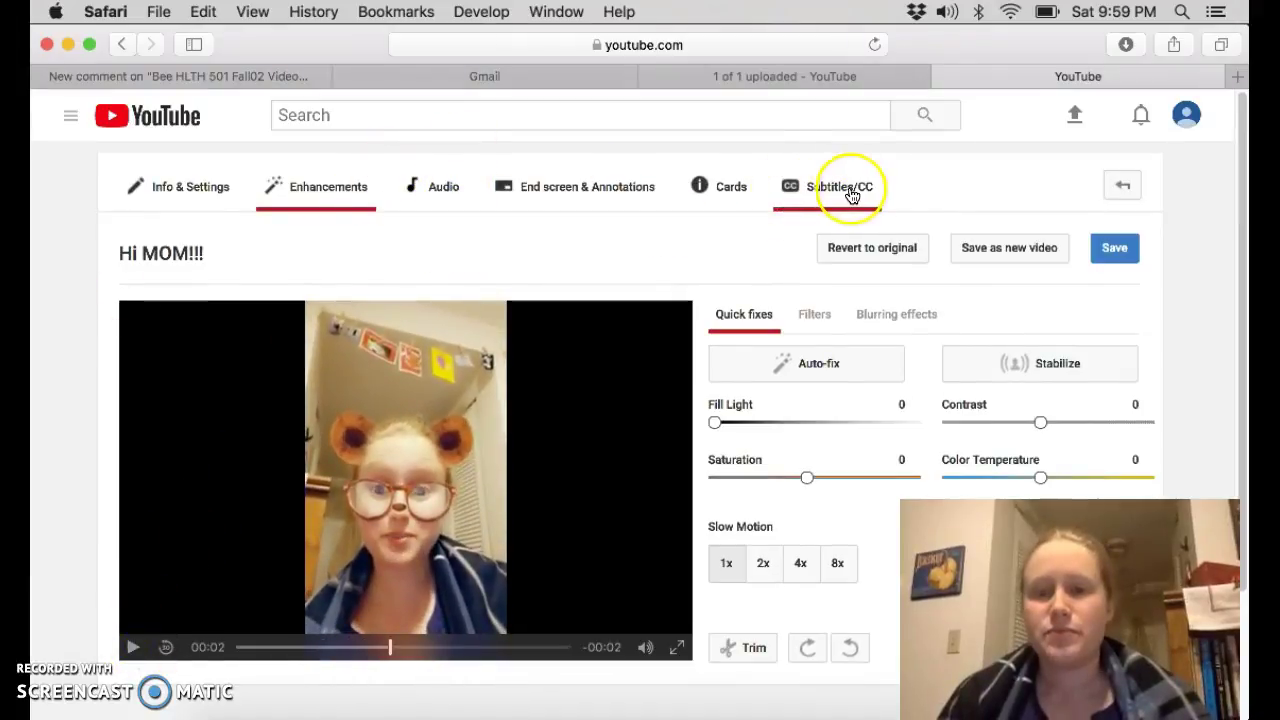
scroll(278, 261, "down", 1)
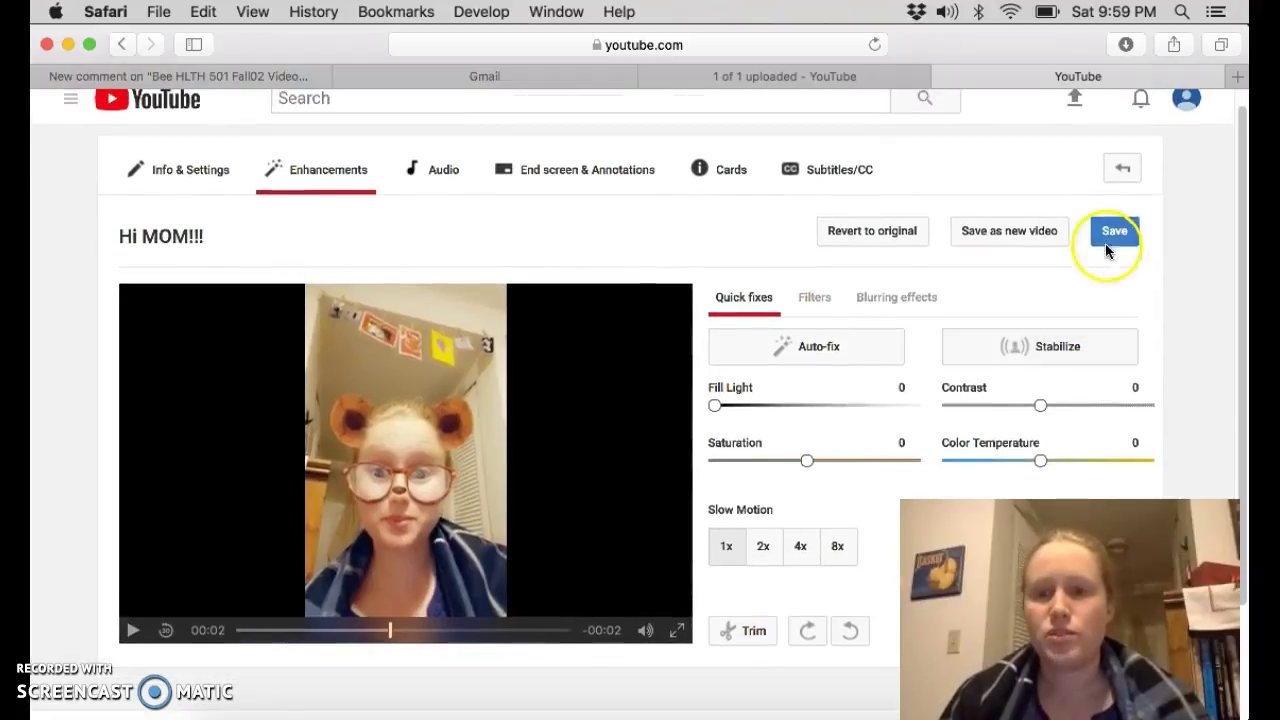
left_click(1118, 233)
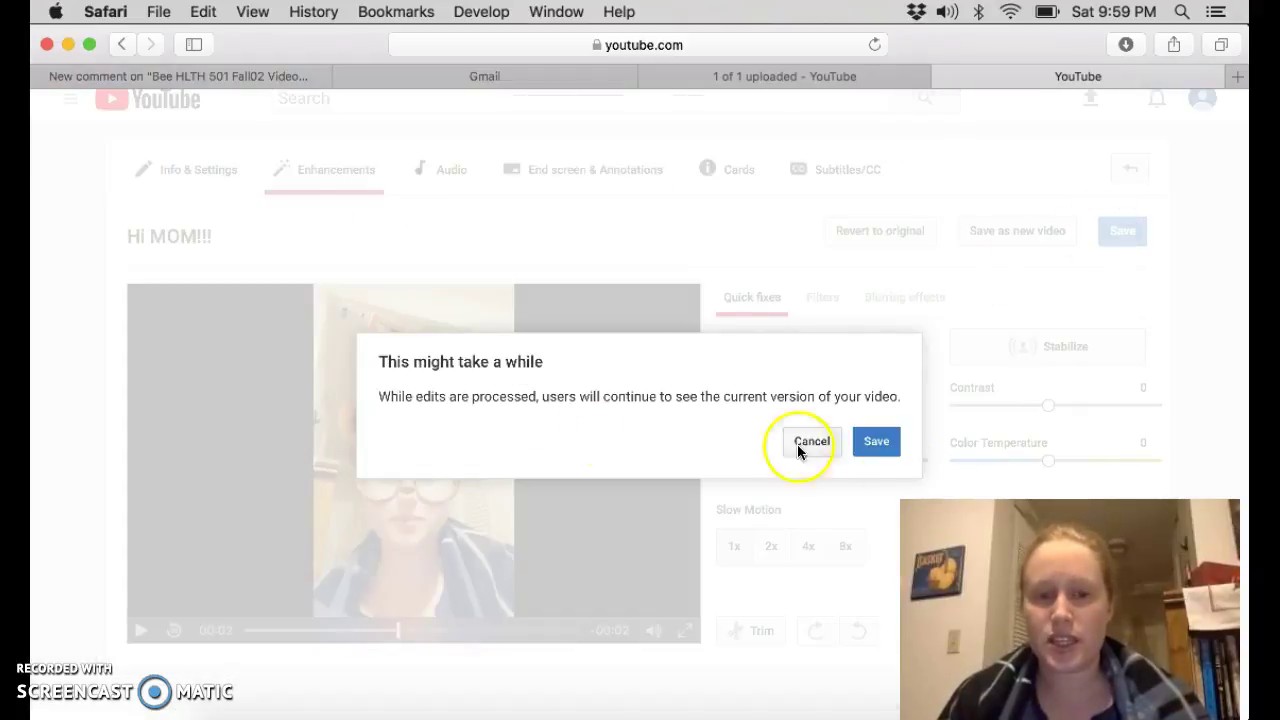
Step: Confirm Save in the 'This might take a while' dialog
left_click(895, 453)
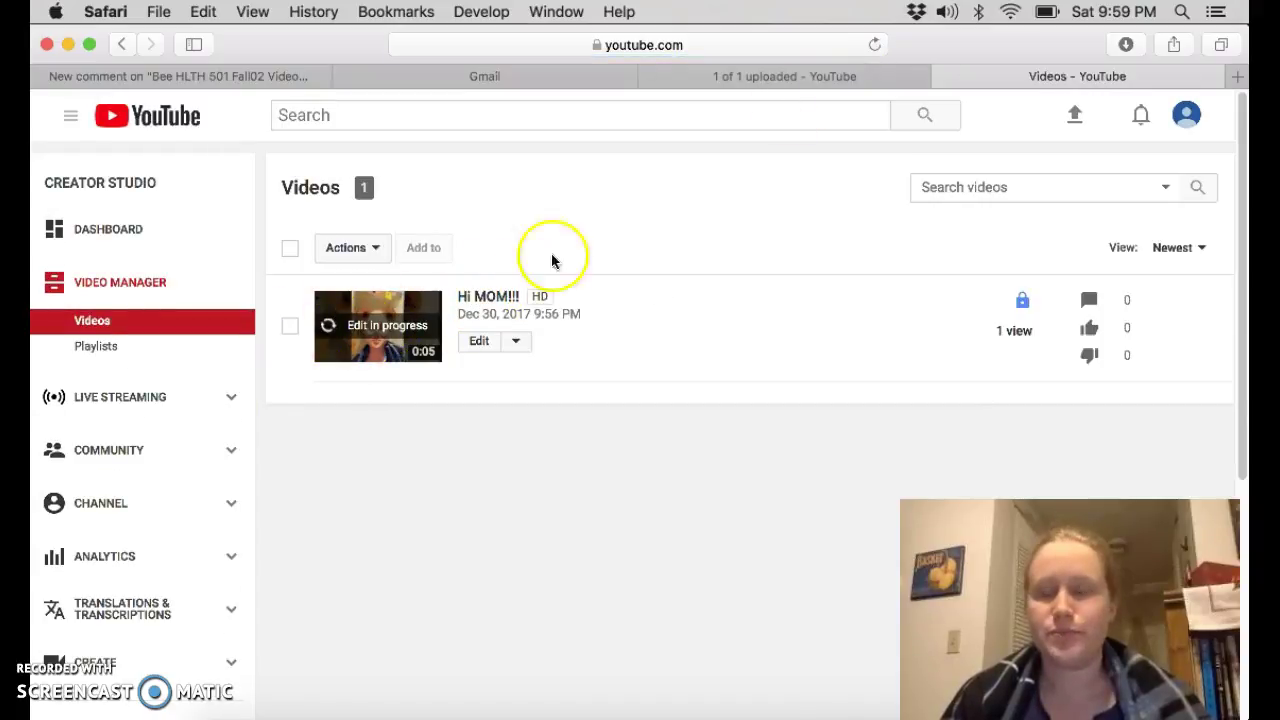
Step: Open the account's About me profile page, dismissing the photo picker without choosing a photo
left_click(1189, 113)
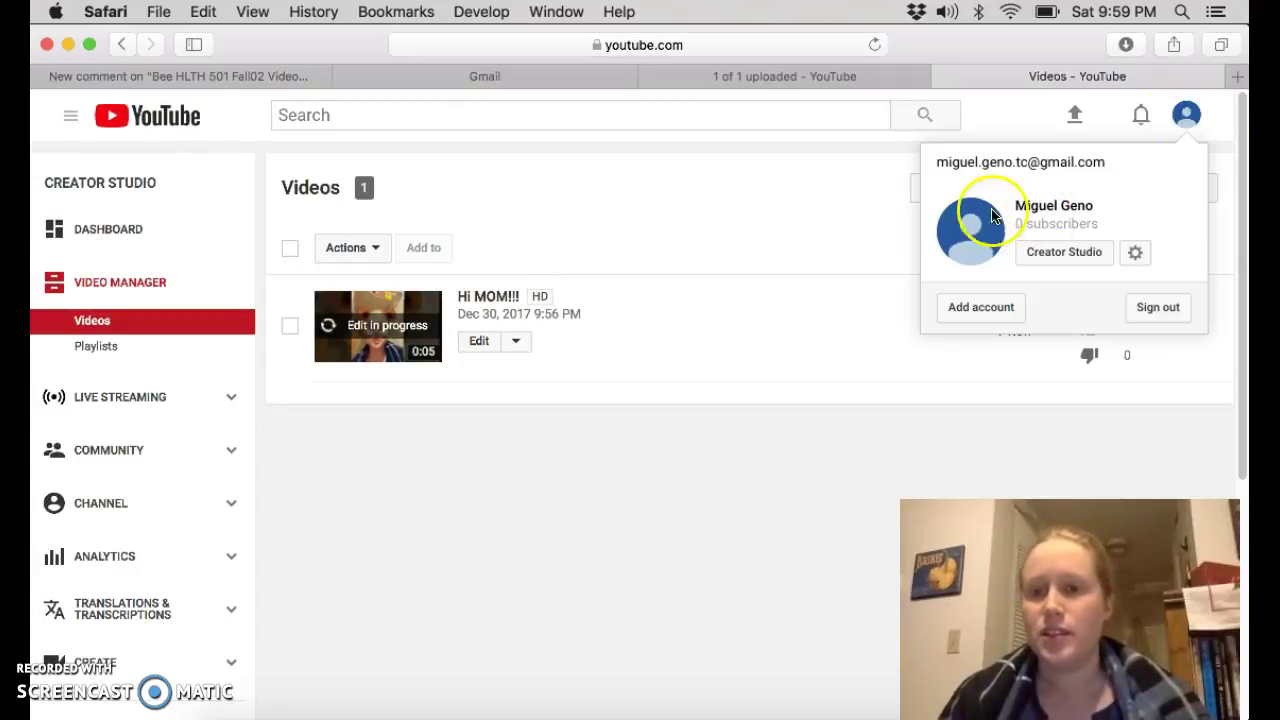
left_click(965, 246)
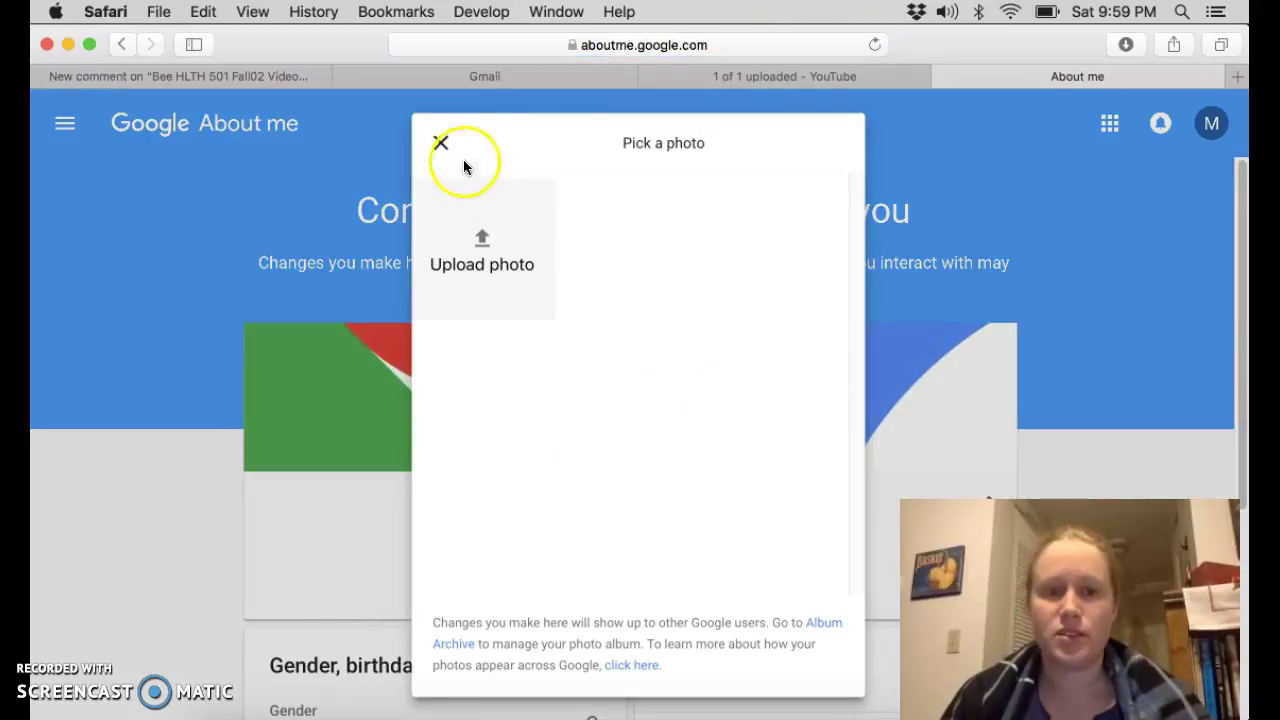
left_click(444, 143)
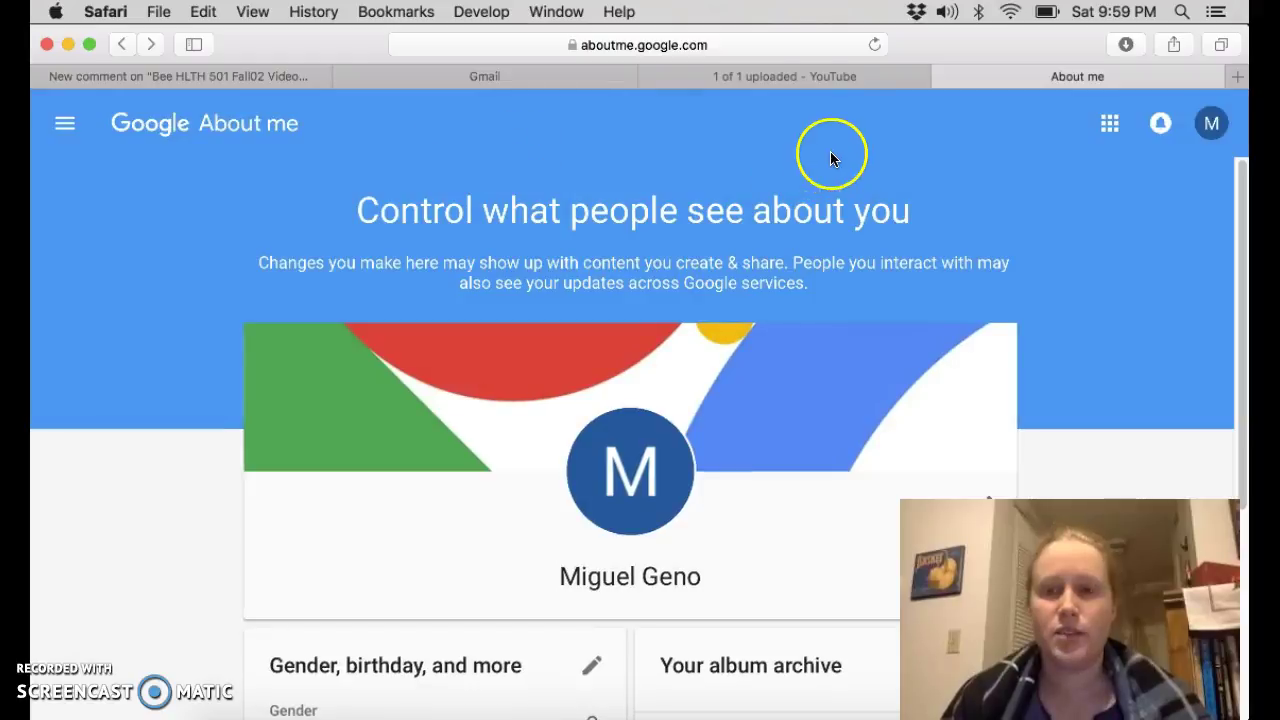
Step: Return to the YouTube home page and check the account's empty notifications
left_click(121, 41)
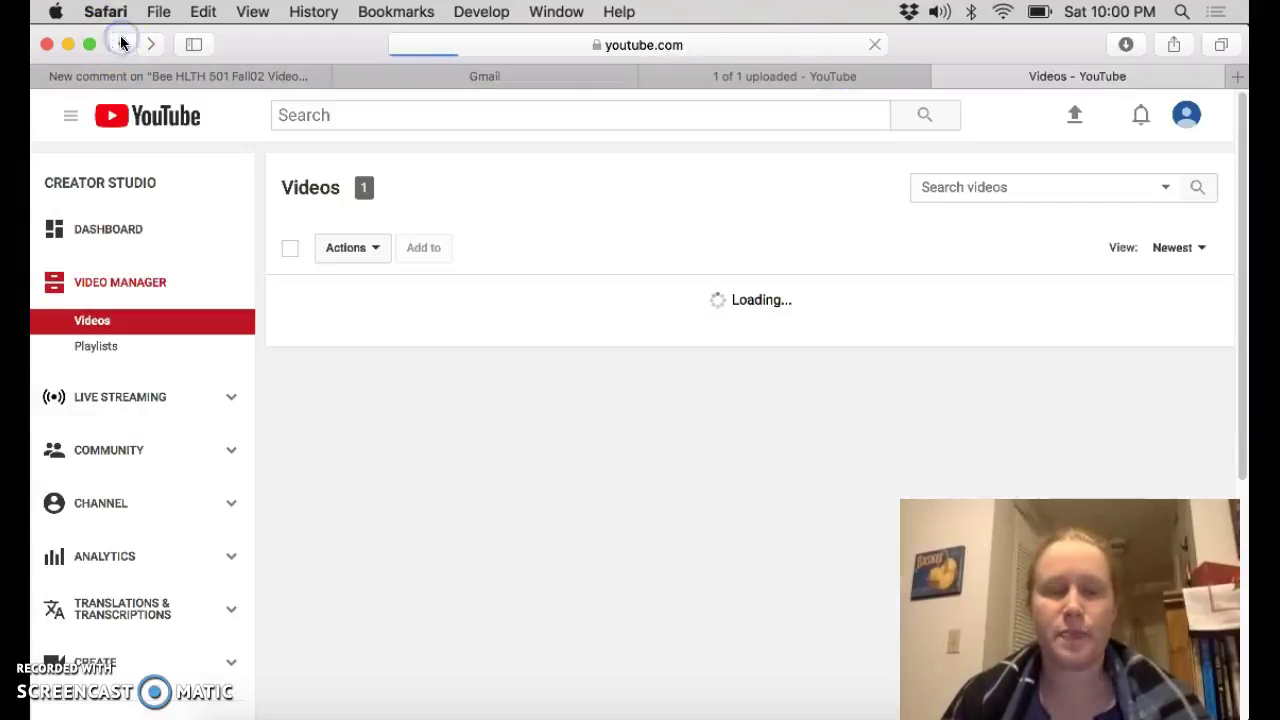
left_click(145, 120)
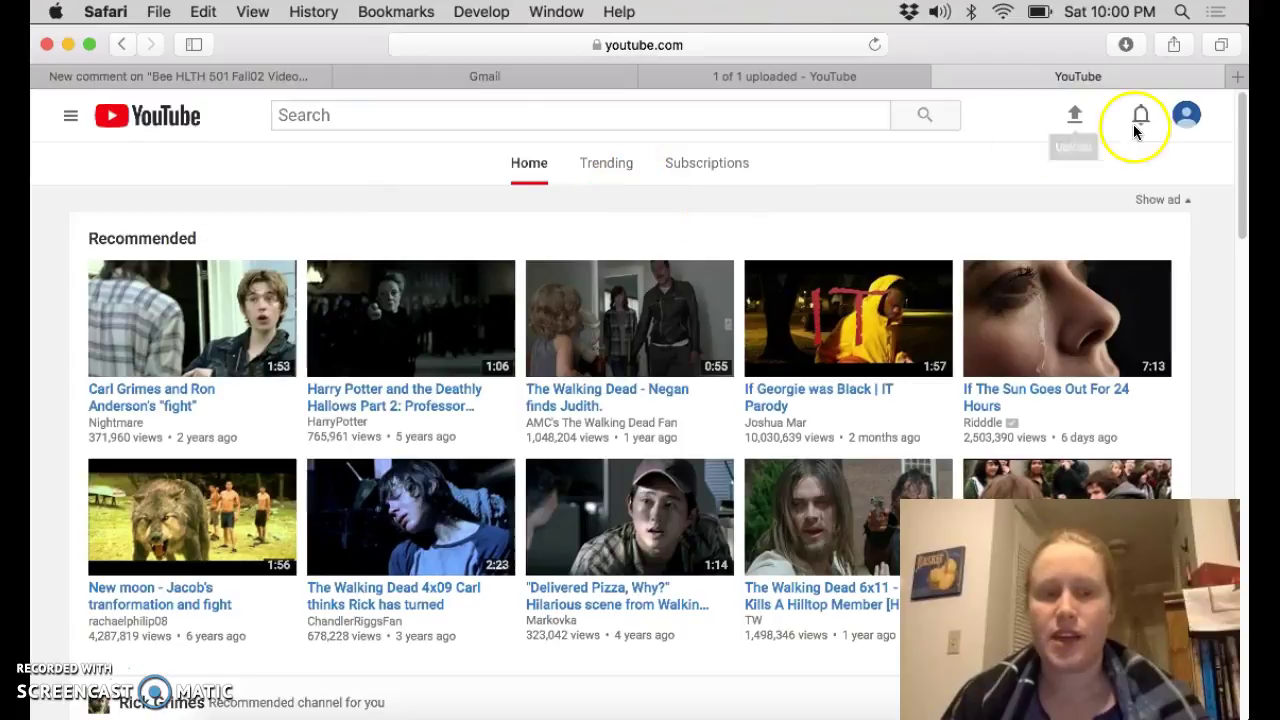
left_click(1186, 118)
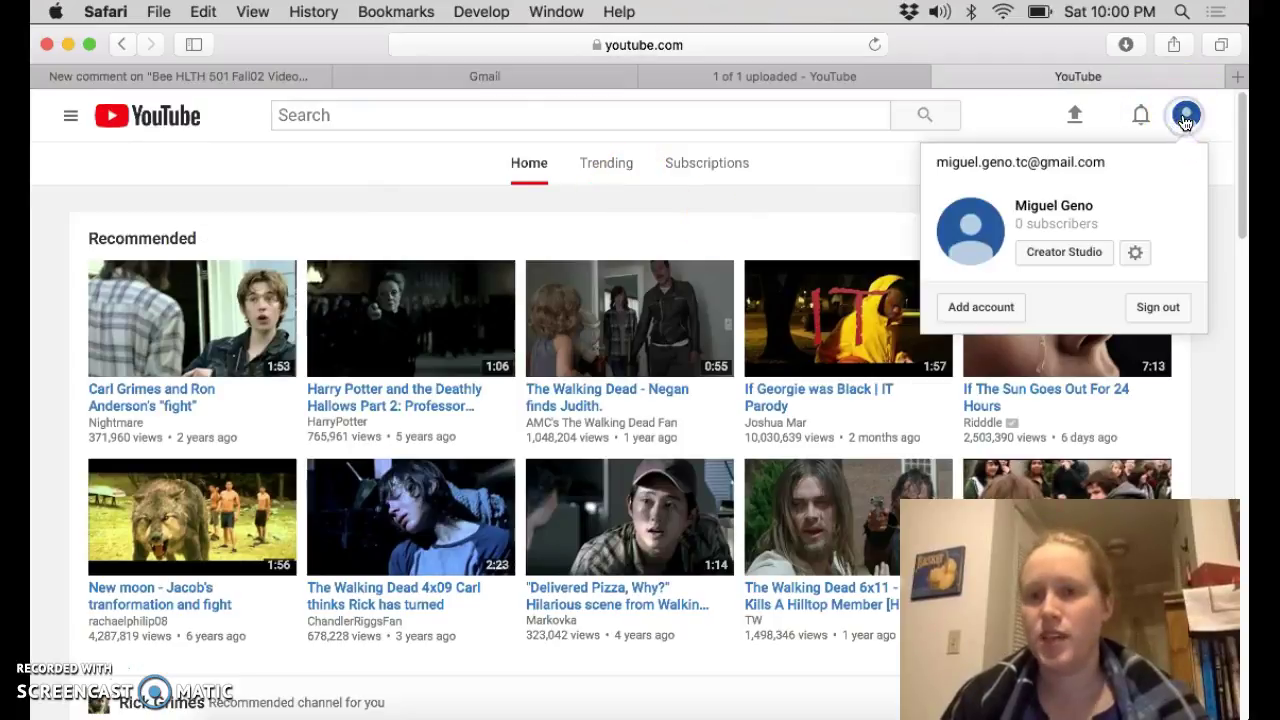
left_click(1150, 127)
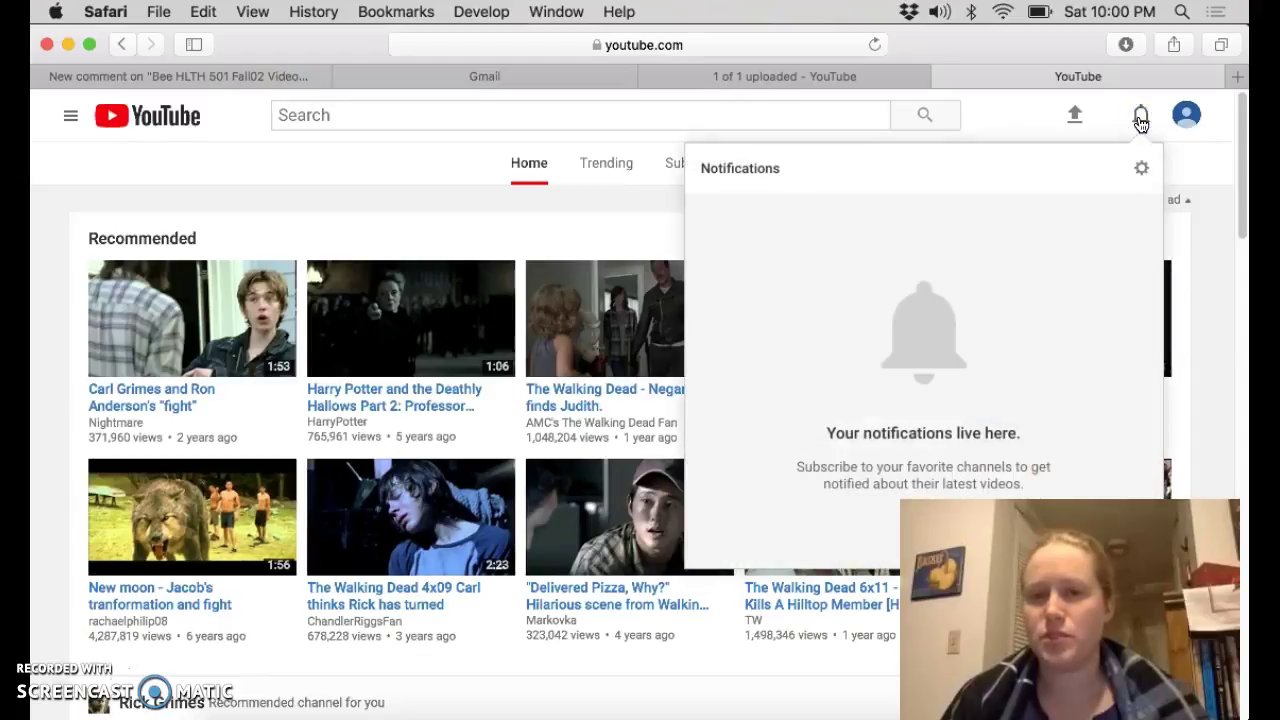
left_click(1026, 119)
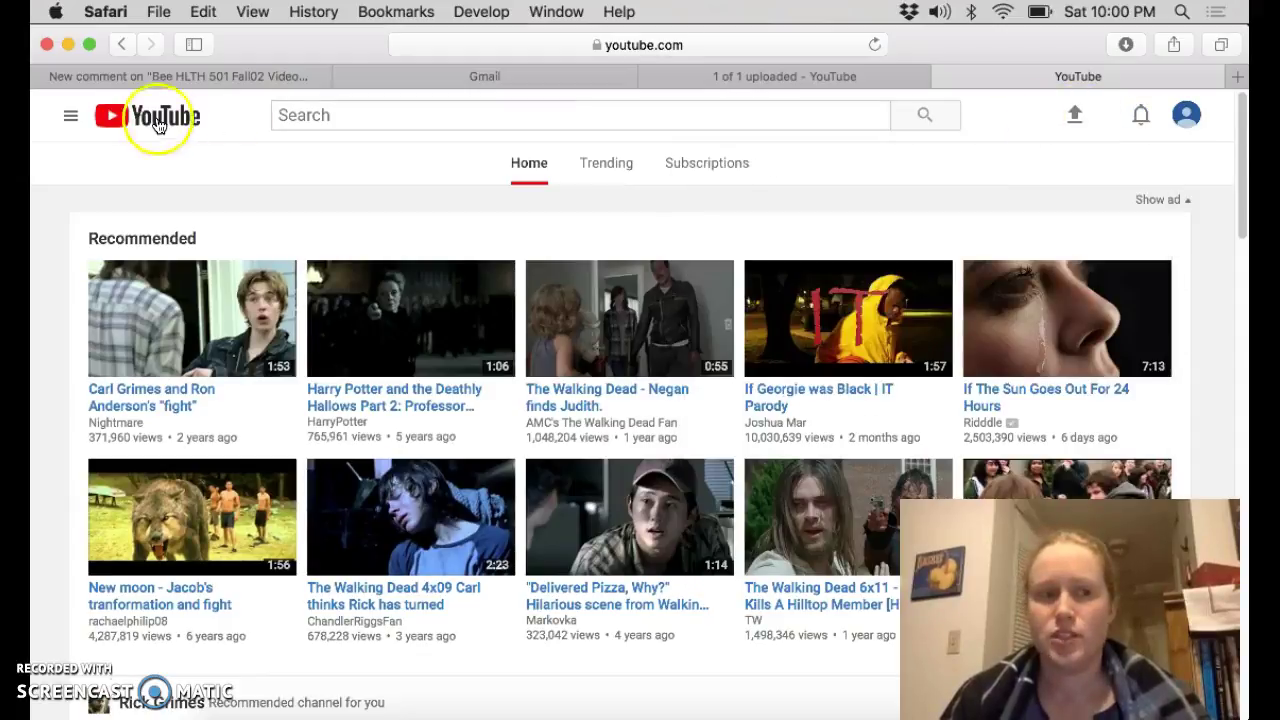
Step: Open the guide sidebar and select My channel
left_click(70, 118)
left_click(118, 202)
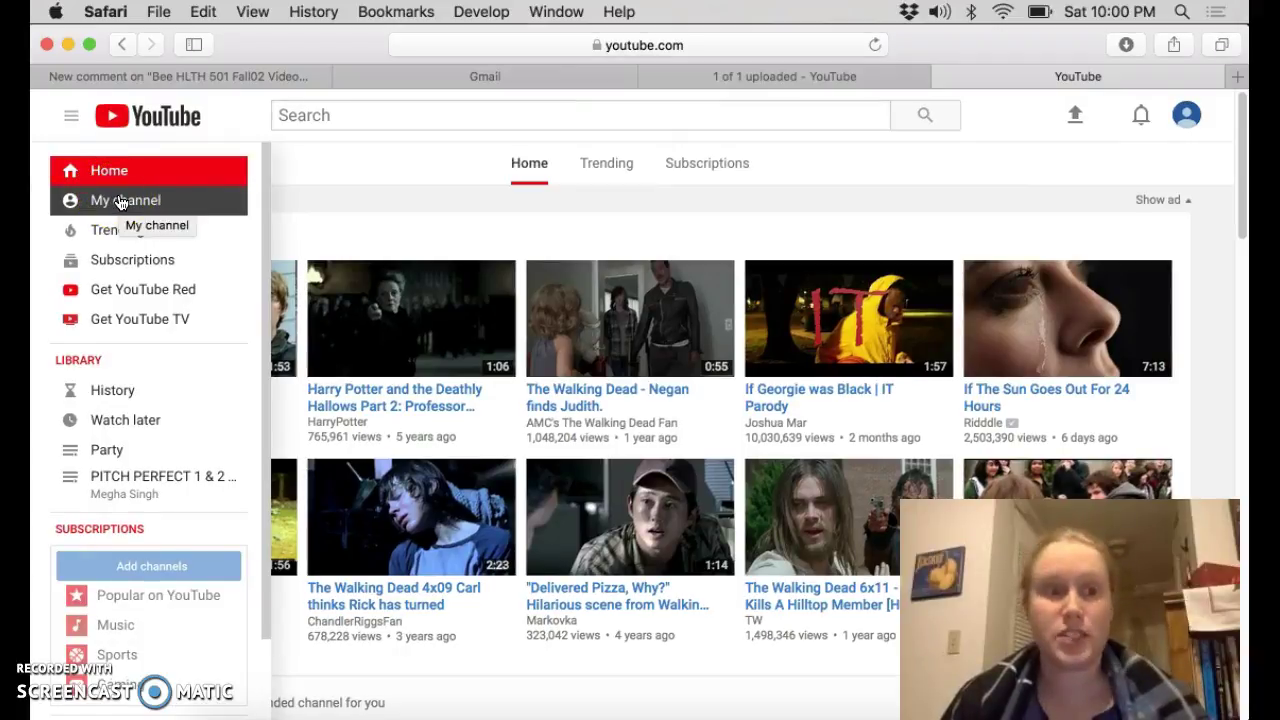
left_click(119, 203)
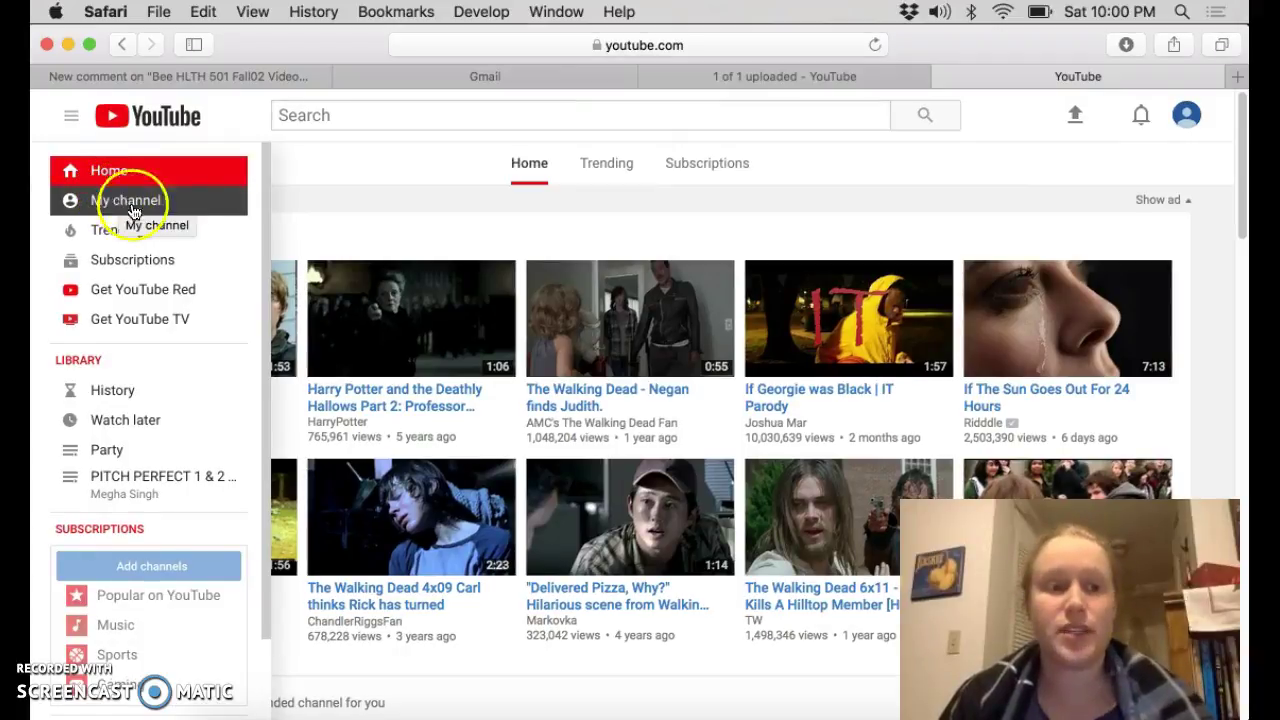
Step: Open My channel and scroll through it, confirming no subscribers, public uploads or playlists
left_click(116, 206)
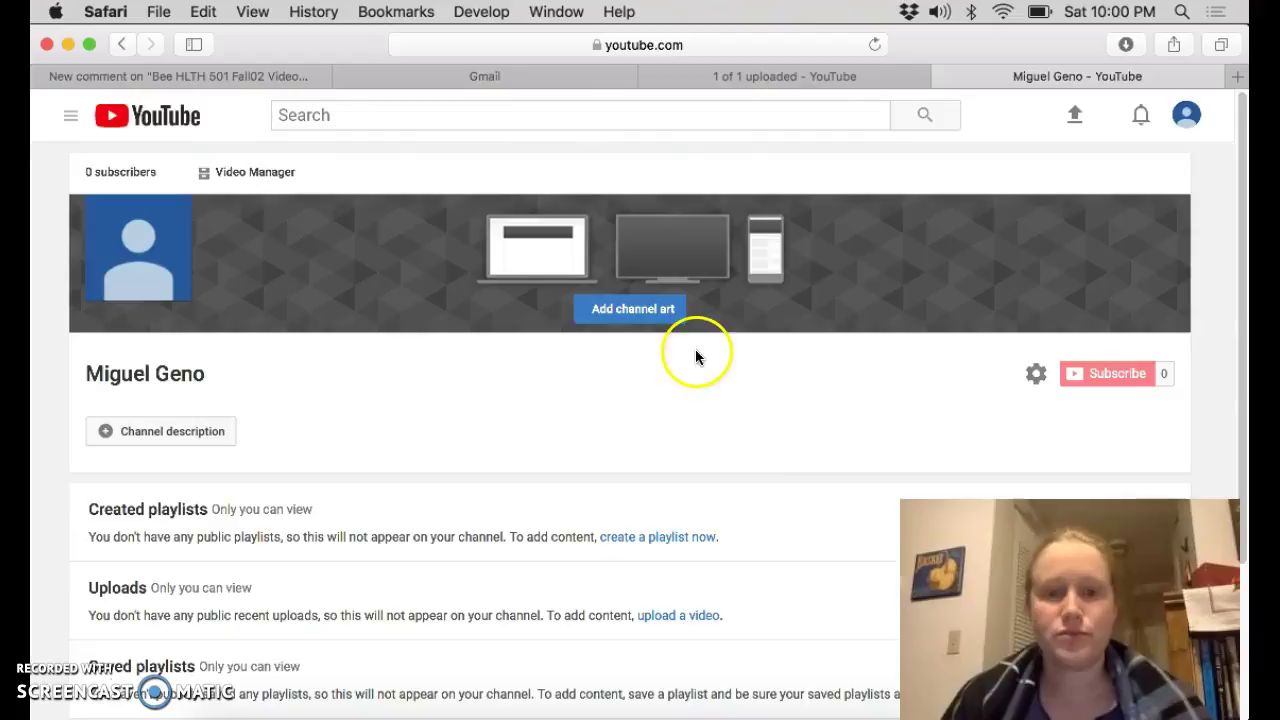
scroll(797, 489, "down", 1)
scroll(797, 489, "down", 1)
scroll(797, 489, "down", 1)
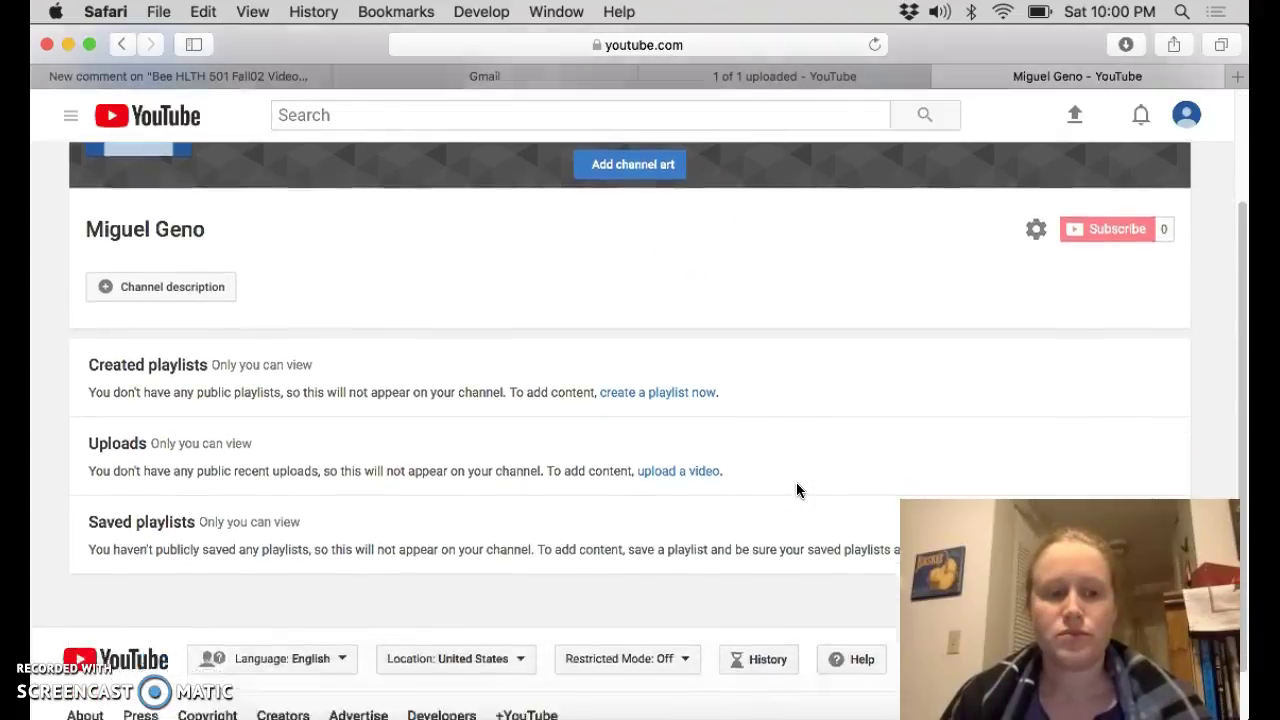
scroll(797, 489, "down", 2)
scroll(797, 489, "up", 1)
scroll(797, 489, "up", 1)
scroll(797, 489, "up", 1)
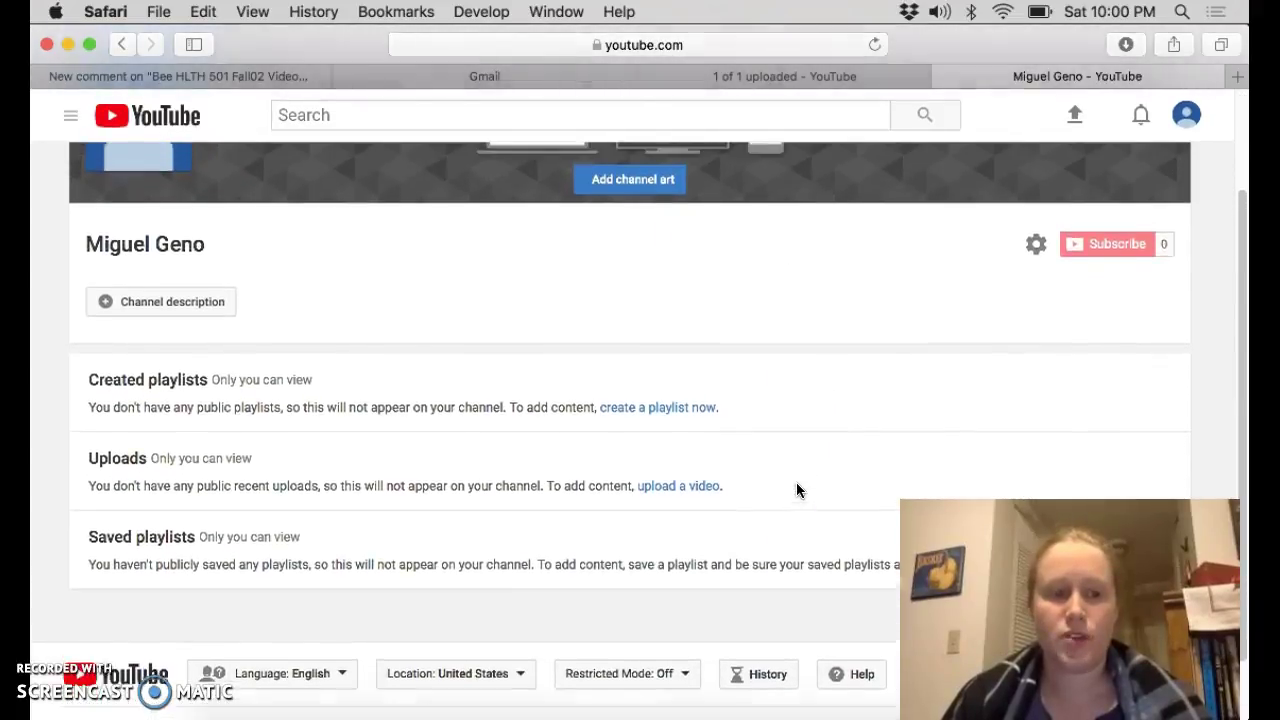
scroll(797, 489, "up", 1)
left_click(778, 490)
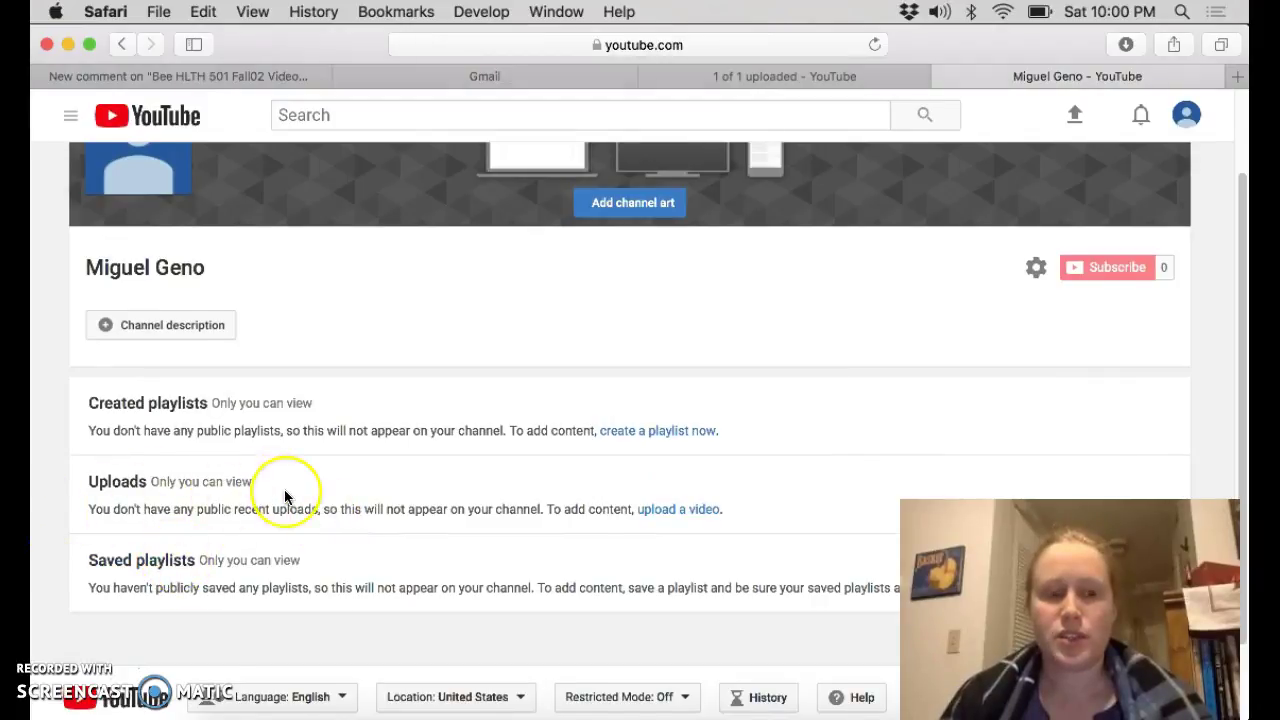
scroll(285, 497, "up", 4)
left_click(625, 449)
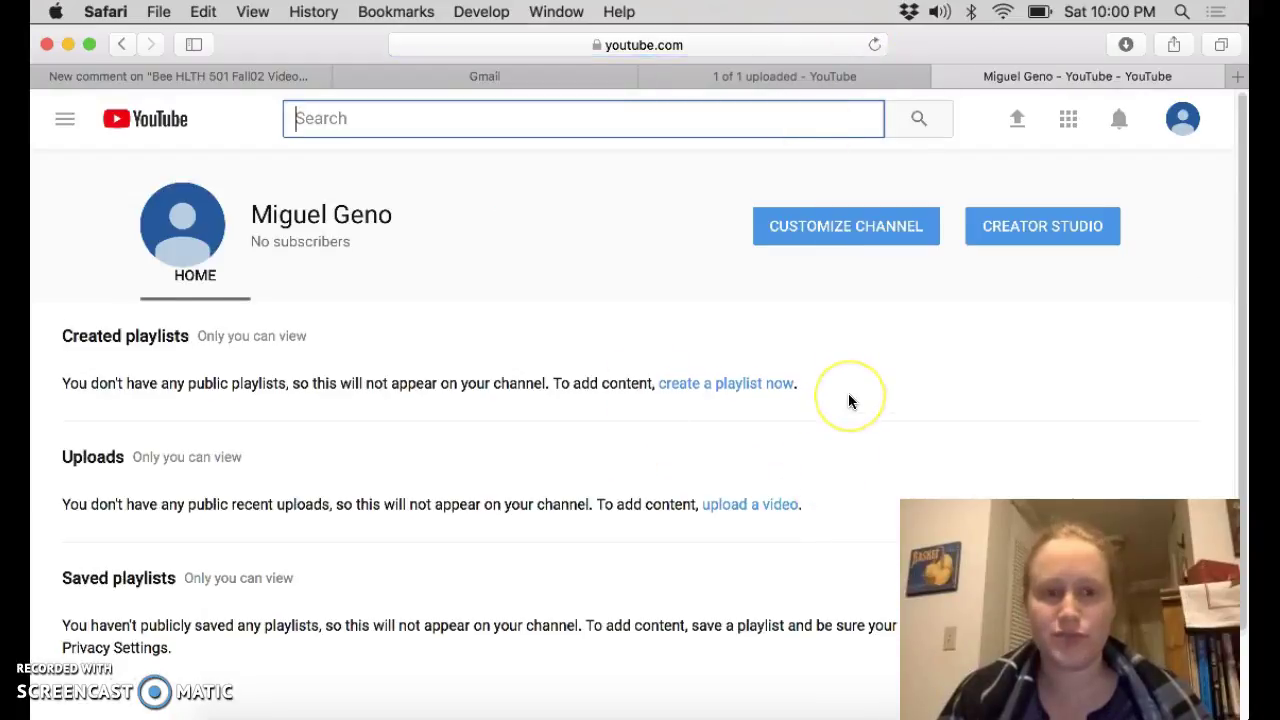
Step: Scroll through the channel page again to review its empty content
scroll(848, 401, "down", 2)
scroll(848, 401, "down", 1)
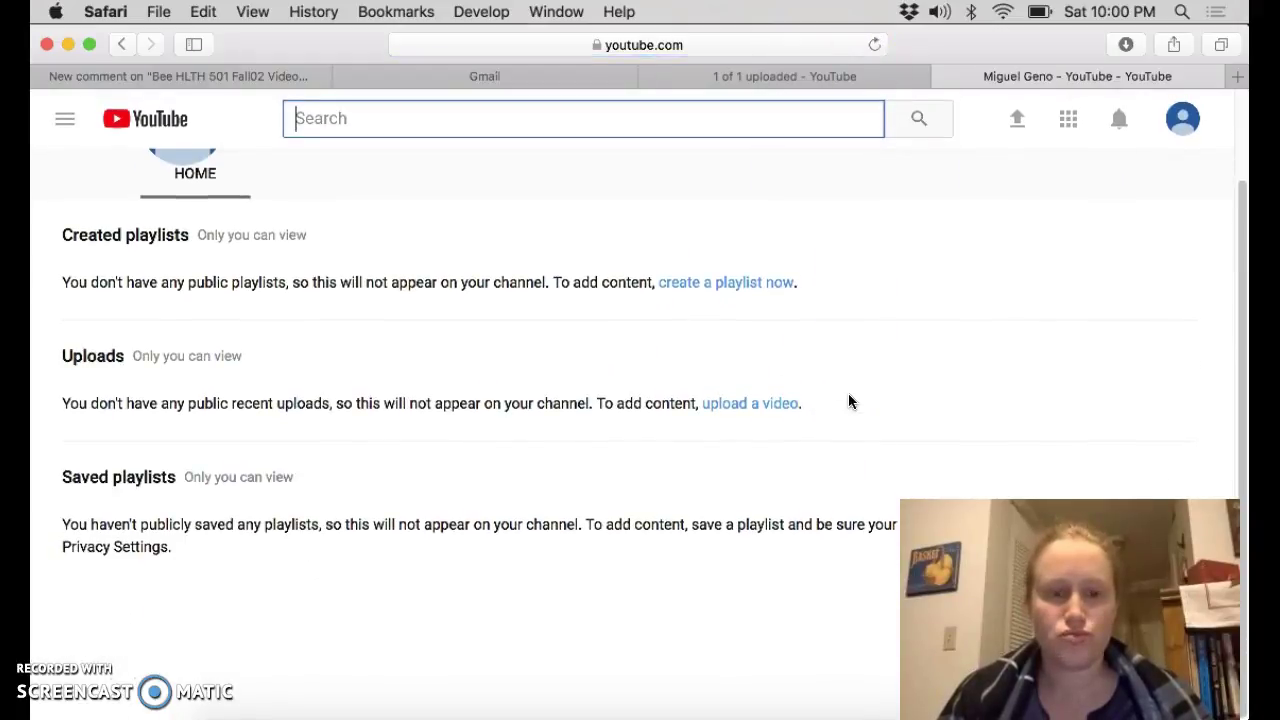
scroll(848, 401, "up", 1)
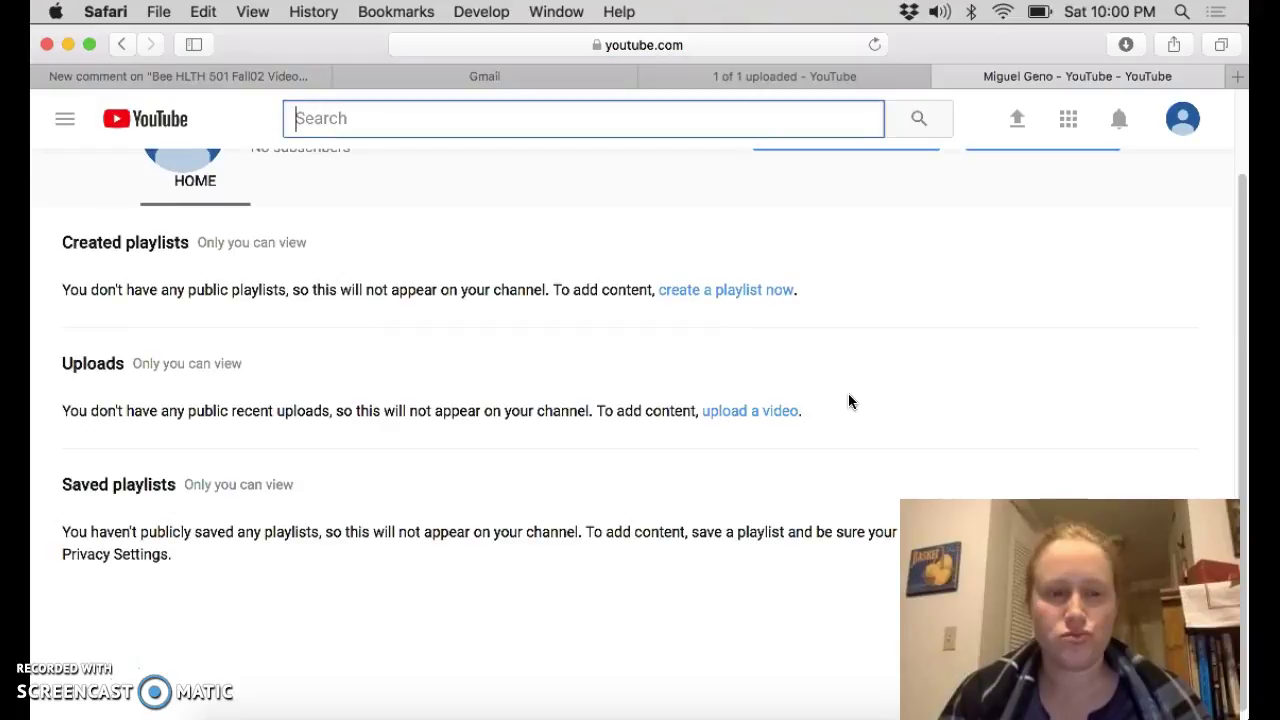
scroll(848, 400, "up", 2)
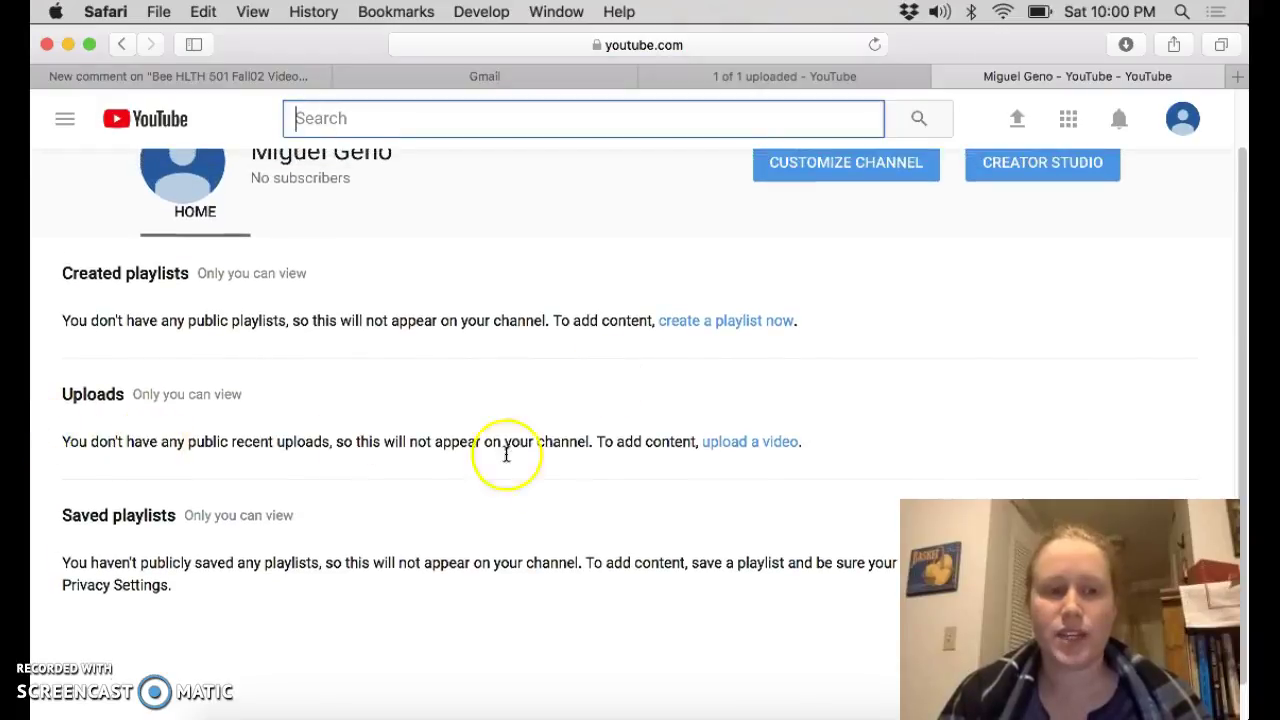
scroll(556, 493, "up", 1)
scroll(556, 493, "down", 1)
scroll(556, 493, "up", 3)
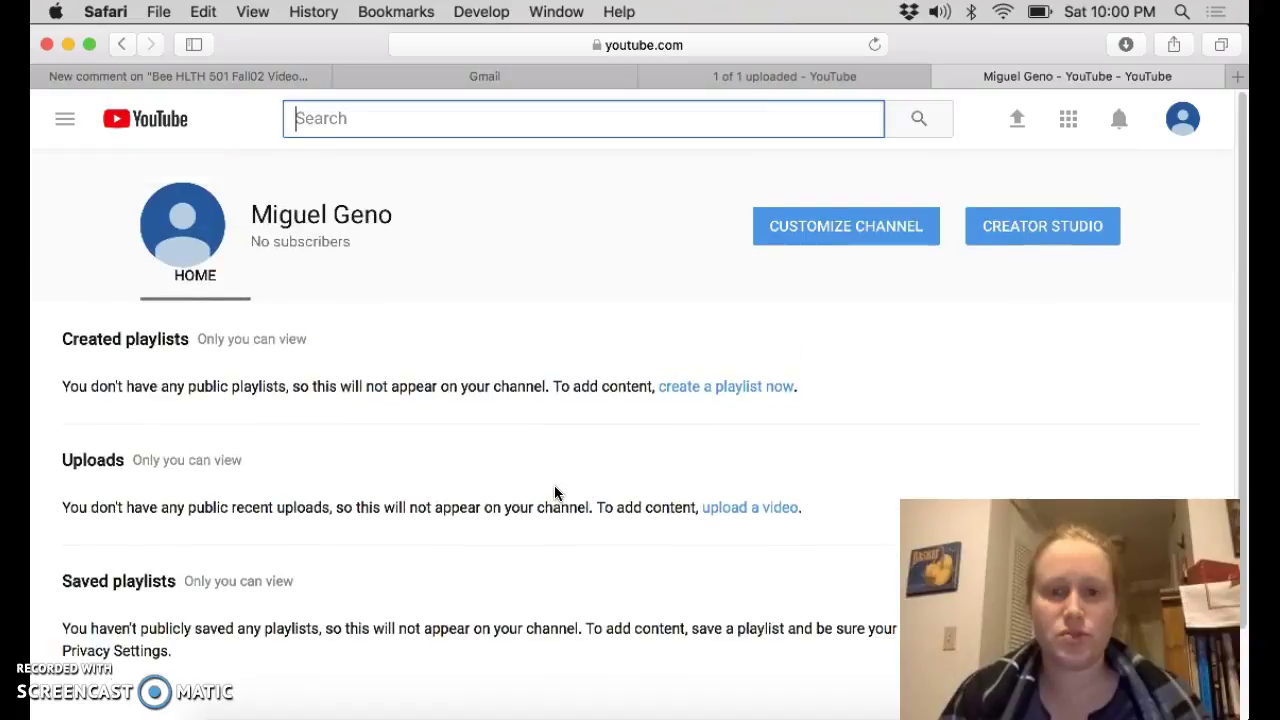
left_click(1183, 121)
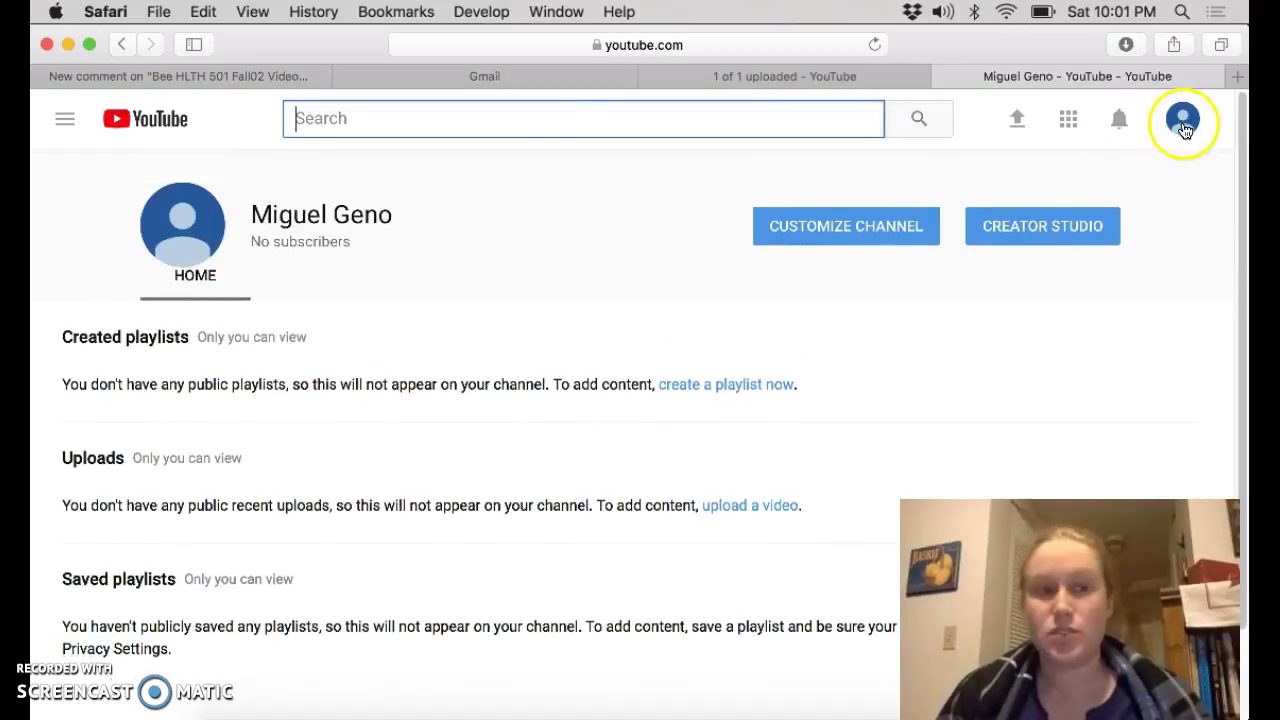
Step: Open the guide sidebar and browse library playlists like Party and Pitch Perfect and subscriptions
left_click(64, 119)
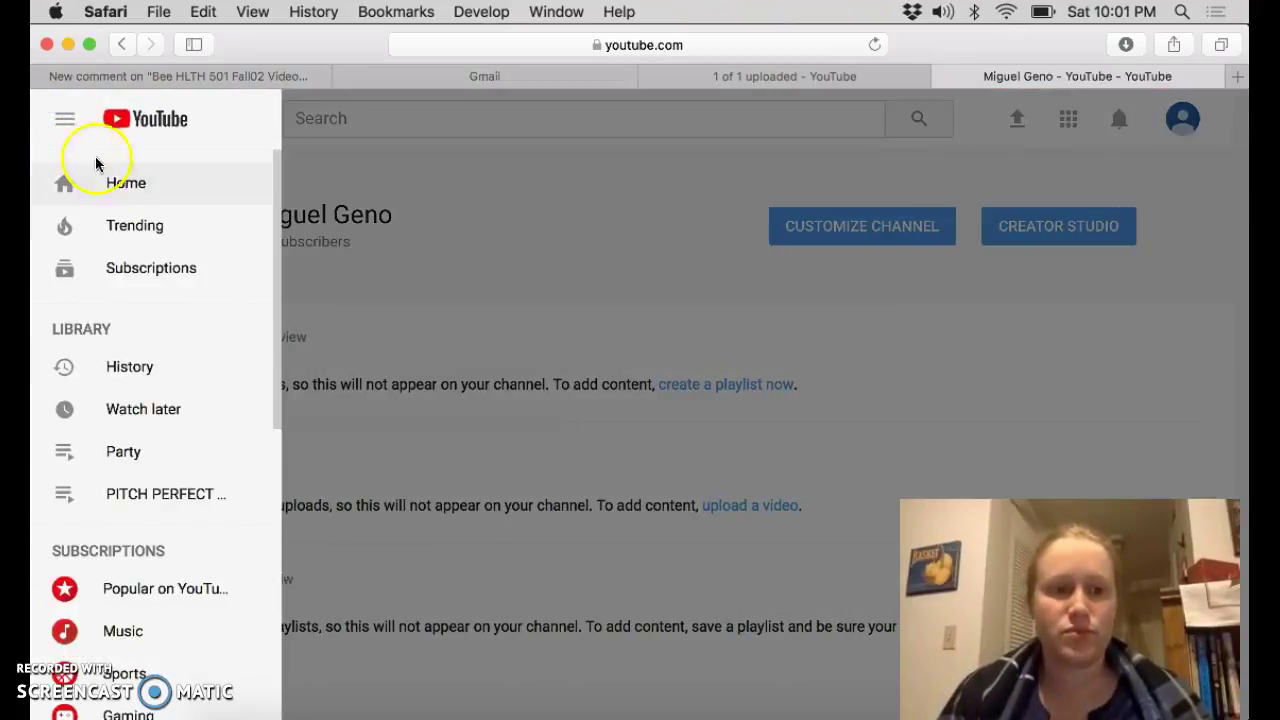
scroll(156, 303, "down", 1)
scroll(156, 303, "down", 1)
scroll(156, 303, "down", 2)
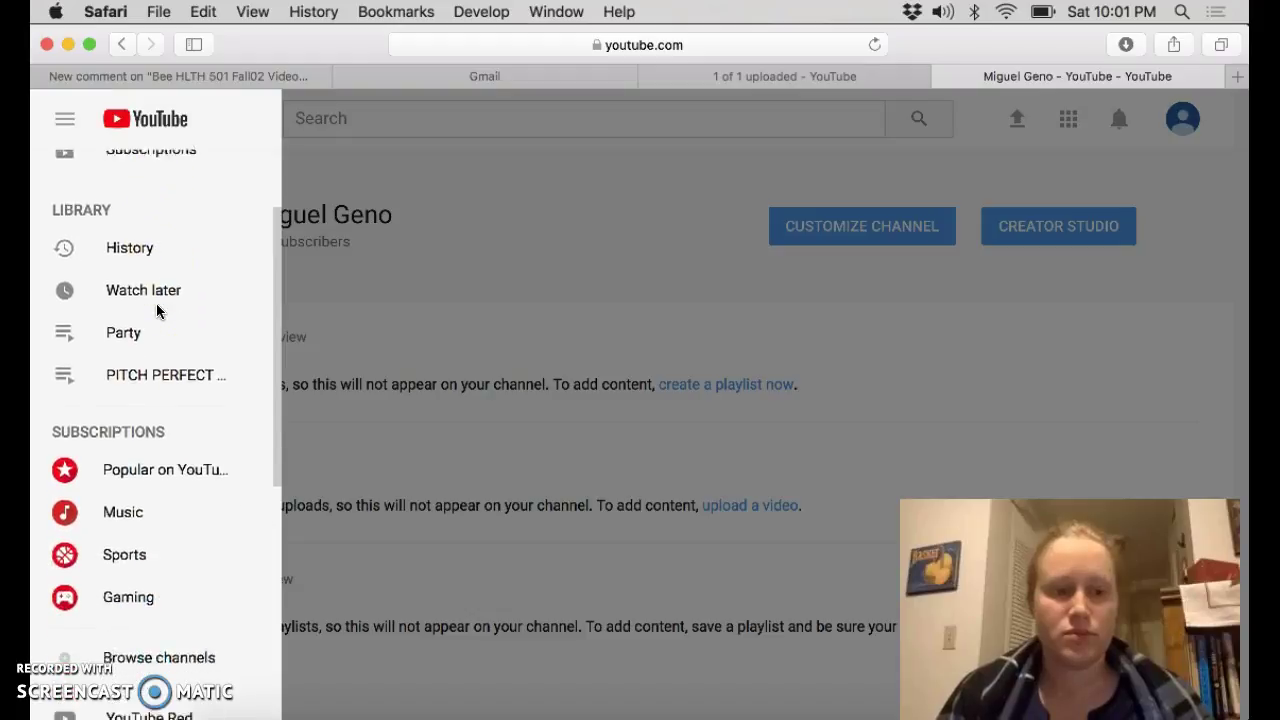
scroll(156, 308, "down", 3)
scroll(156, 308, "down", 3)
scroll(156, 308, "down", 4)
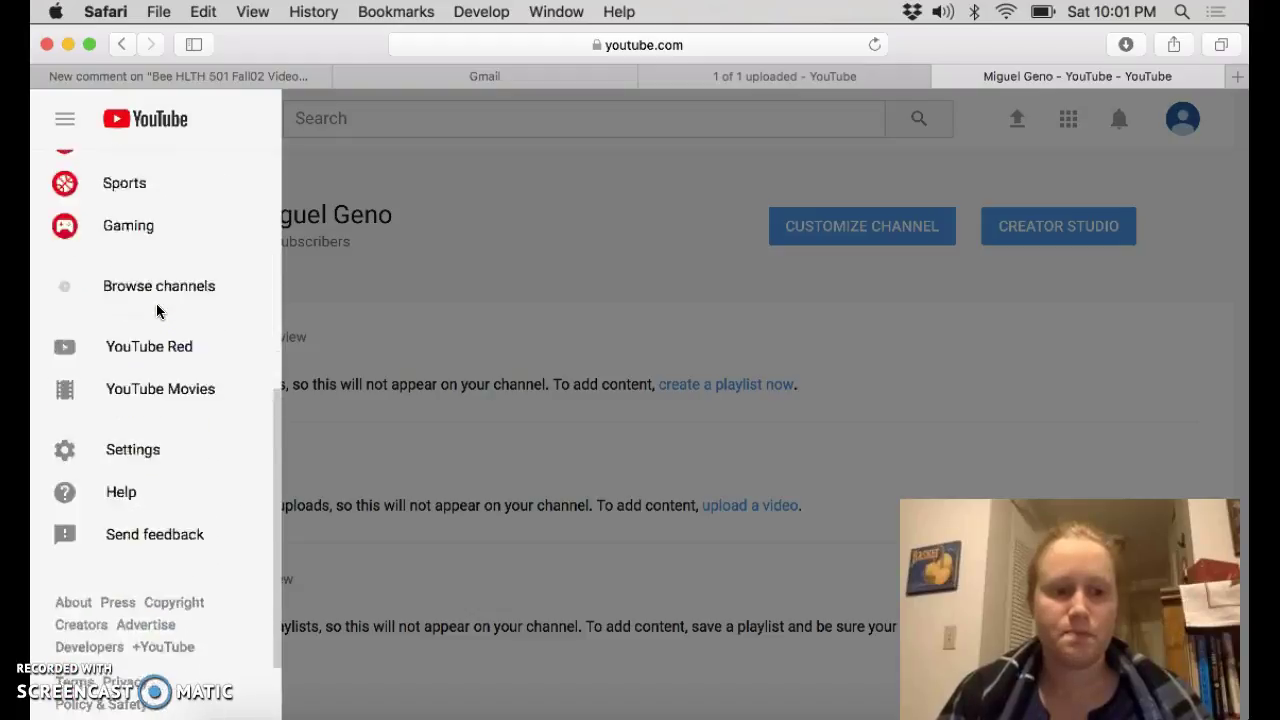
scroll(156, 305, "up", 5)
scroll(156, 305, "up", 3)
scroll(156, 305, "up", 1)
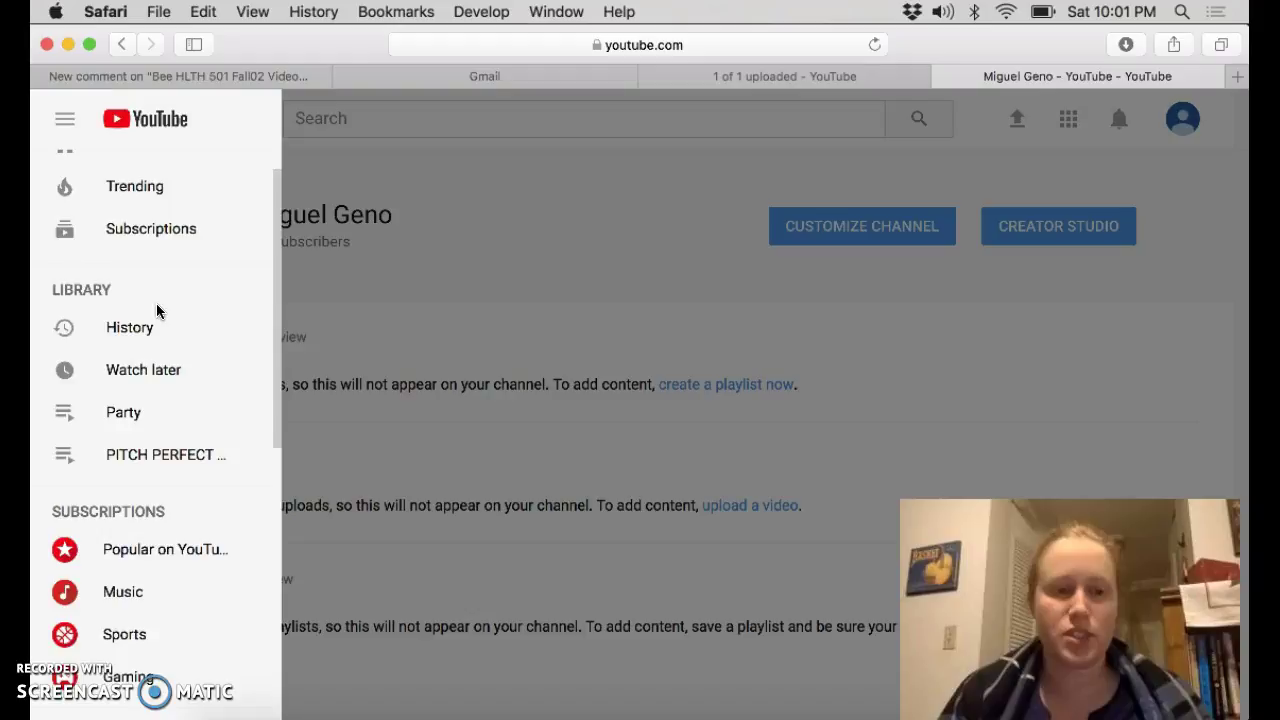
scroll(156, 303, "up", 1)
left_click(116, 272)
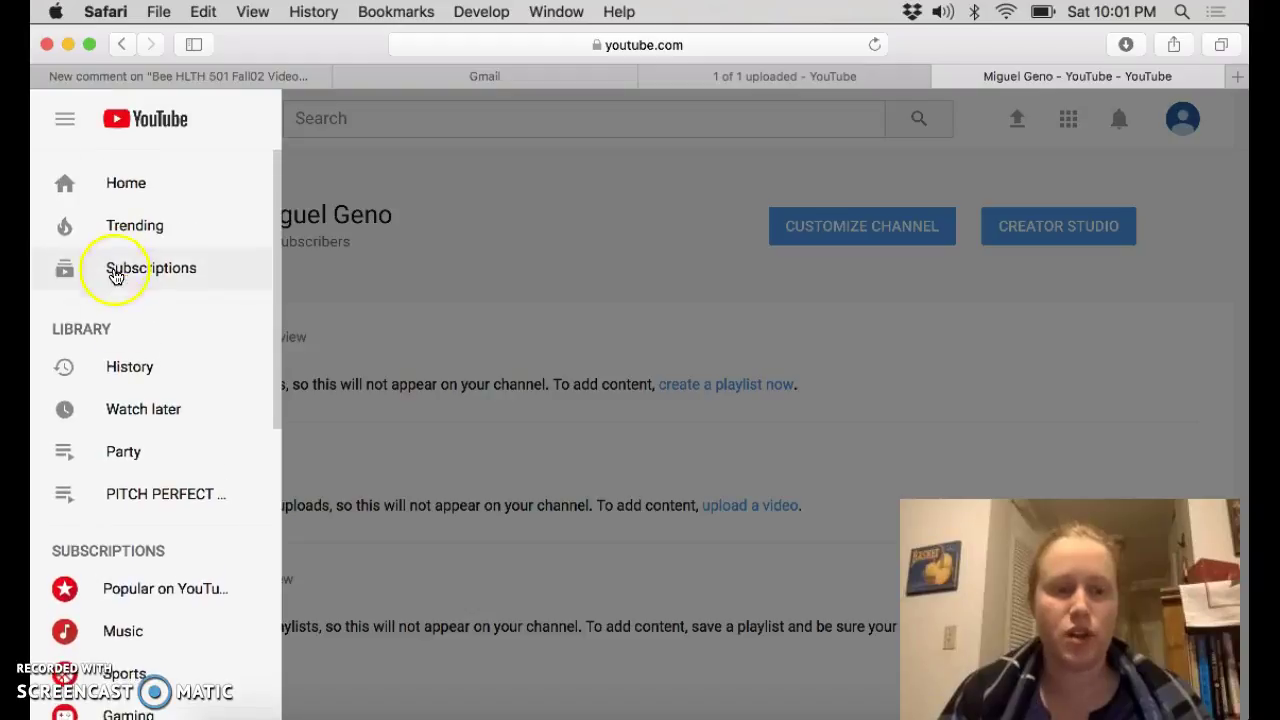
Step: Open the watch history and look through the watched clips
left_click(130, 374)
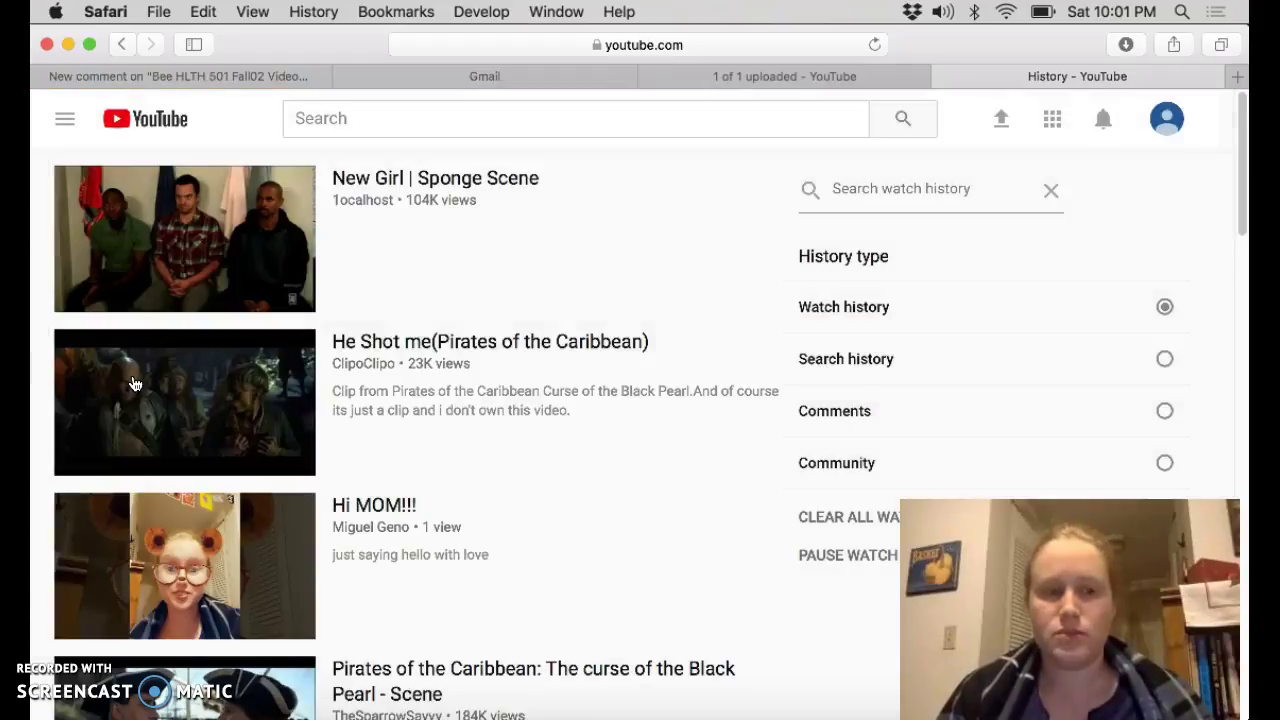
left_click(391, 250)
scroll(614, 294, "down", 3)
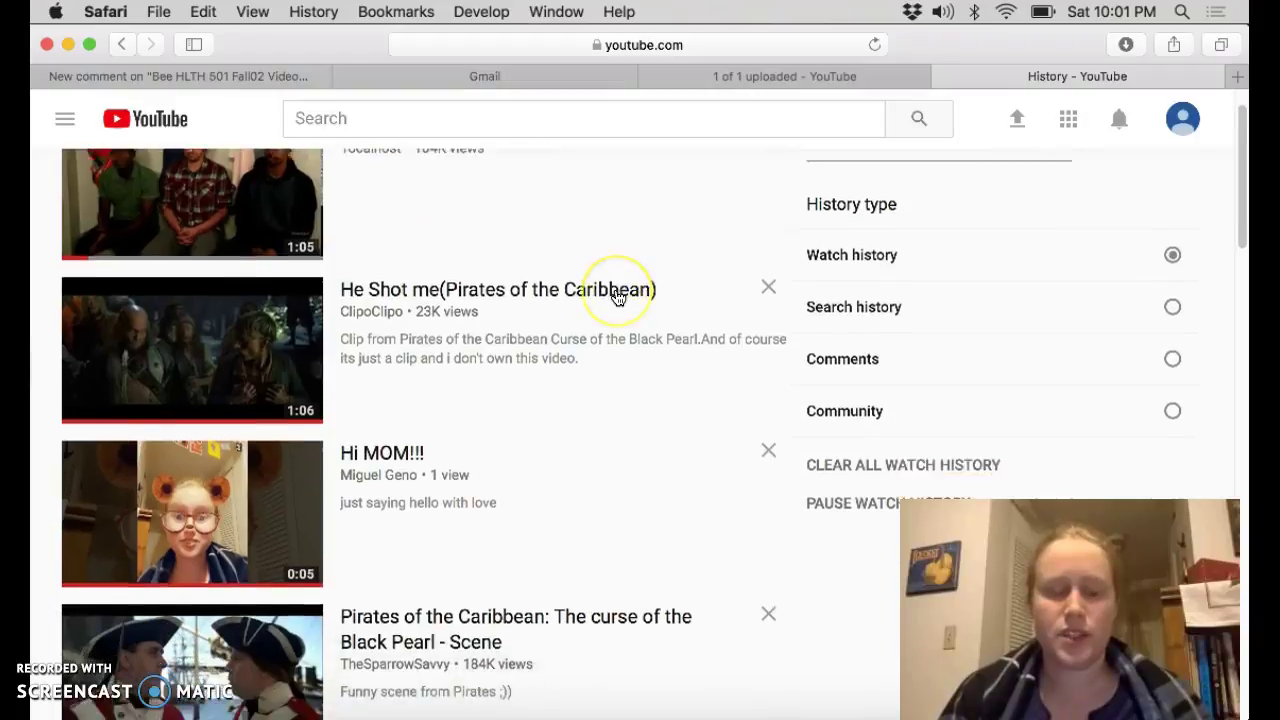
scroll(614, 297, "up", 1)
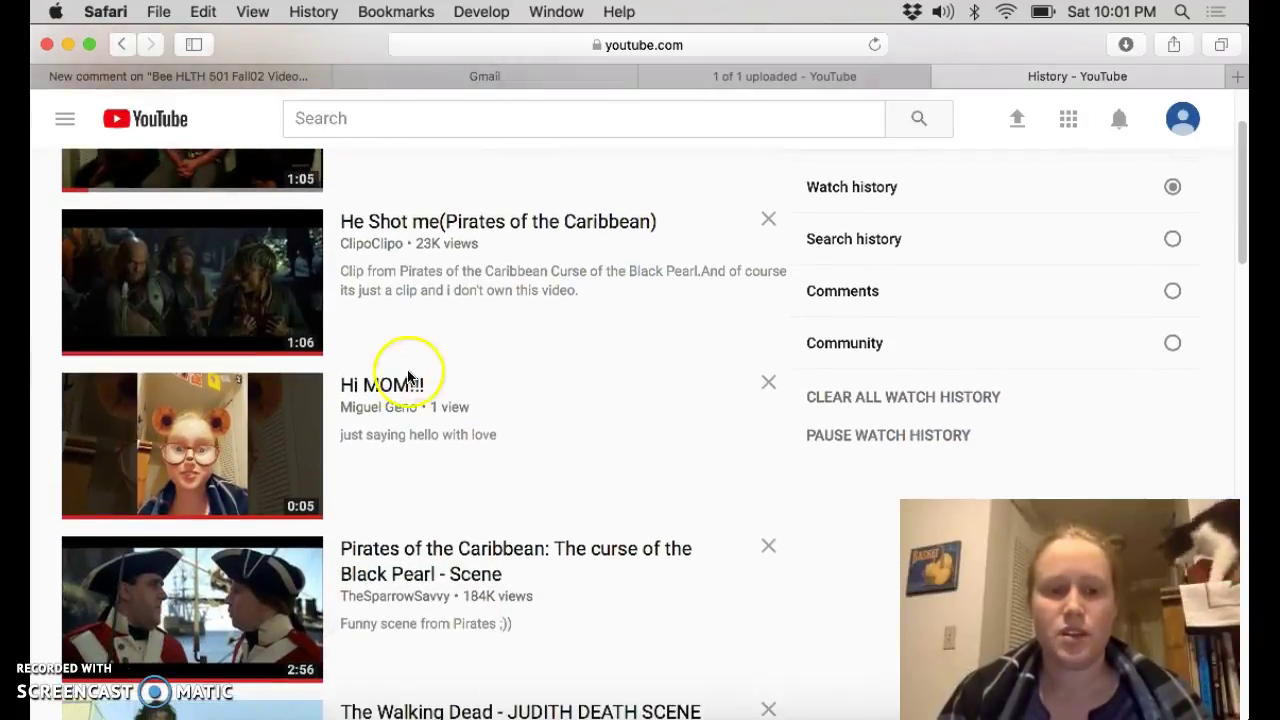
Step: Play the private Hi MOM!!! video from history and pause it at its first second
left_click(375, 390)
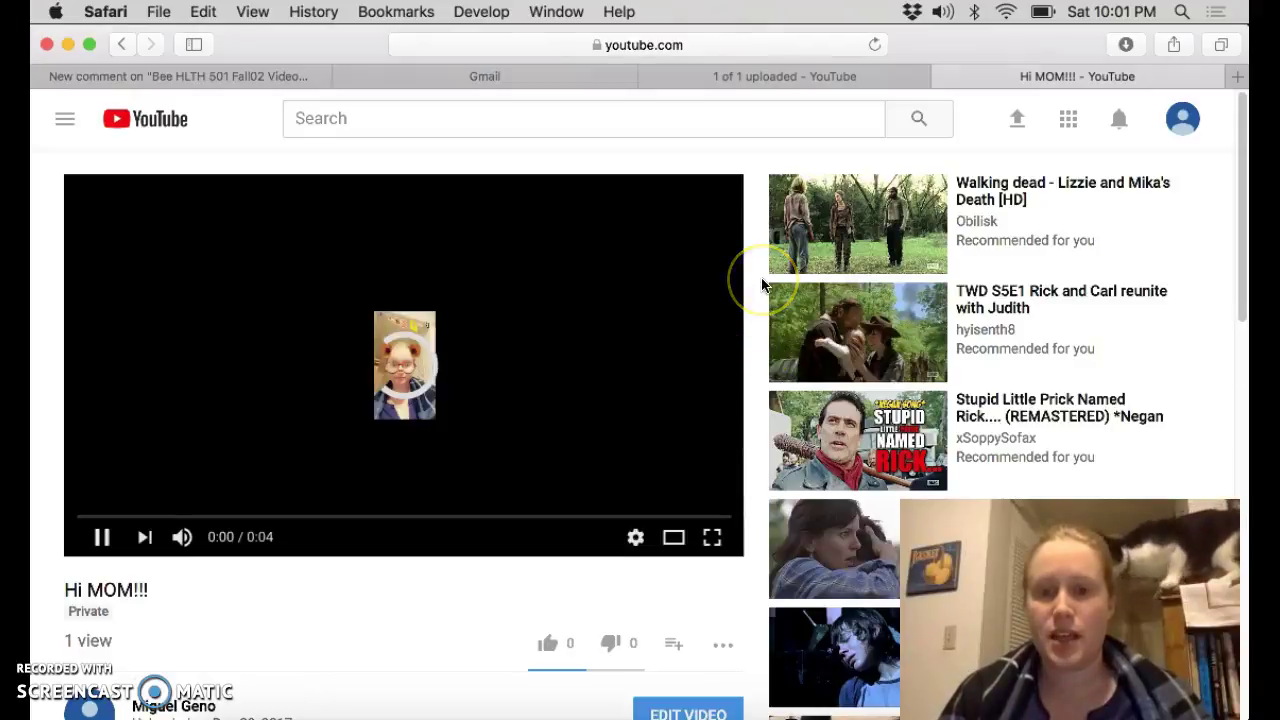
left_click(101, 537)
scroll(603, 600, "down", 1)
scroll(602, 600, "down", 3)
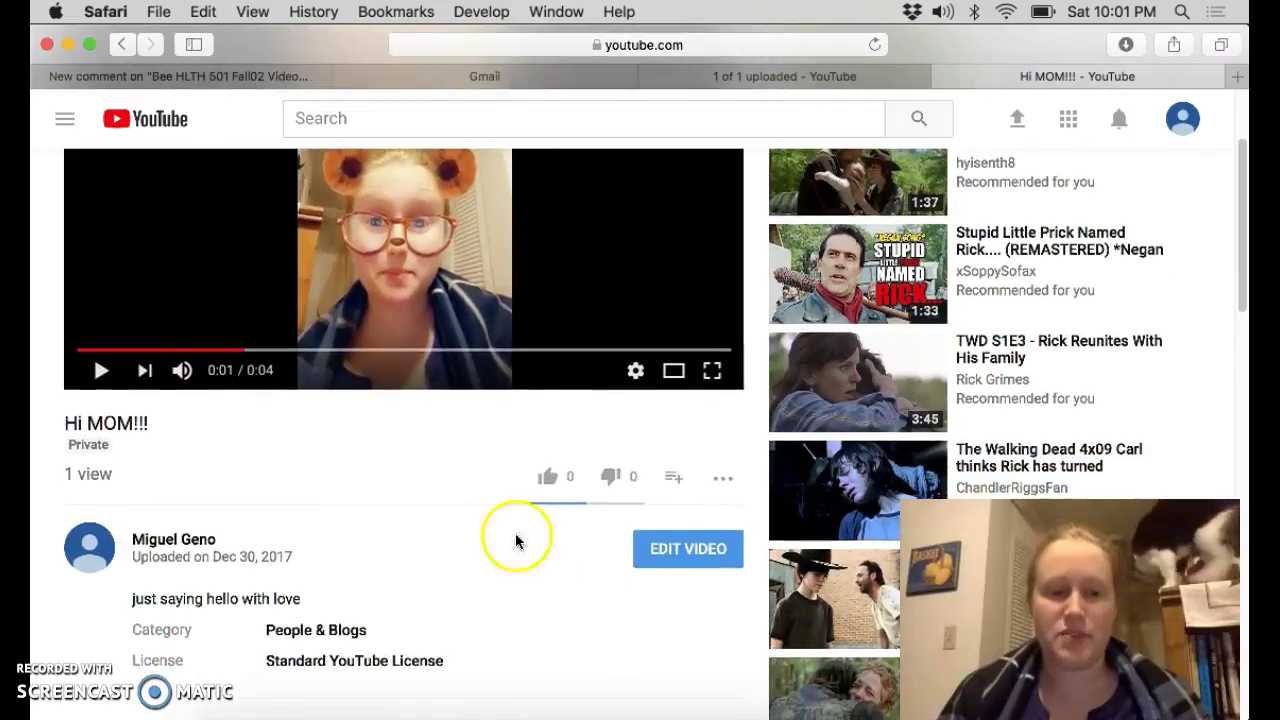
scroll(477, 514, "down", 2)
scroll(476, 516, "up", 5)
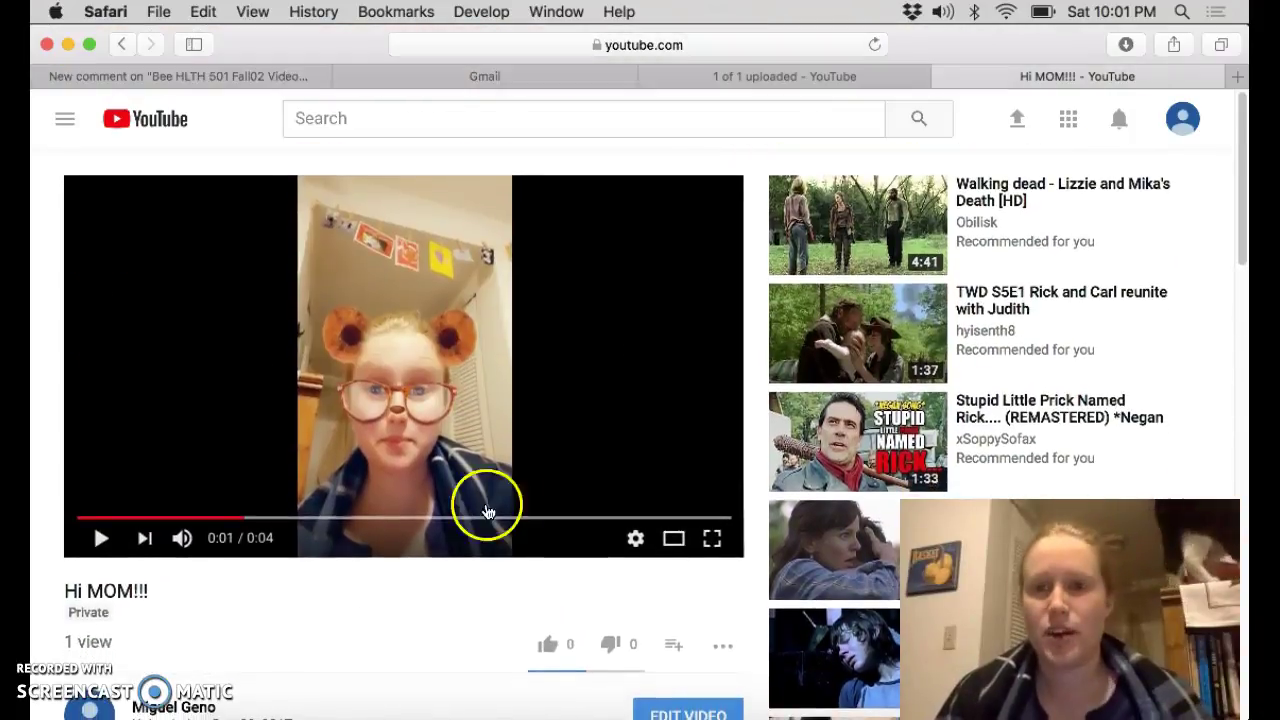
Step: Sign out of YouTube, then sign back in choosing the same account with its saved password
left_click(1190, 121)
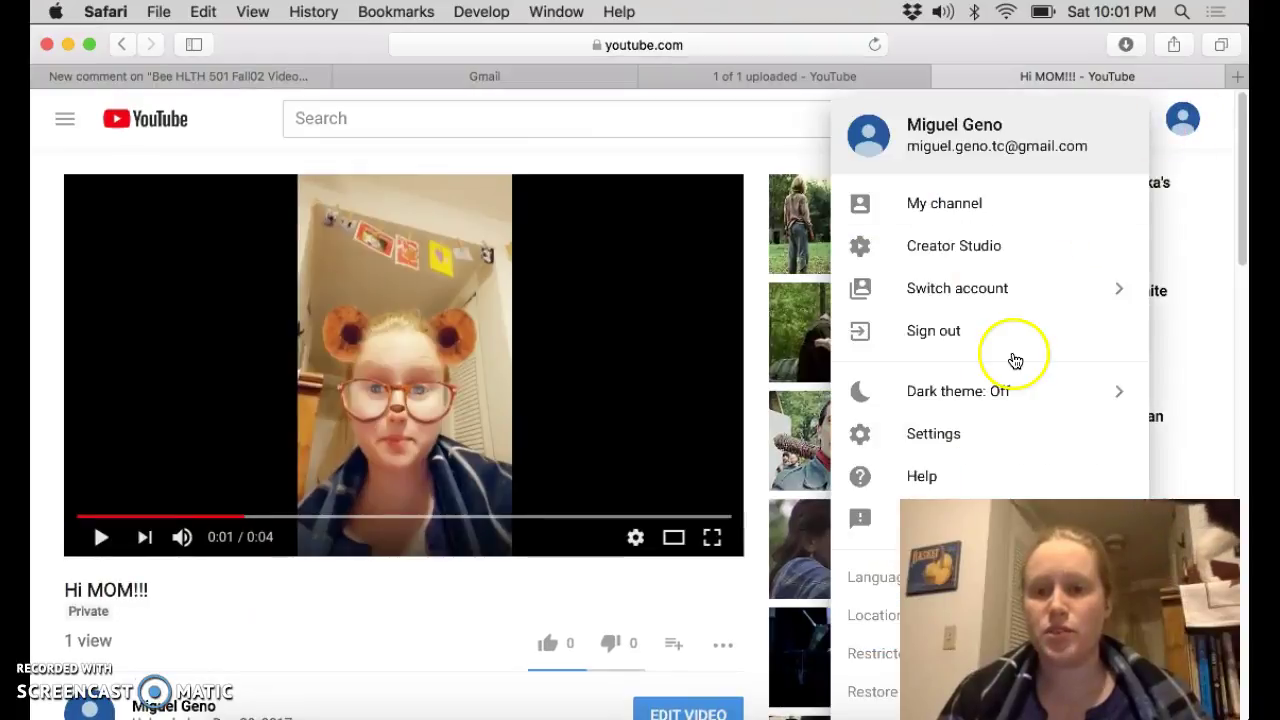
left_click(928, 331)
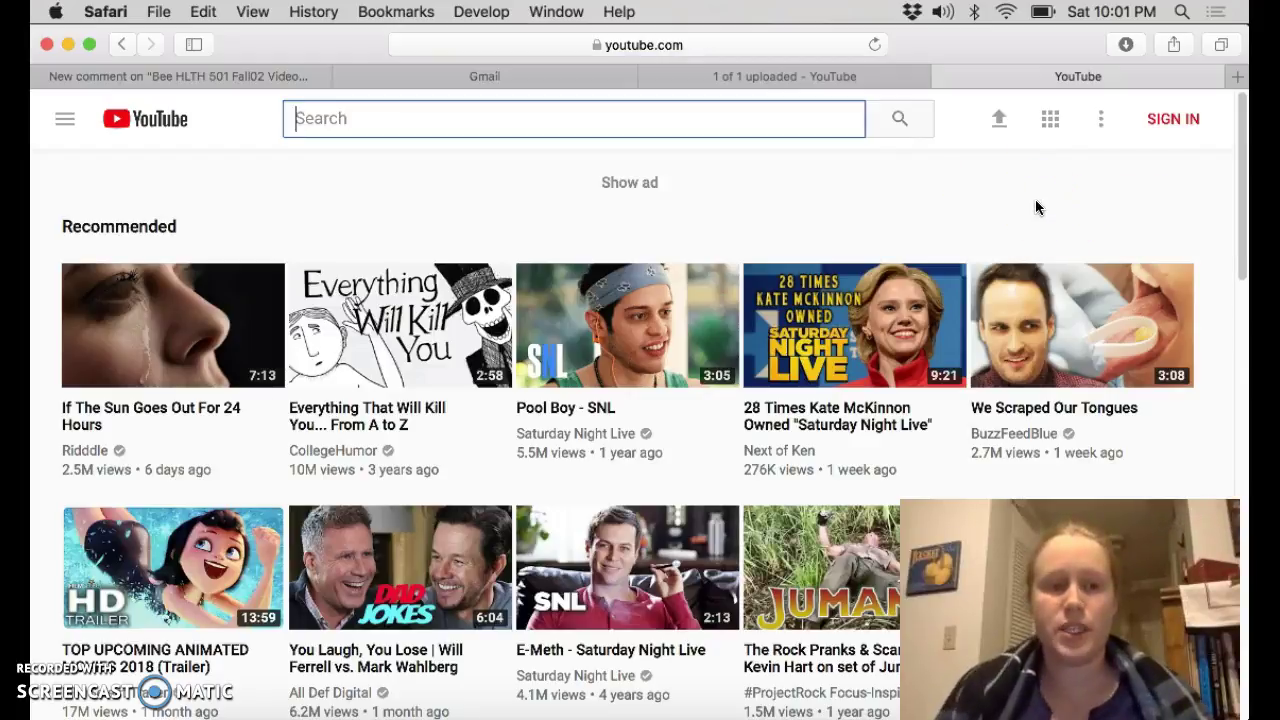
left_click(1186, 119)
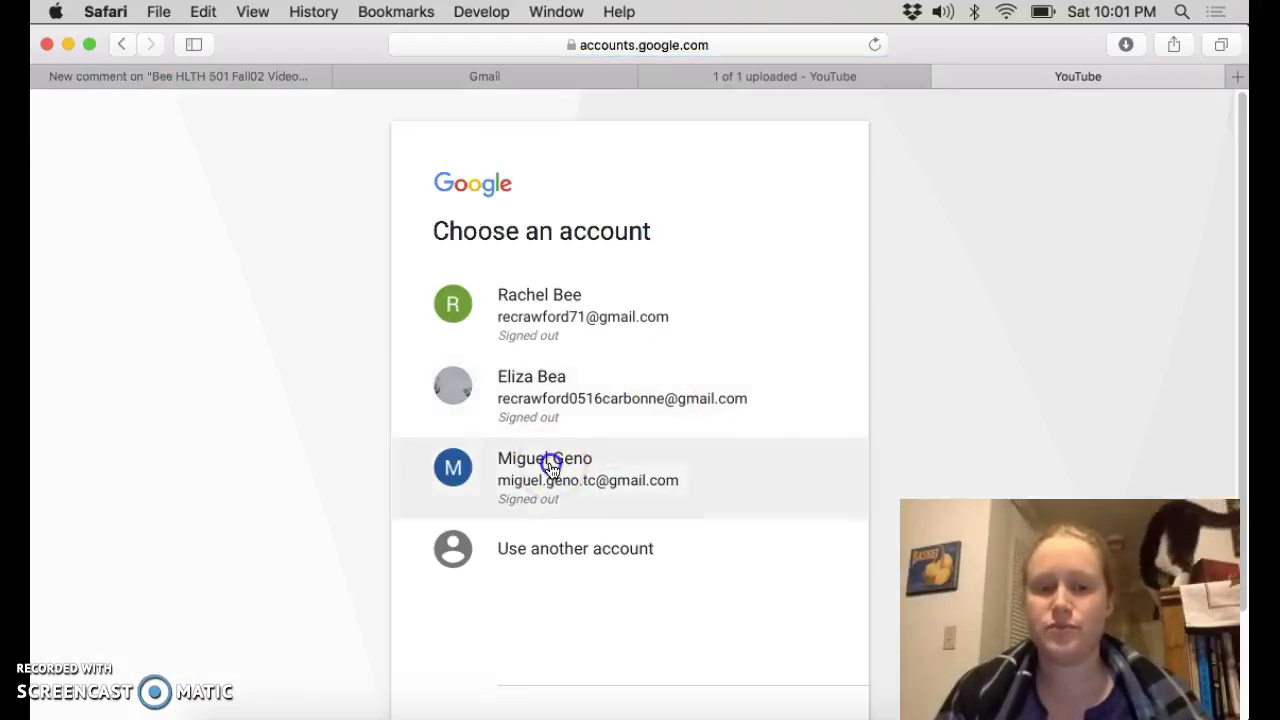
left_click(549, 463)
left_click(787, 450)
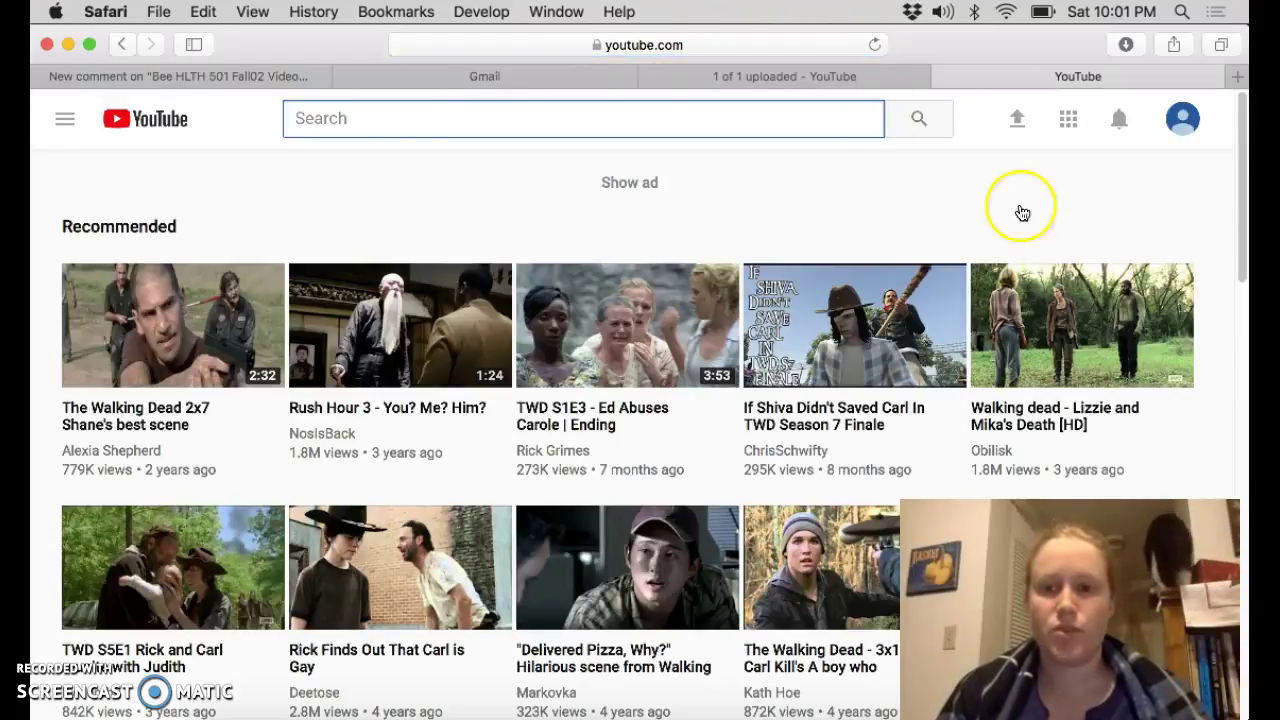
Step: Open the account's own channel page and confirm it has no content
left_click(1193, 120)
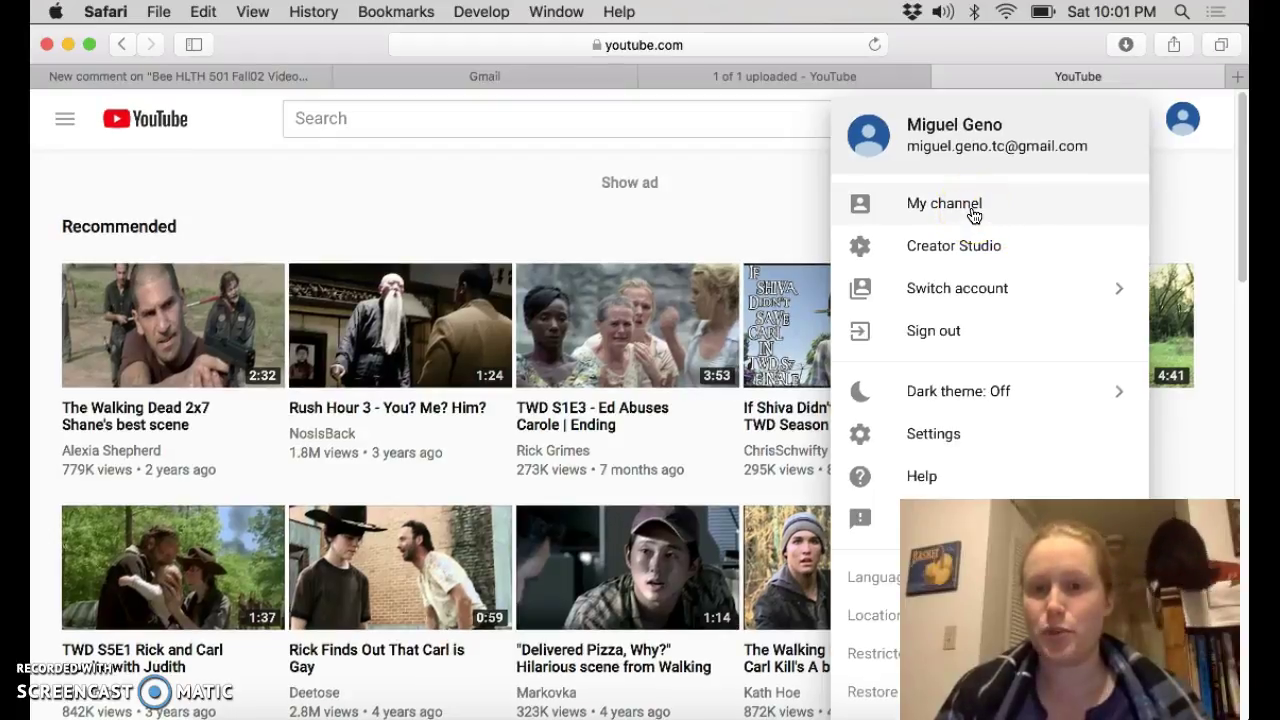
left_click(973, 210)
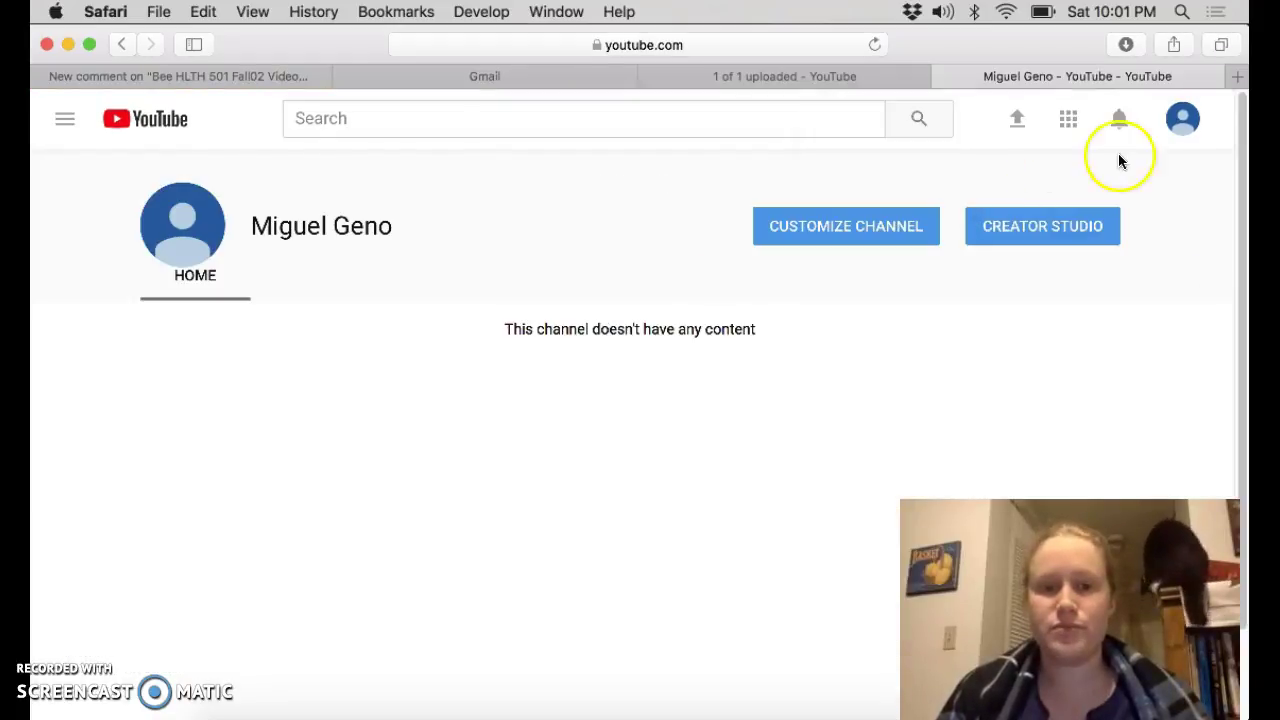
scroll(1176, 197, "down", 1)
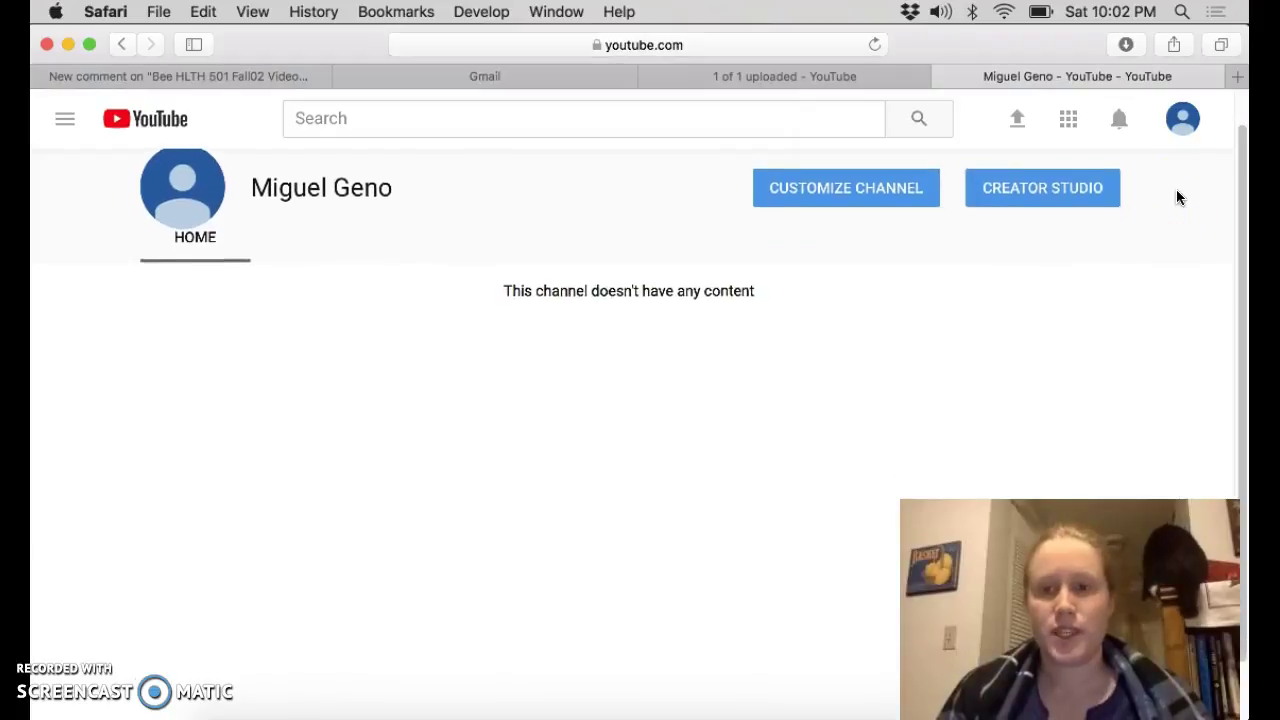
scroll(1176, 197, "up", 1)
scroll(200, 470, "down", 2)
scroll(200, 420, "up", 2)
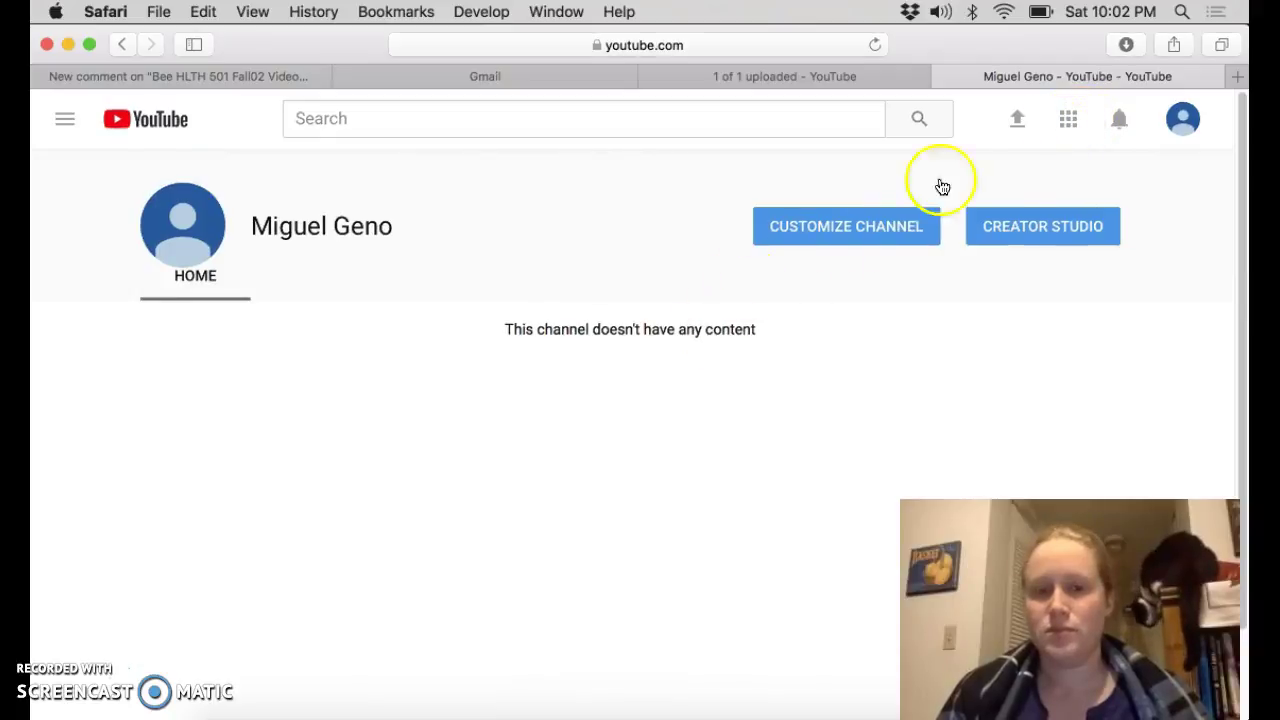
Step: Open the watch history listing Hi MOM!!!, then bring up the account options
left_click(65, 118)
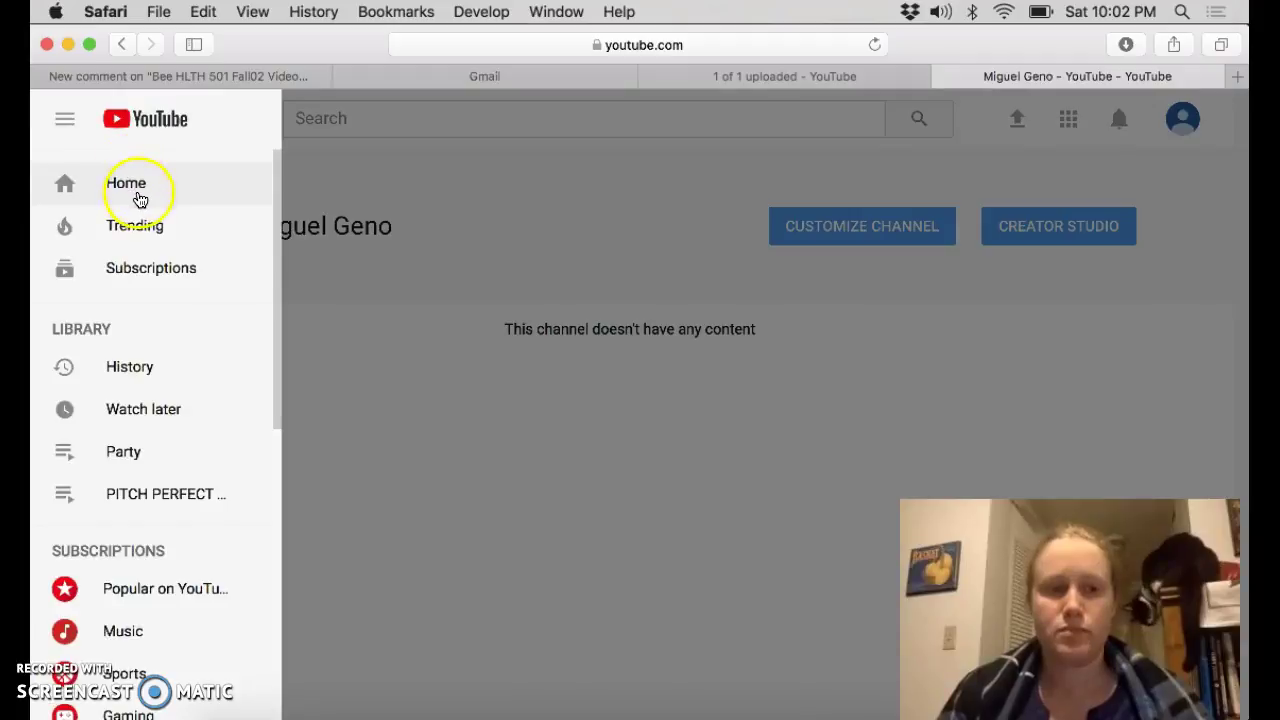
left_click(126, 373)
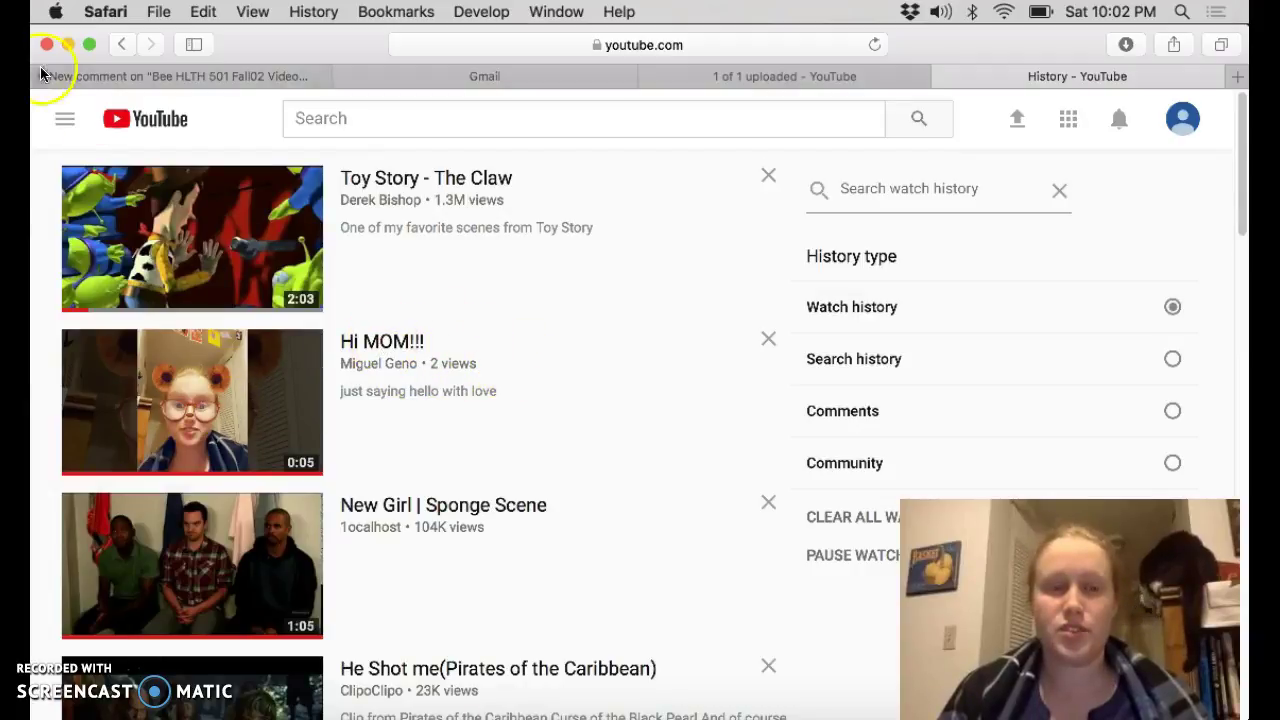
left_click(64, 120)
left_click(477, 320)
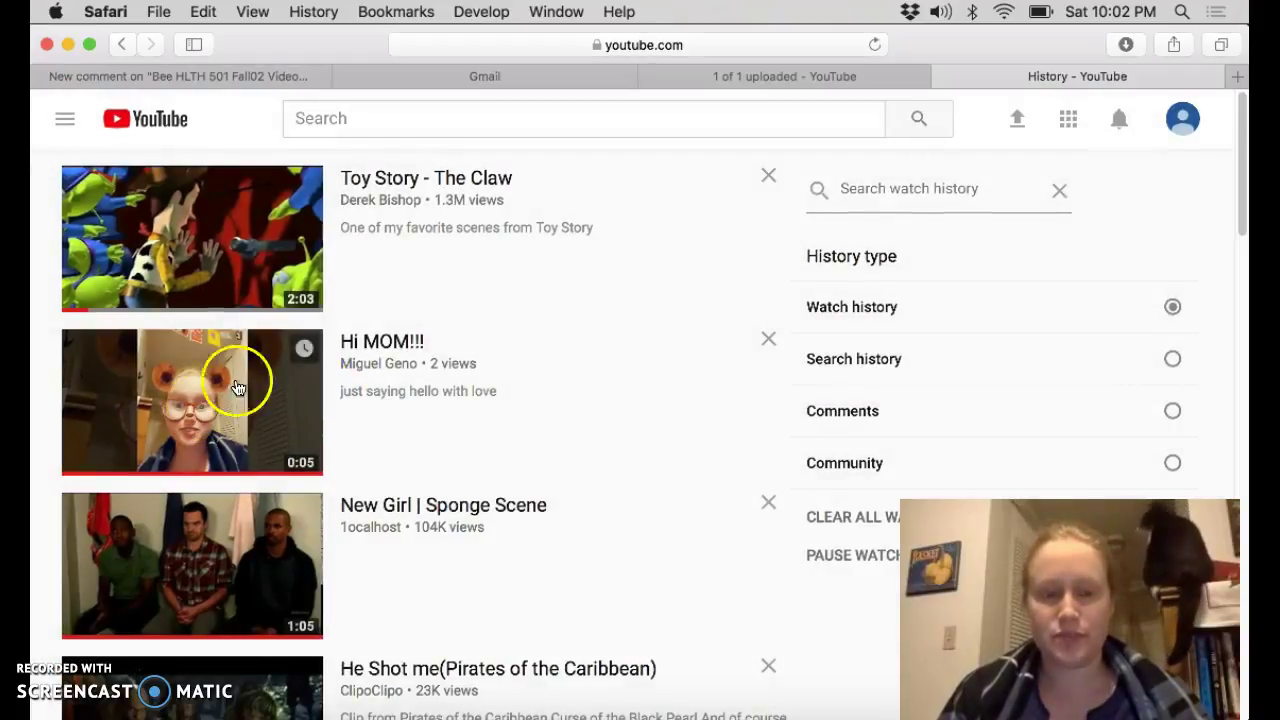
left_click(1184, 124)
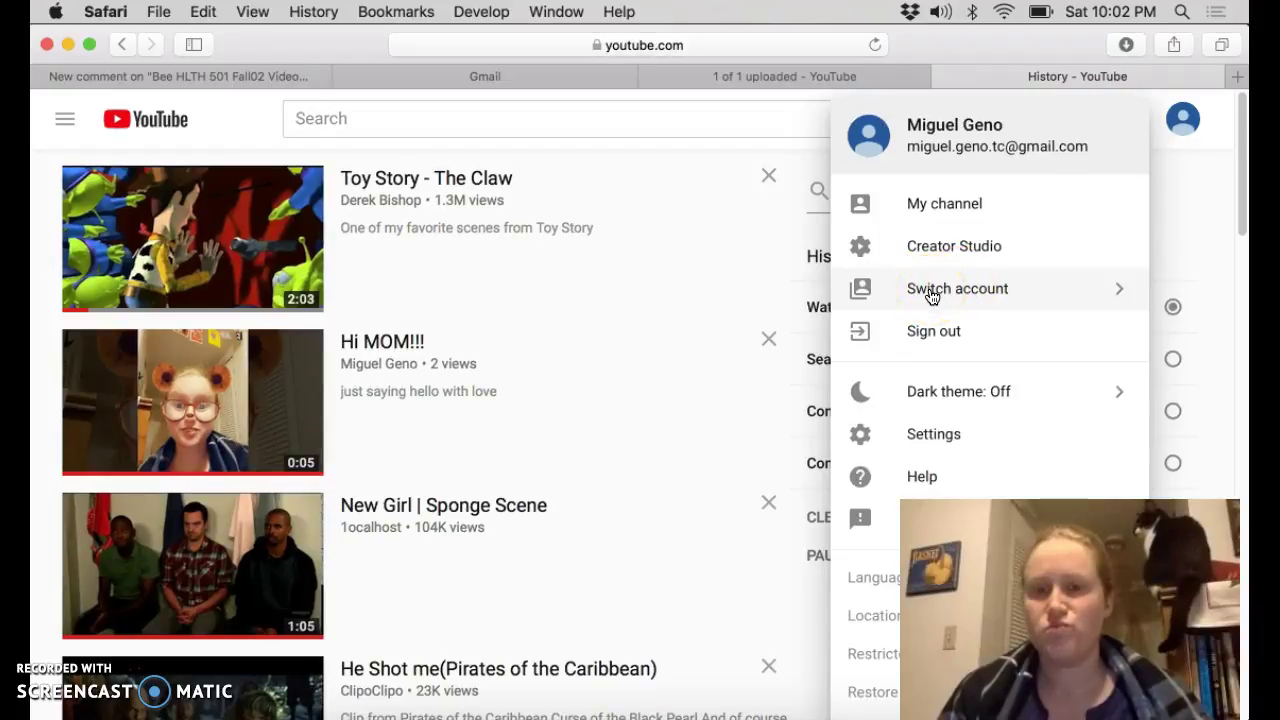
Step: Sign out via Switch account, then sign in with a different Google account
left_click(987, 291)
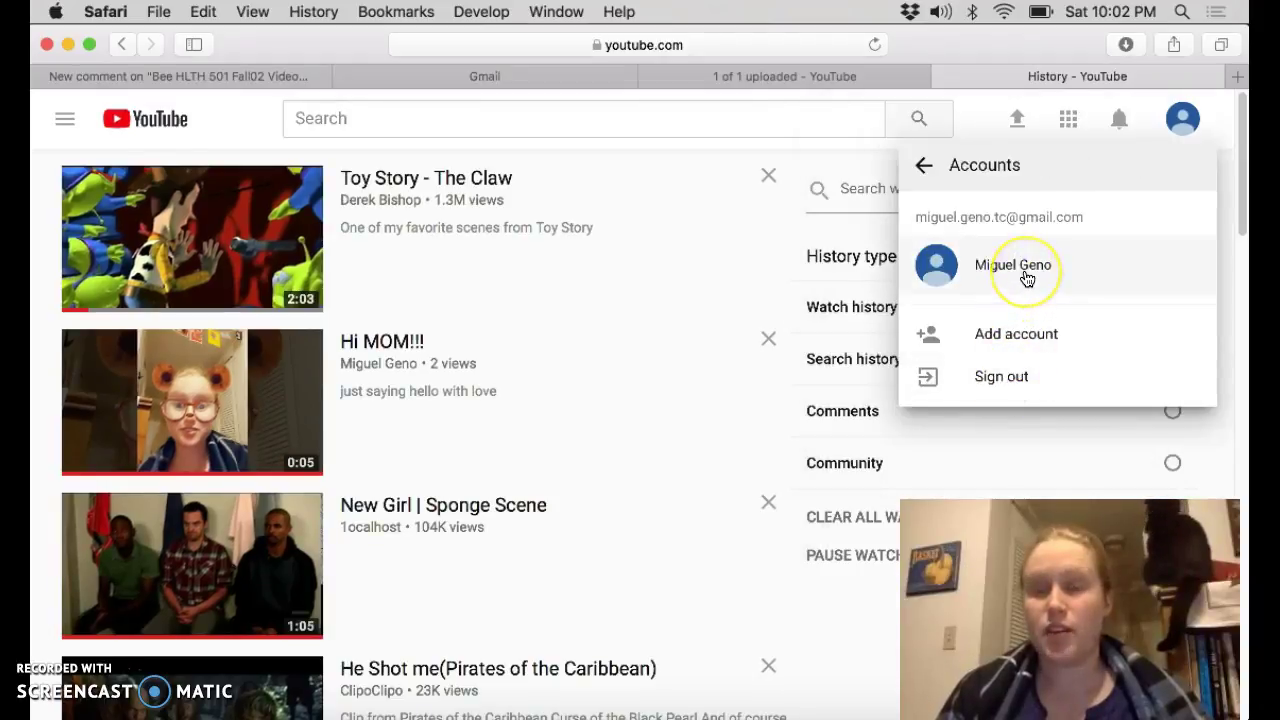
left_click(1024, 366)
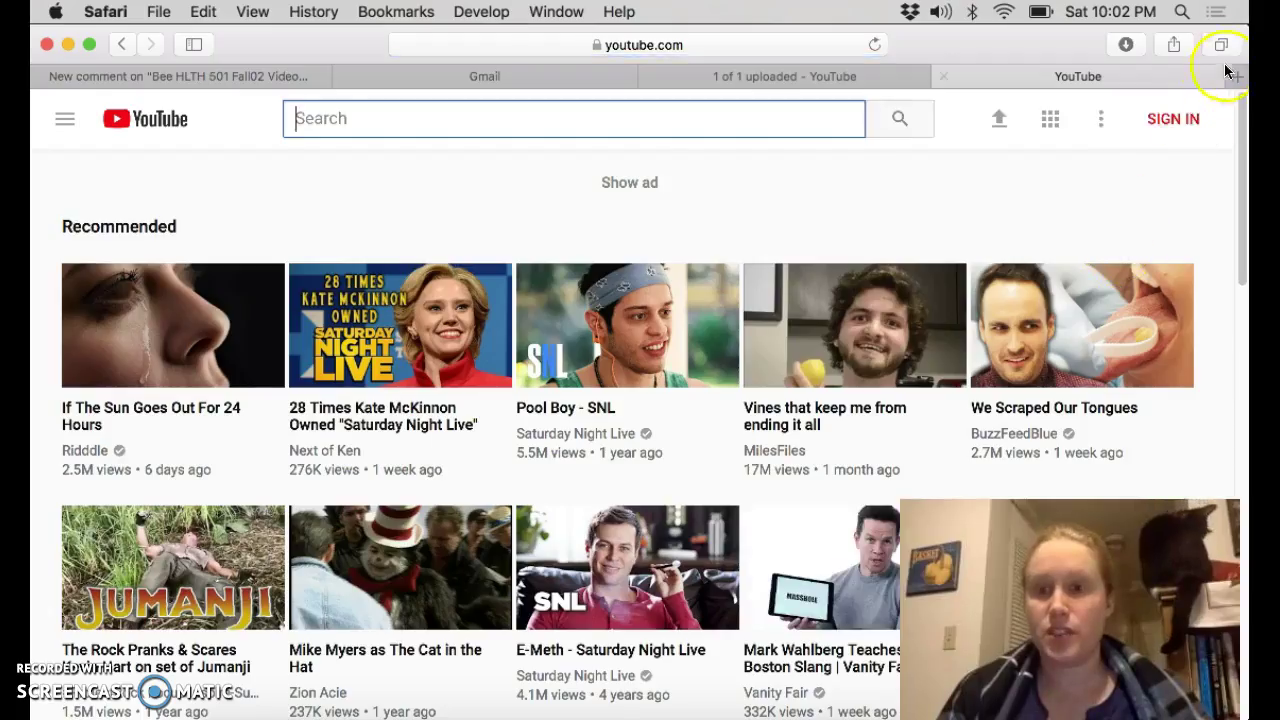
left_click(1164, 137)
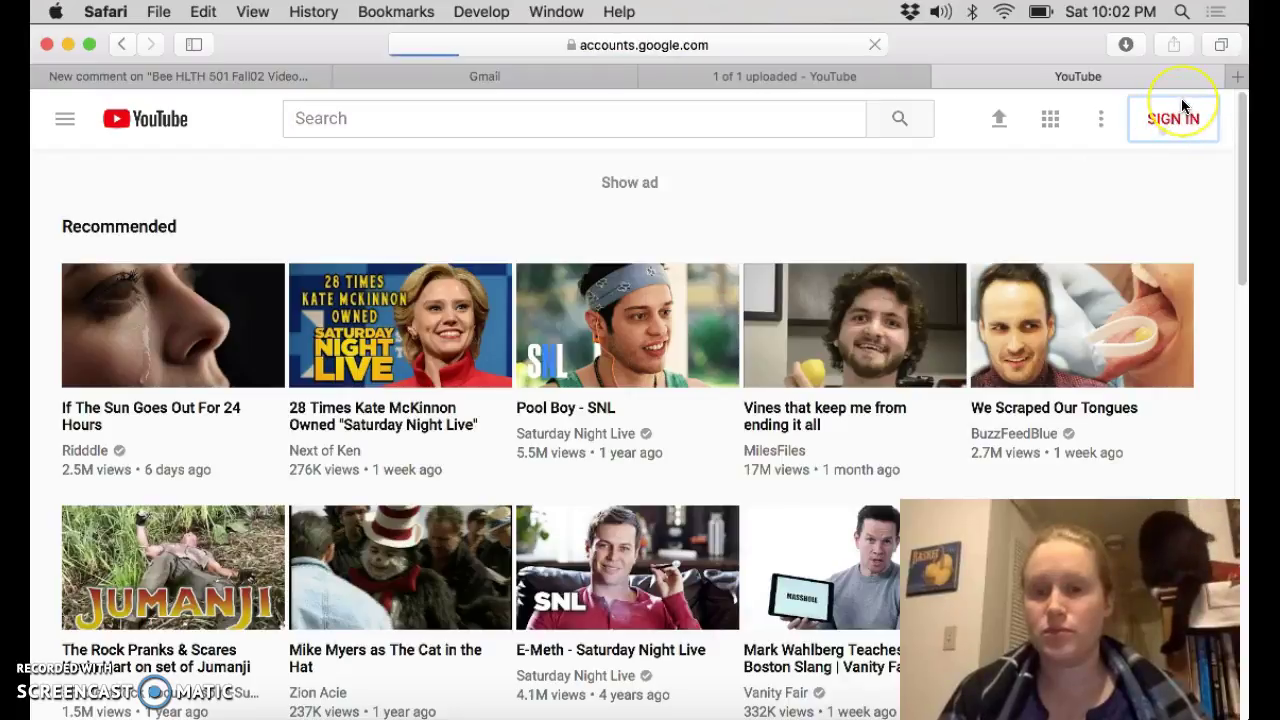
scroll(740, 390, "down", 1)
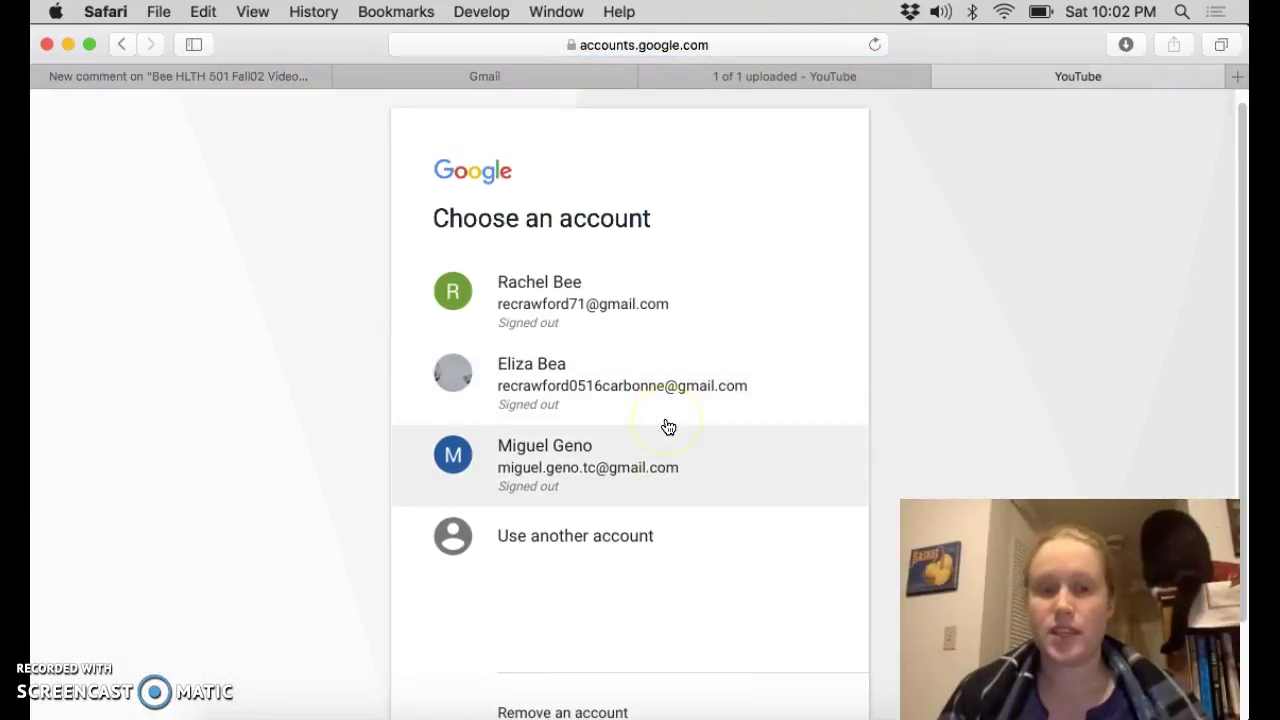
left_click(565, 360)
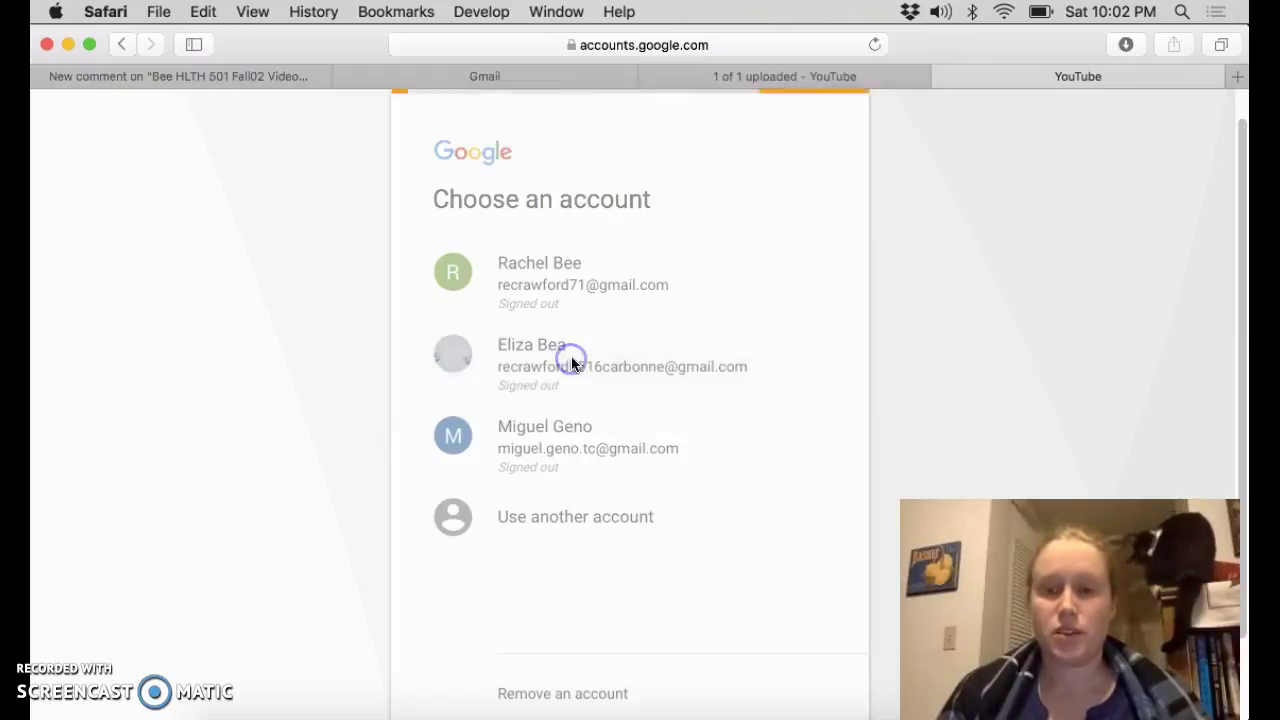
left_click(786, 435)
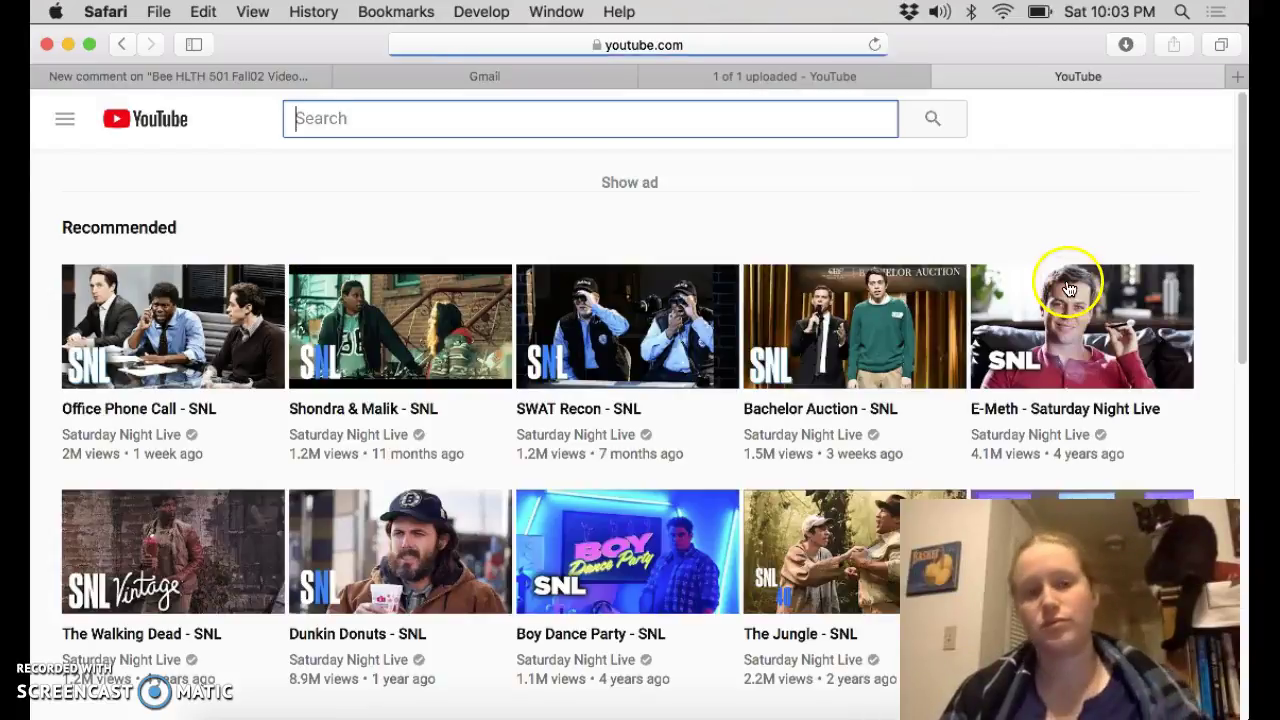
Step: Open My channel and browse its five uploaded videos and one created playlist
left_click(1182, 122)
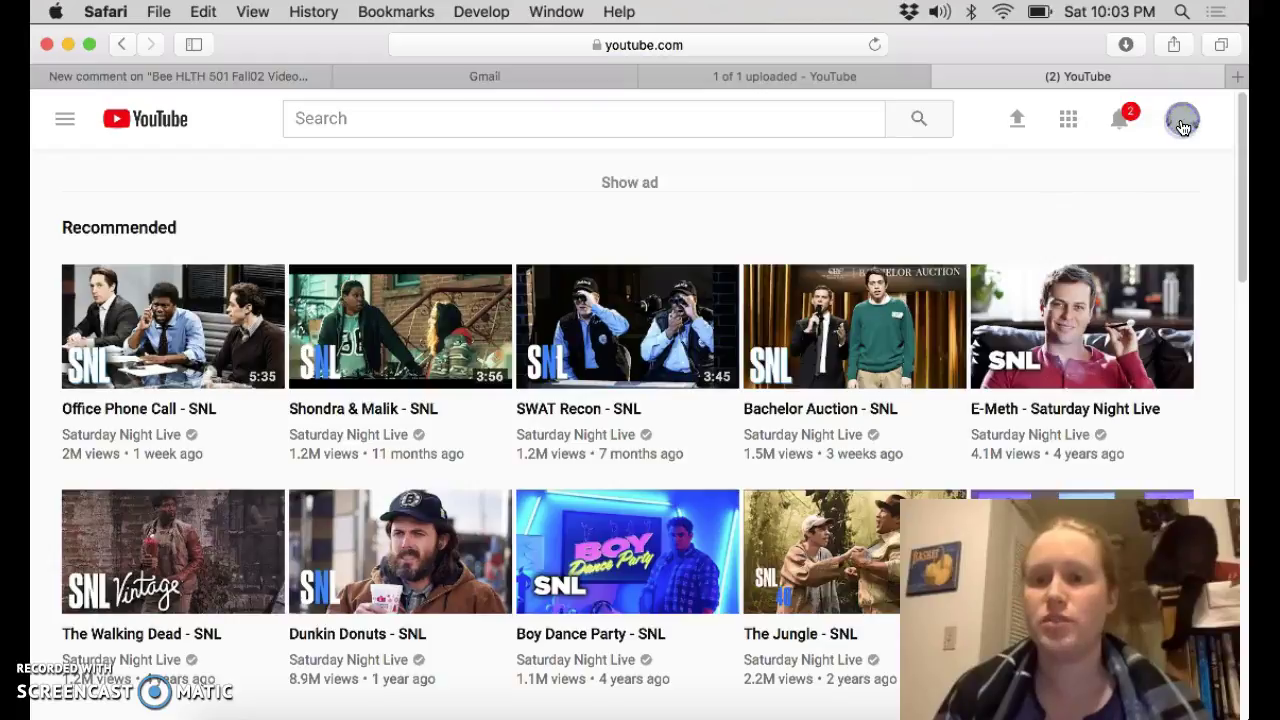
left_click(993, 206)
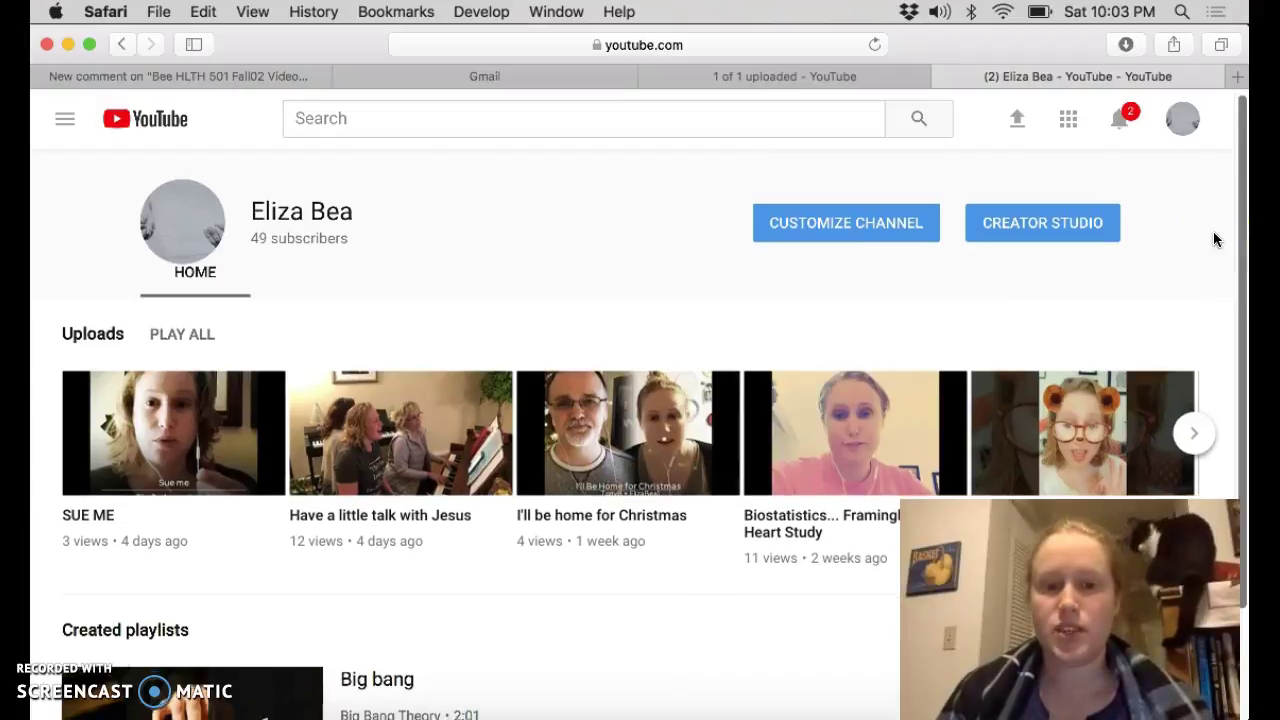
scroll(1215, 238, "down", 3)
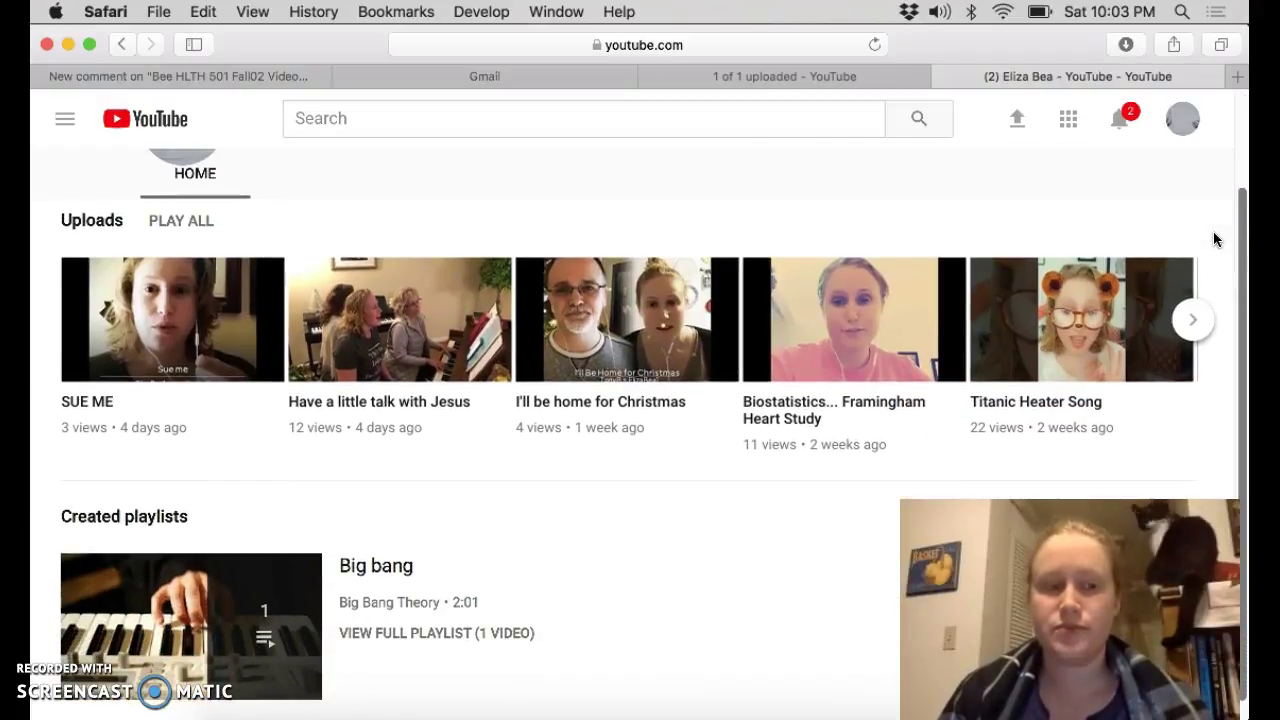
scroll(1213, 238, "up", 2)
left_click(549, 433)
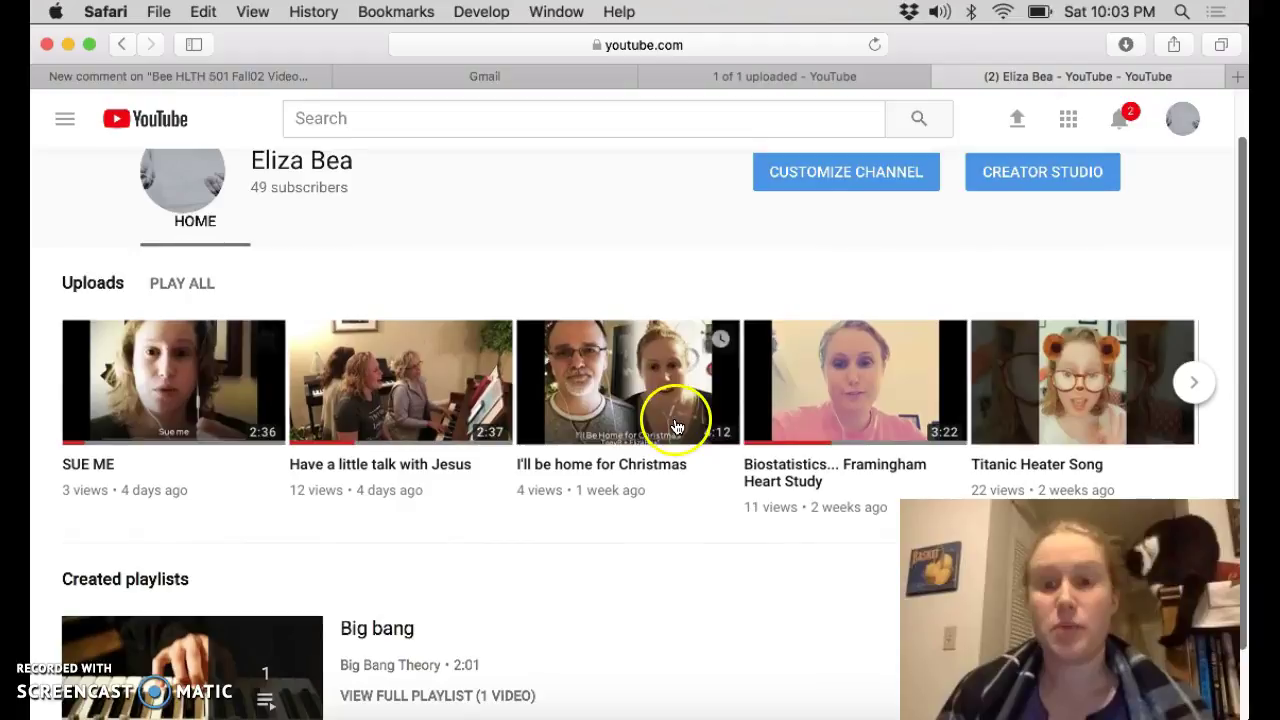
scroll(834, 503, "down", 1)
scroll(837, 500, "down", 2)
left_click(753, 583)
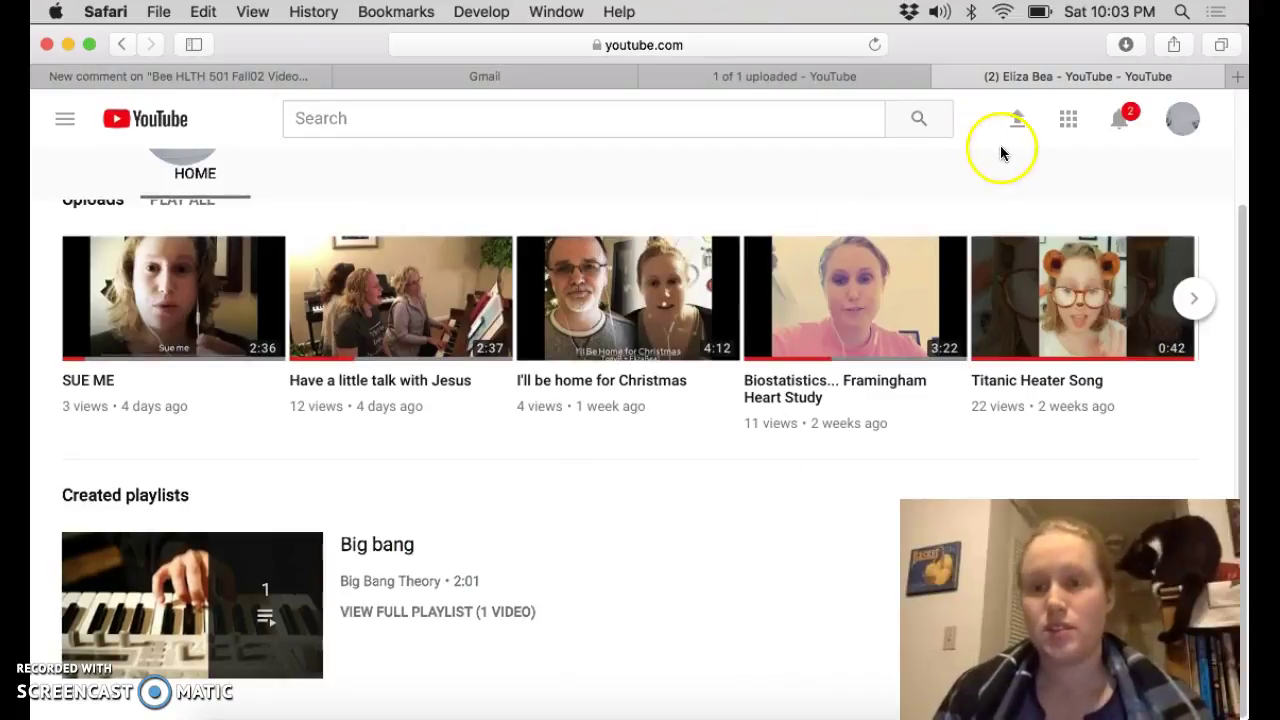
Step: Sign in to Gmail with the second saved account
left_click(512, 76)
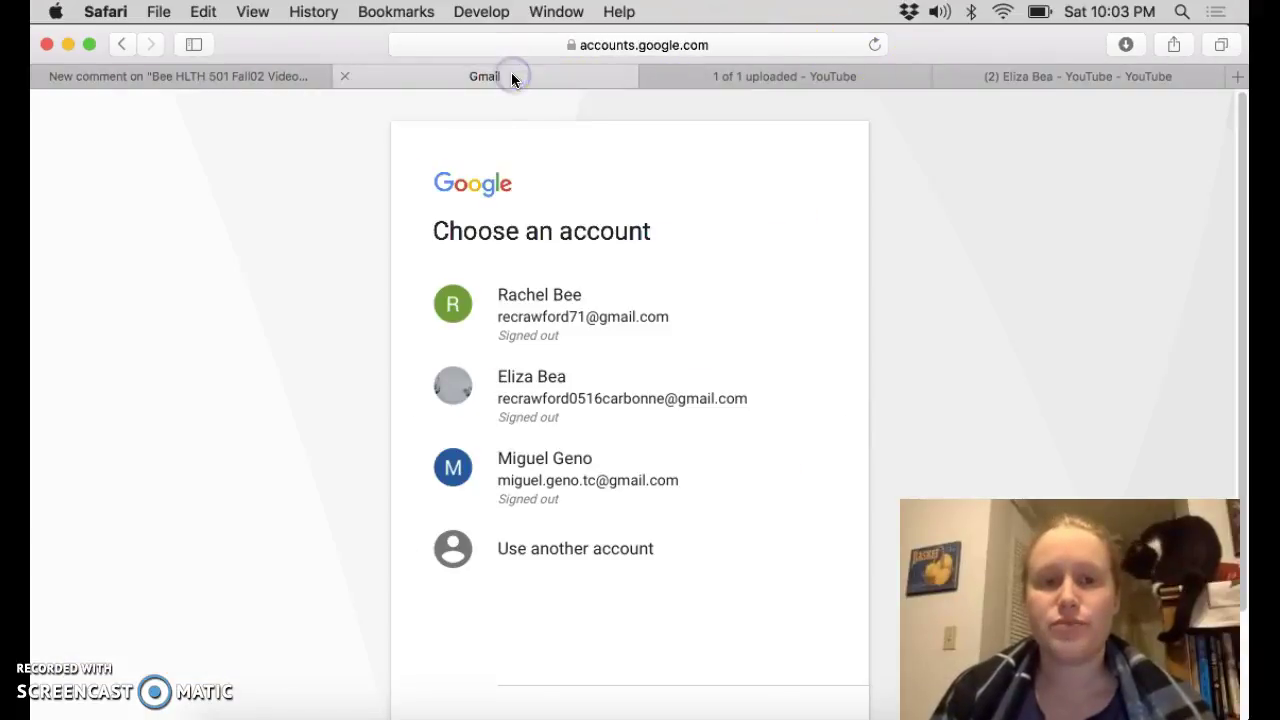
left_click(565, 487)
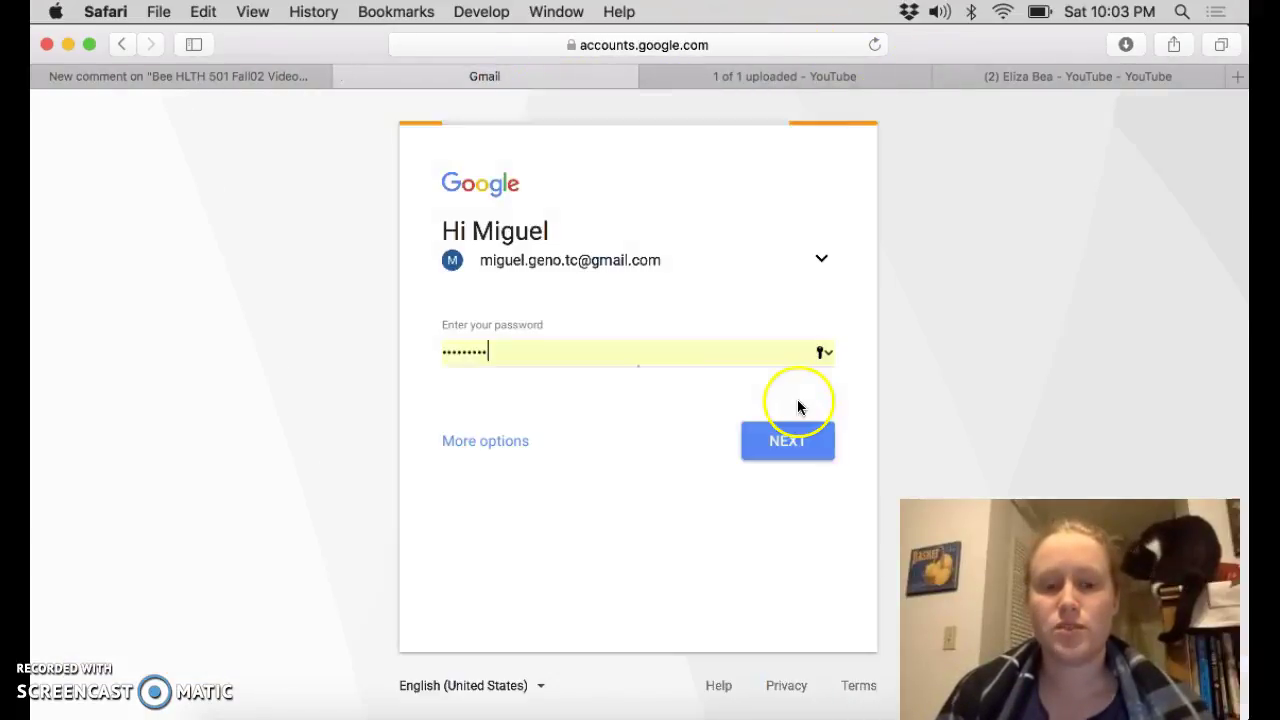
left_click(768, 441)
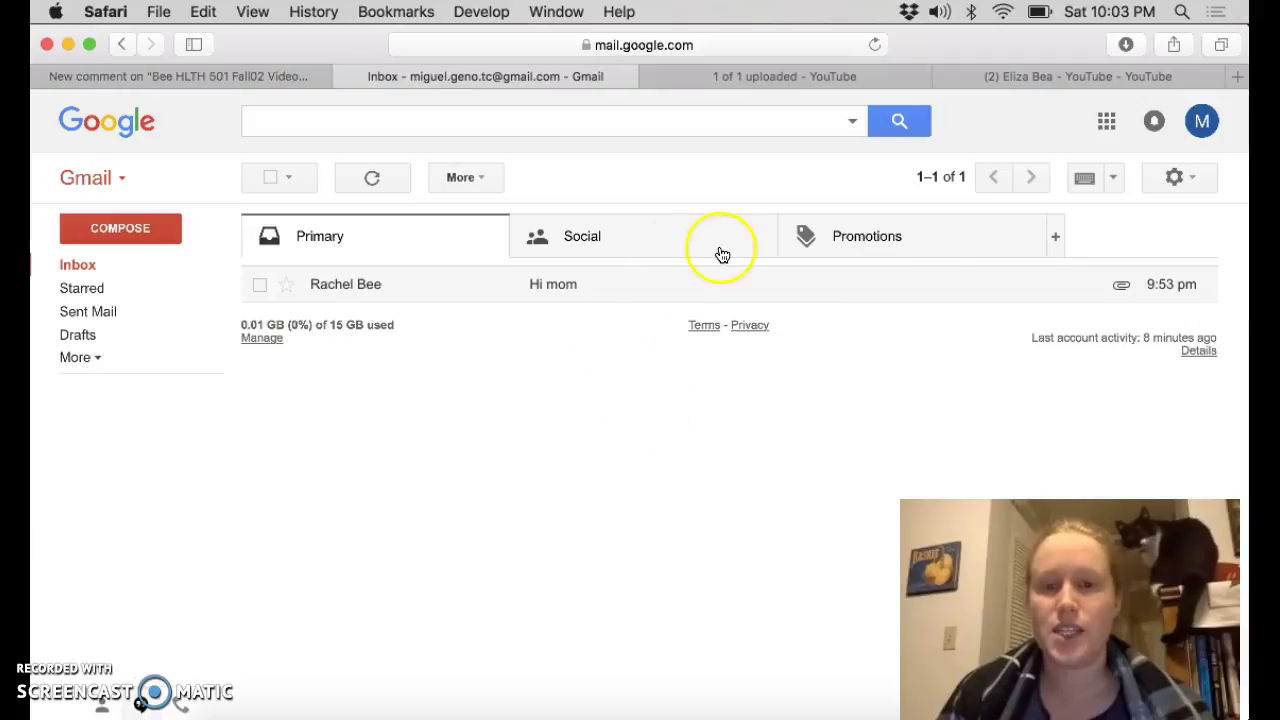
Step: Check the Primary, Social and Promotions inbox categories, then return to the comment notification email
left_click(722, 255)
left_click(850, 249)
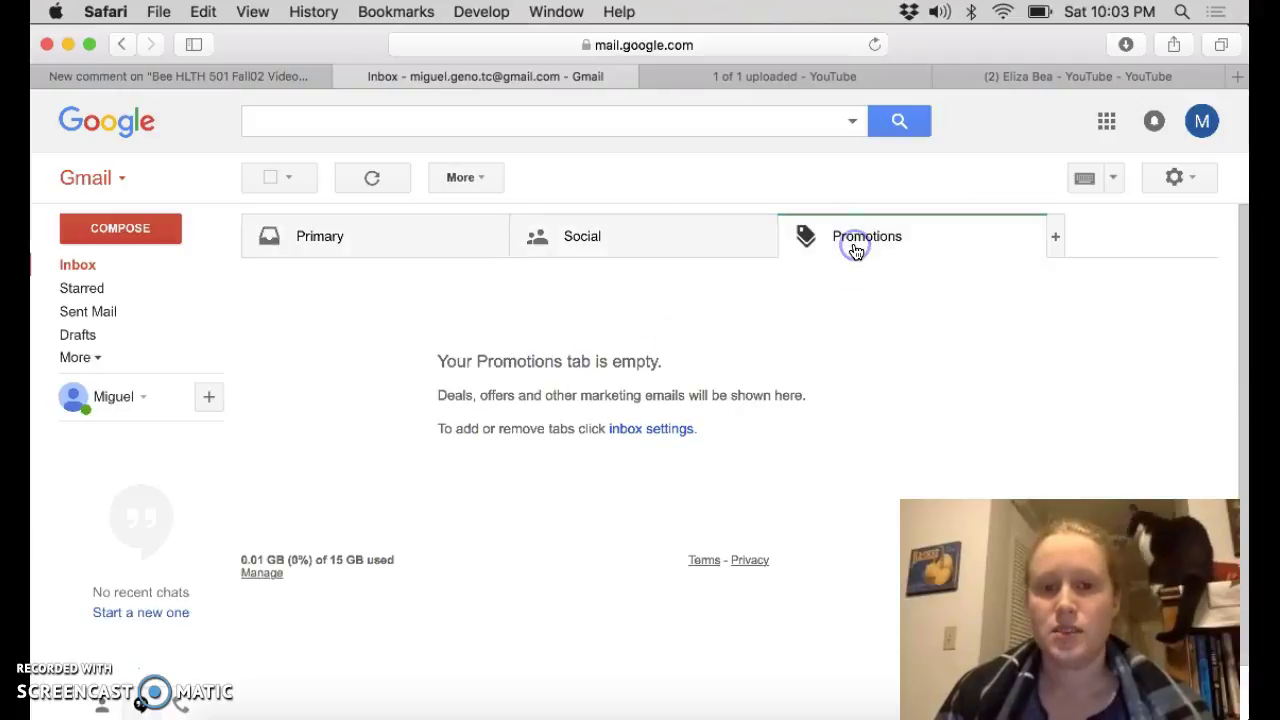
left_click(428, 251)
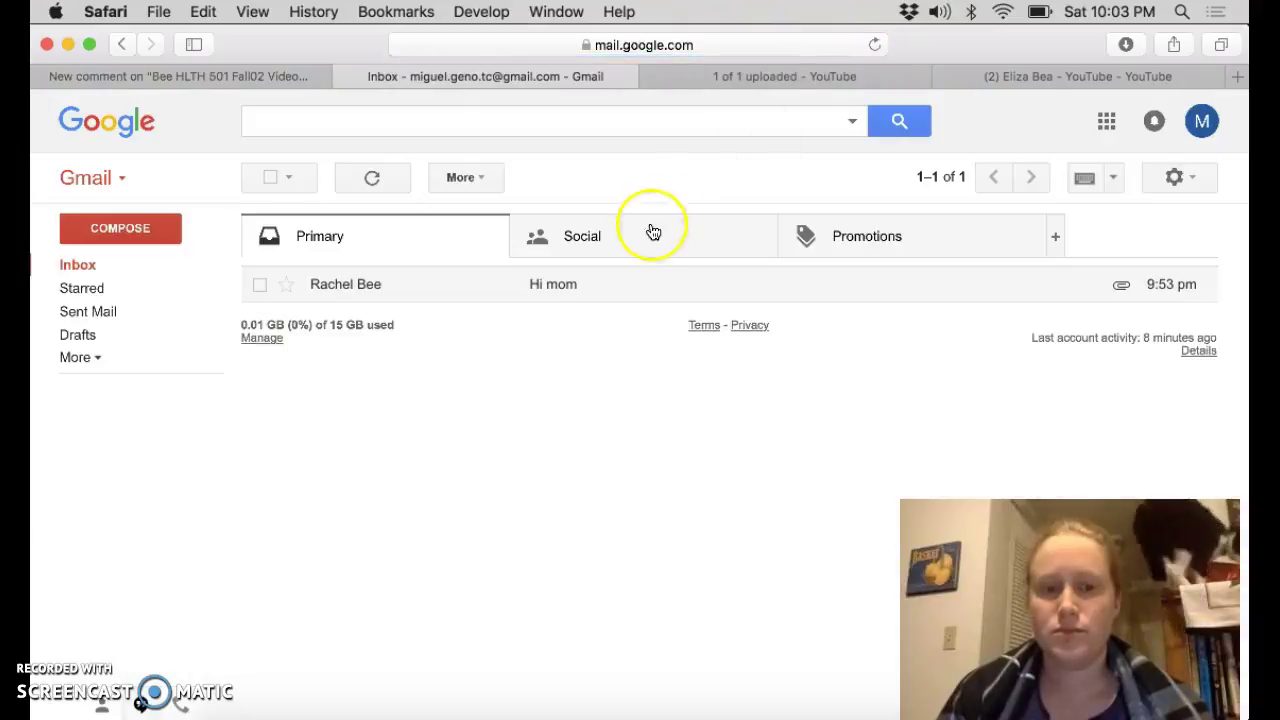
left_click(641, 238)
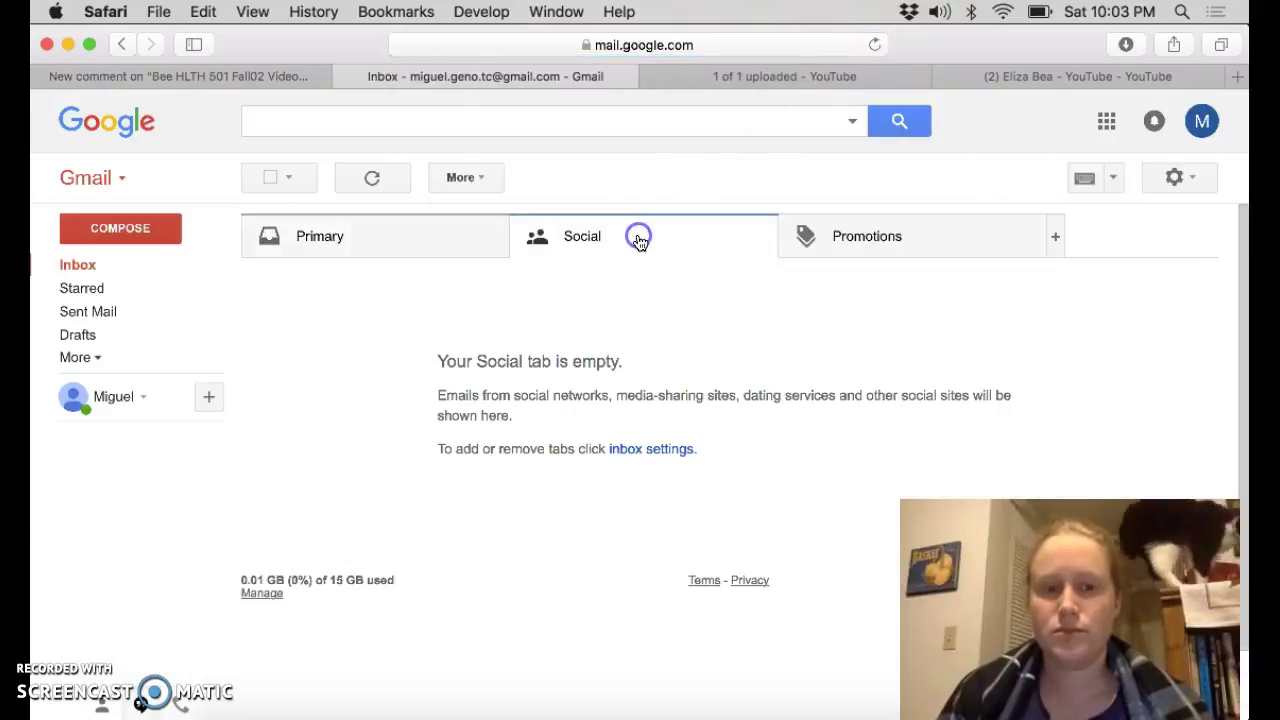
left_click(890, 237)
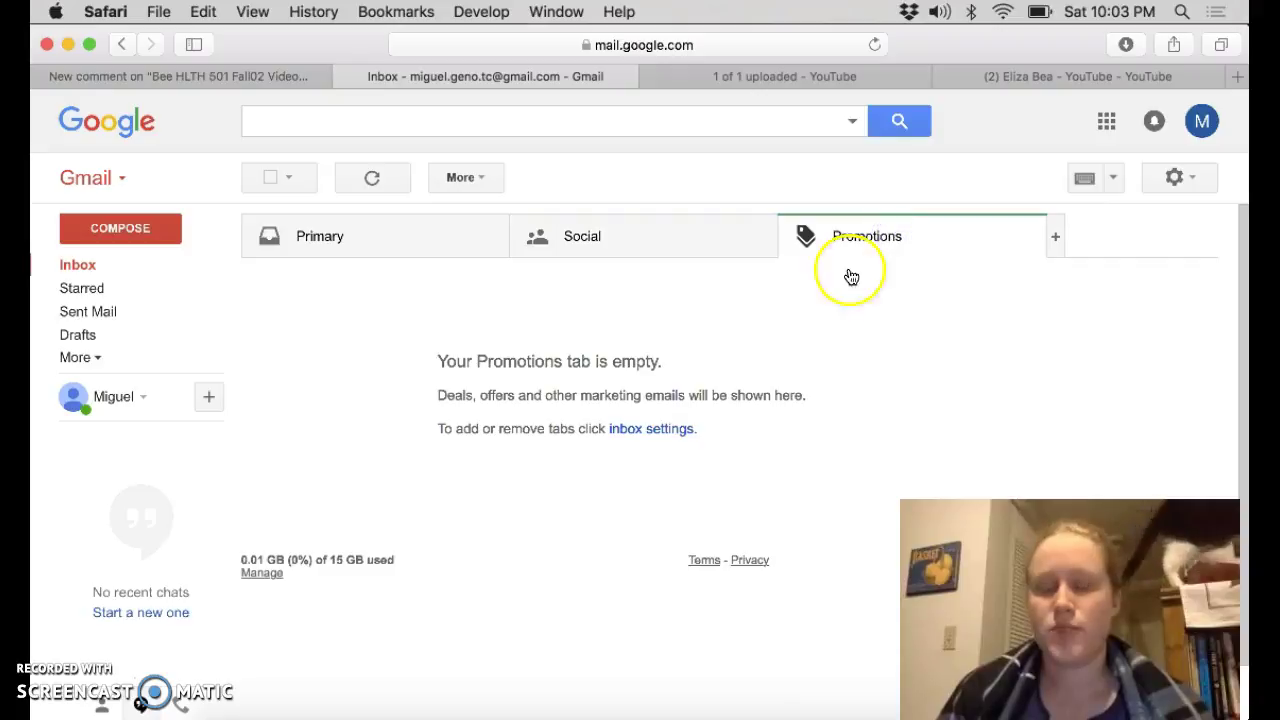
left_click(338, 70)
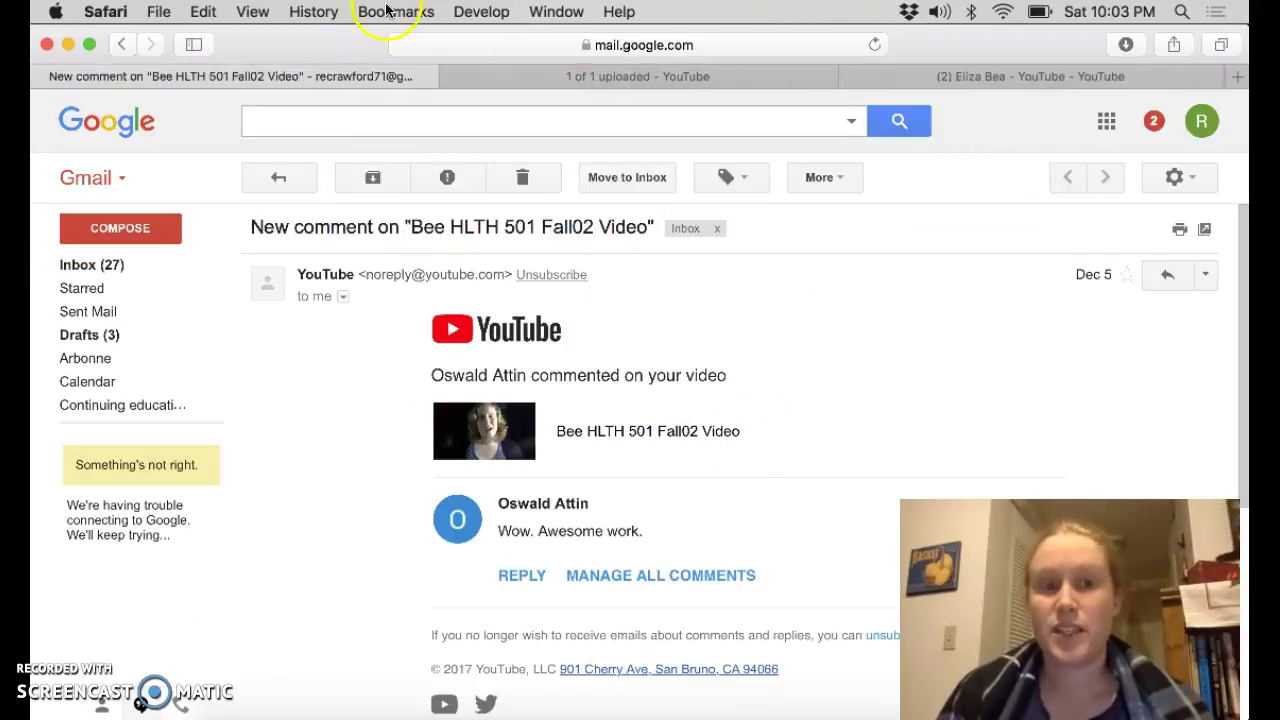
Step: Close the Gmail and channel tabs, leaving only the 'Hi MOM!!!' upload confirmation tab
left_click(35, 77)
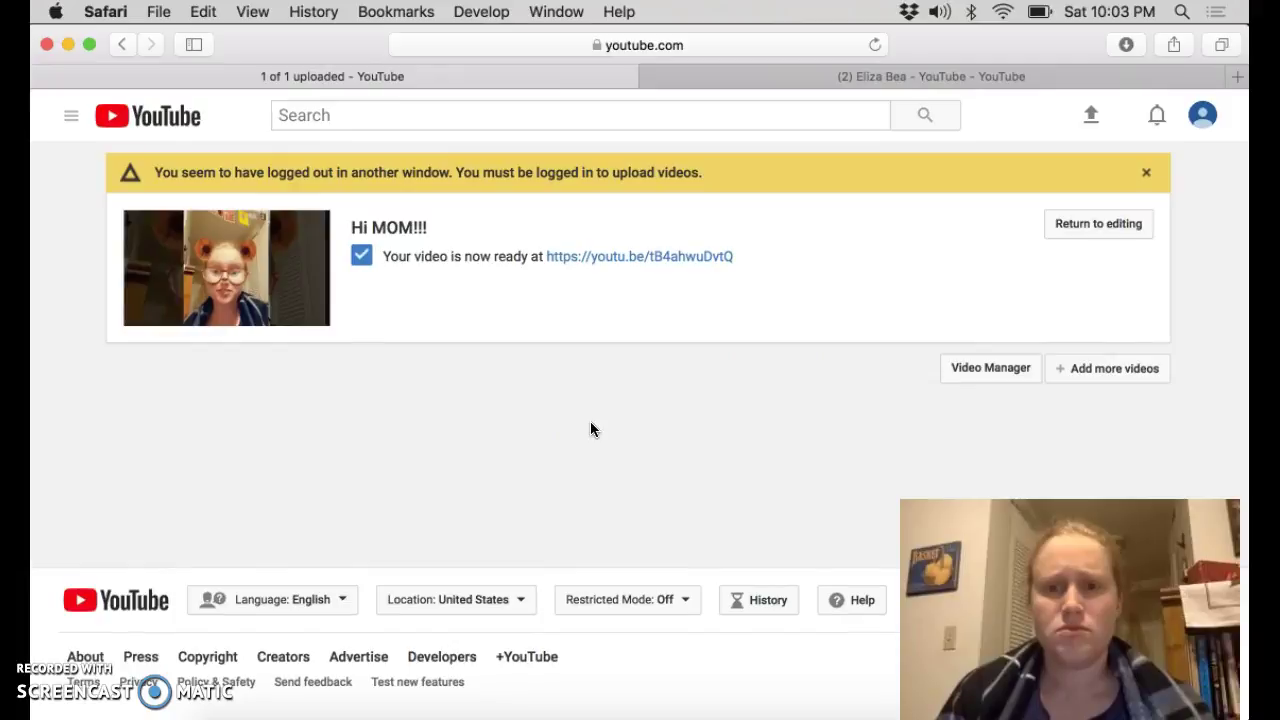
left_click(45, 48)
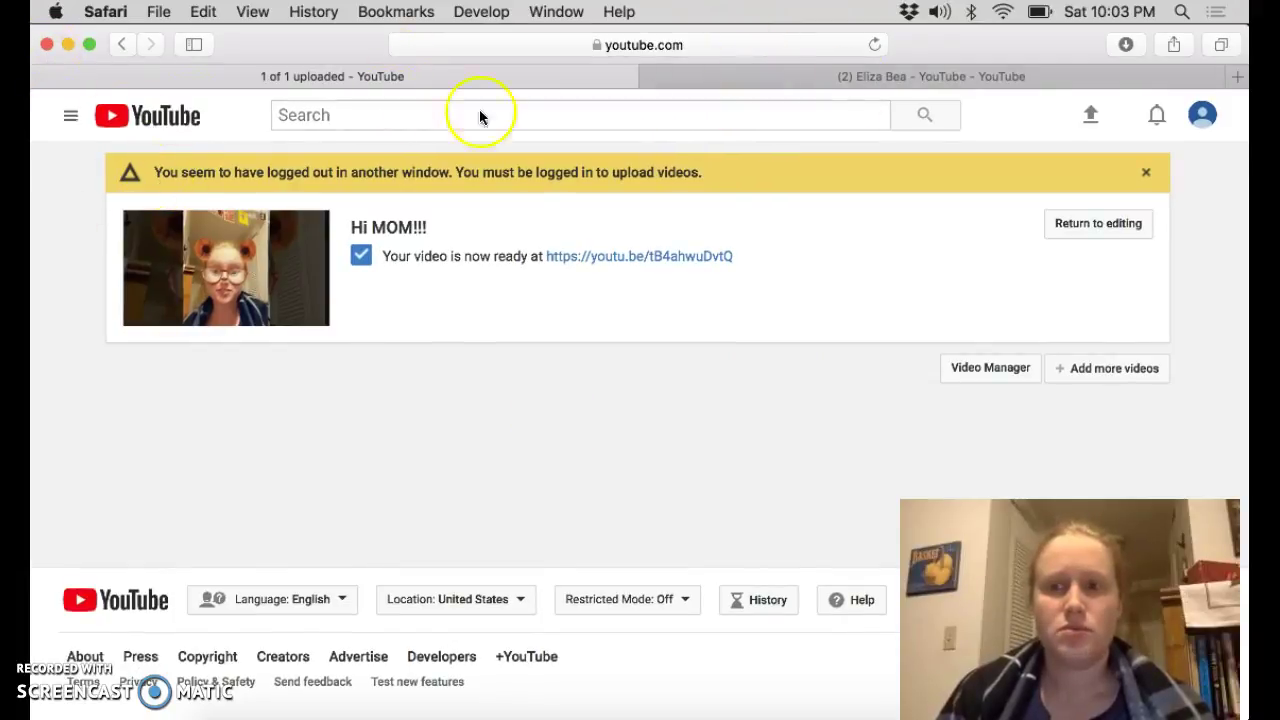
left_click(895, 76)
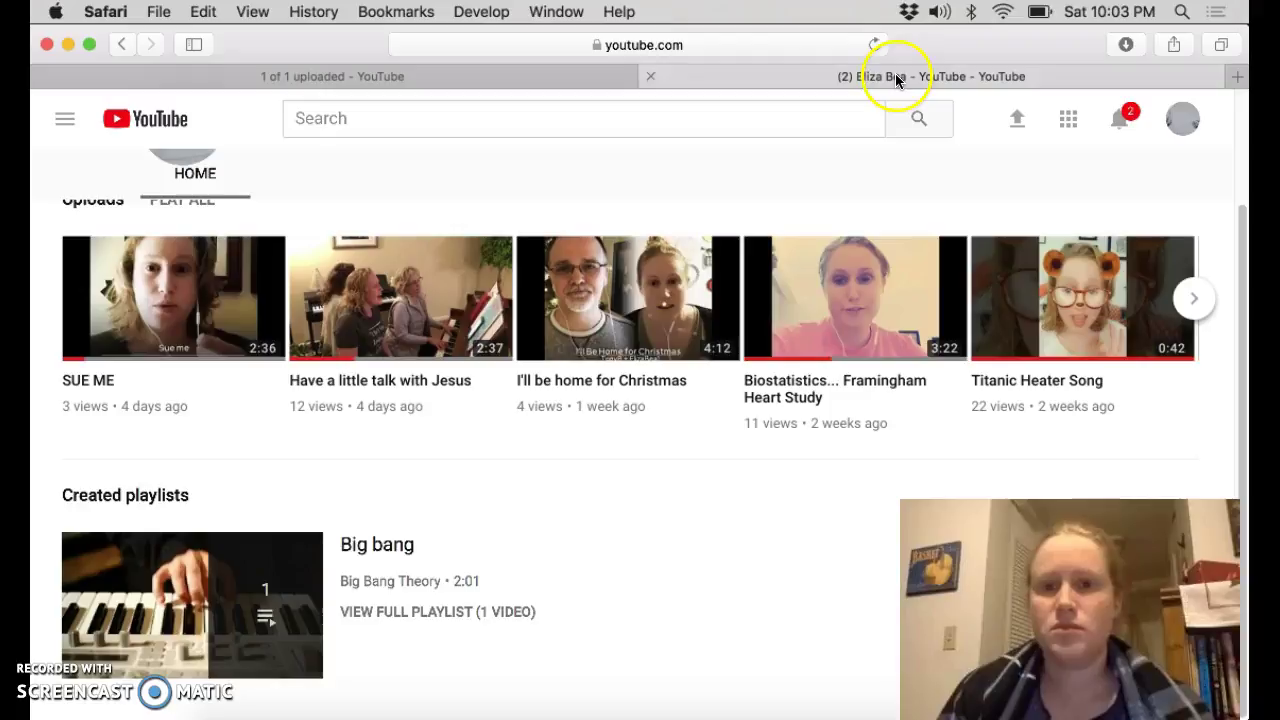
left_click(649, 75)
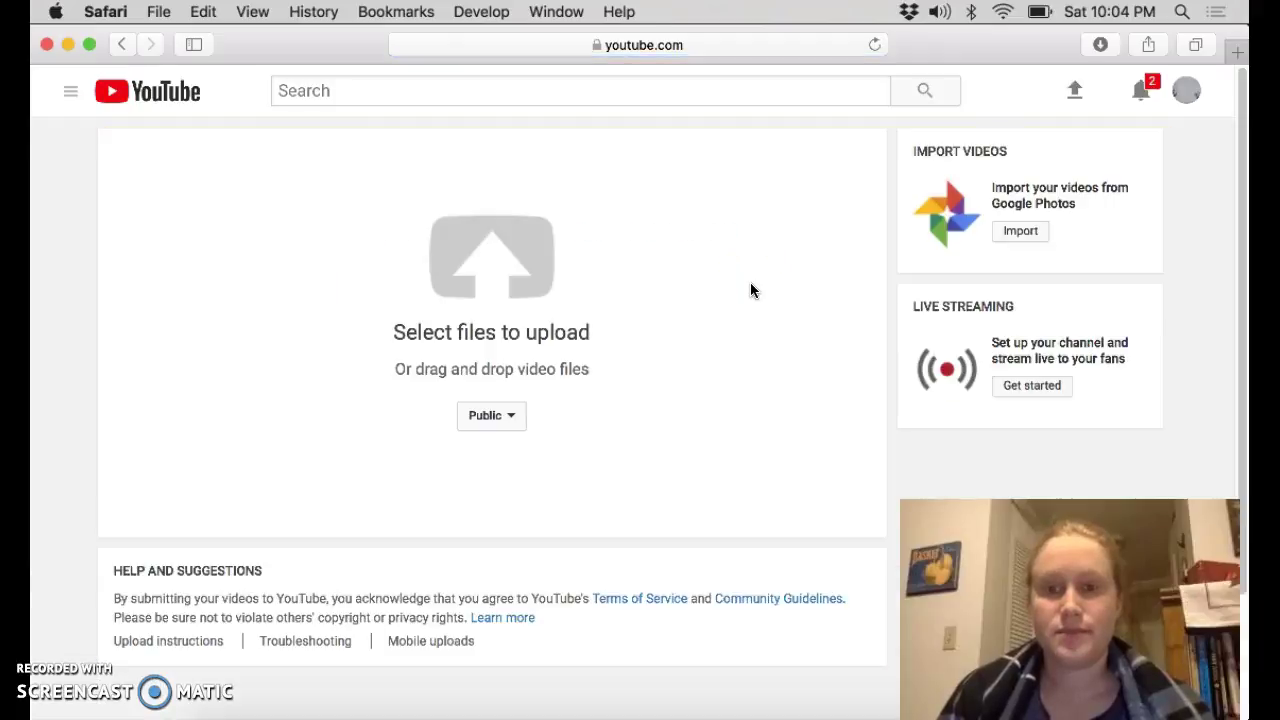
Step: Switch to the other signed-in account and open its My channel page
left_click(1197, 50)
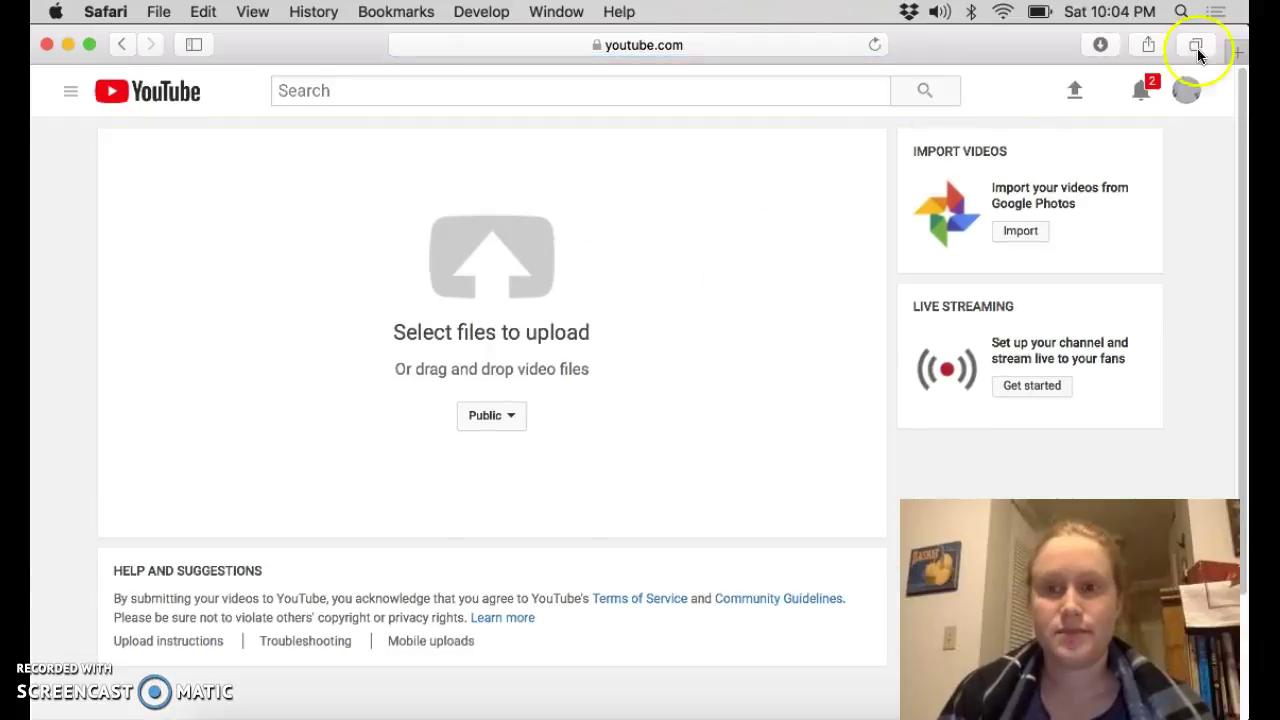
left_click(1187, 100)
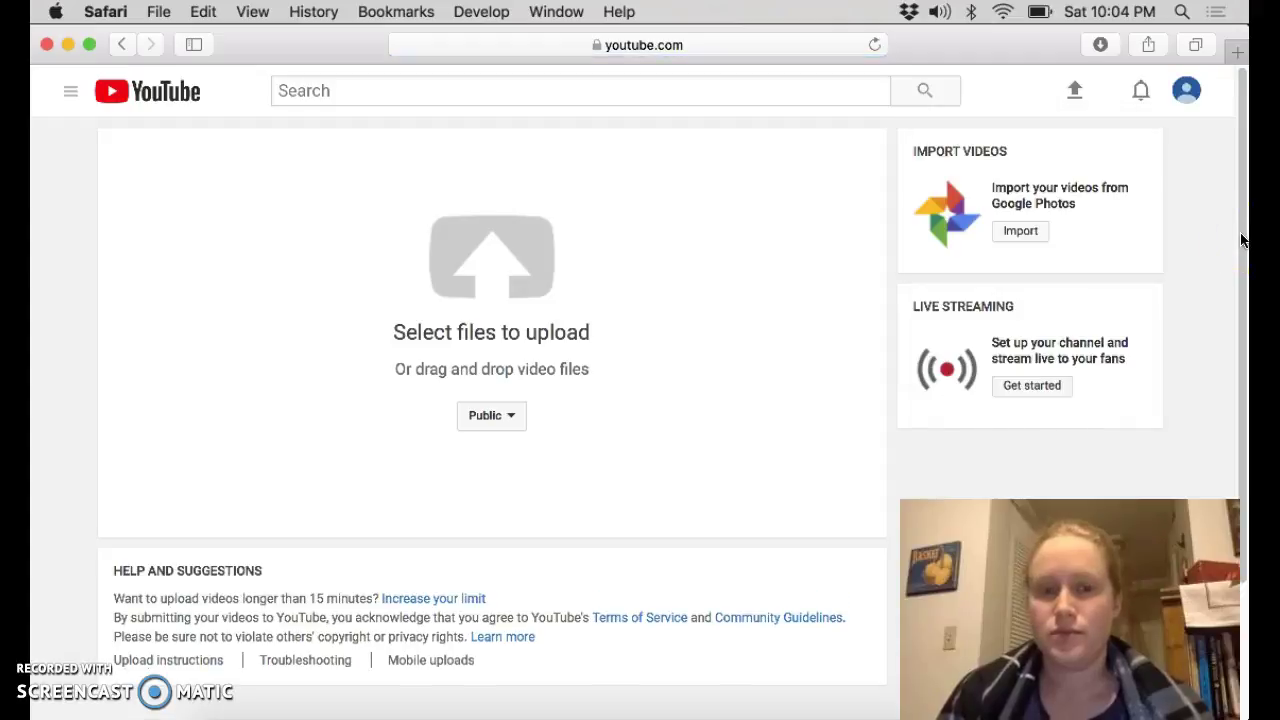
left_click(1181, 241)
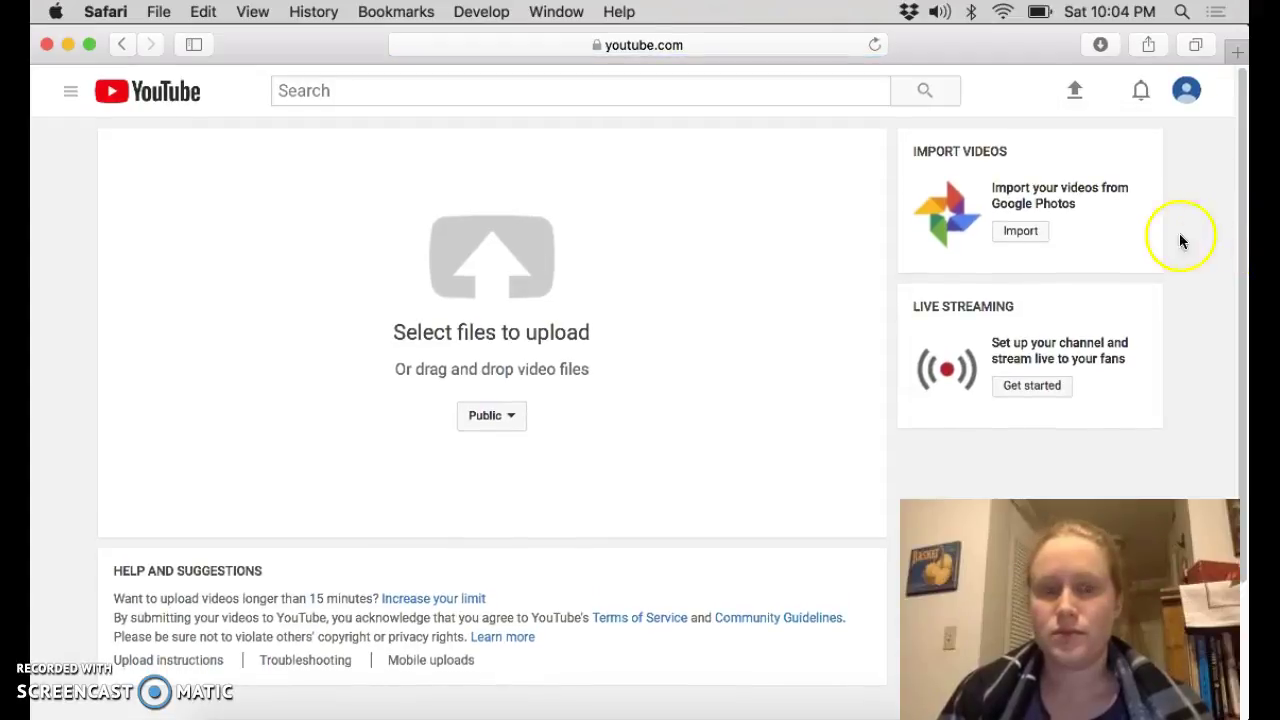
left_click(1188, 94)
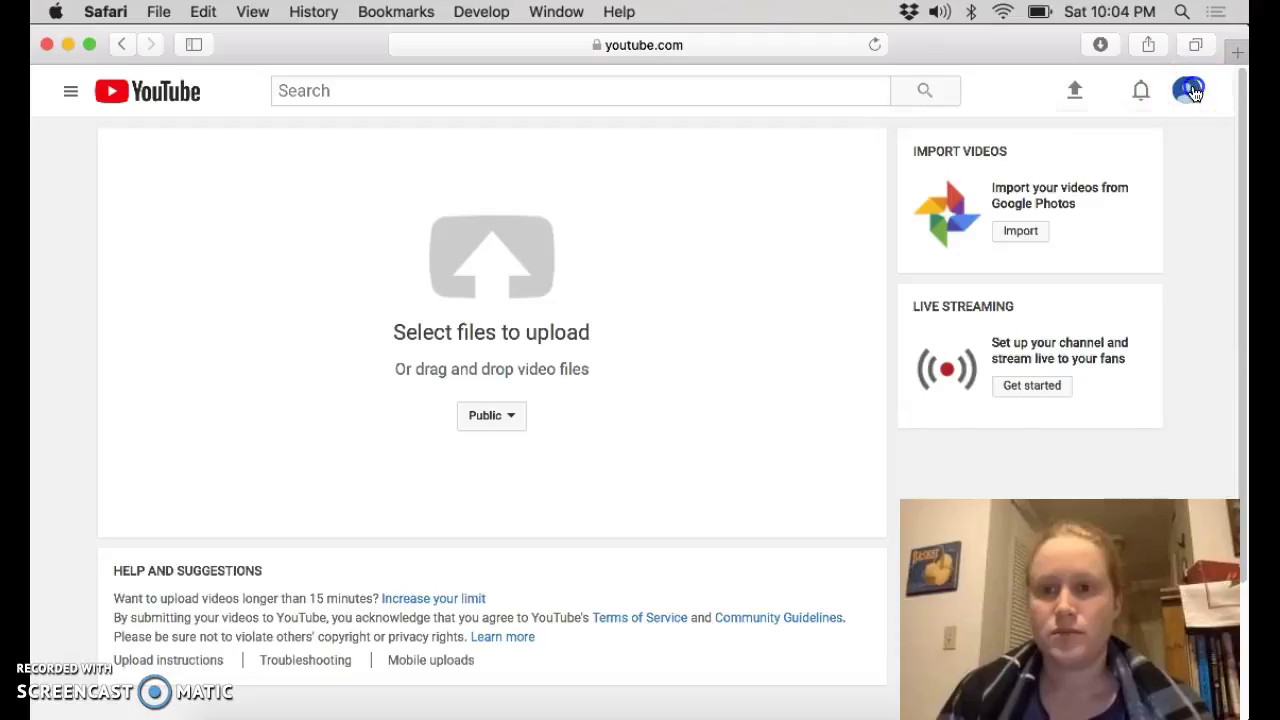
left_click(72, 96)
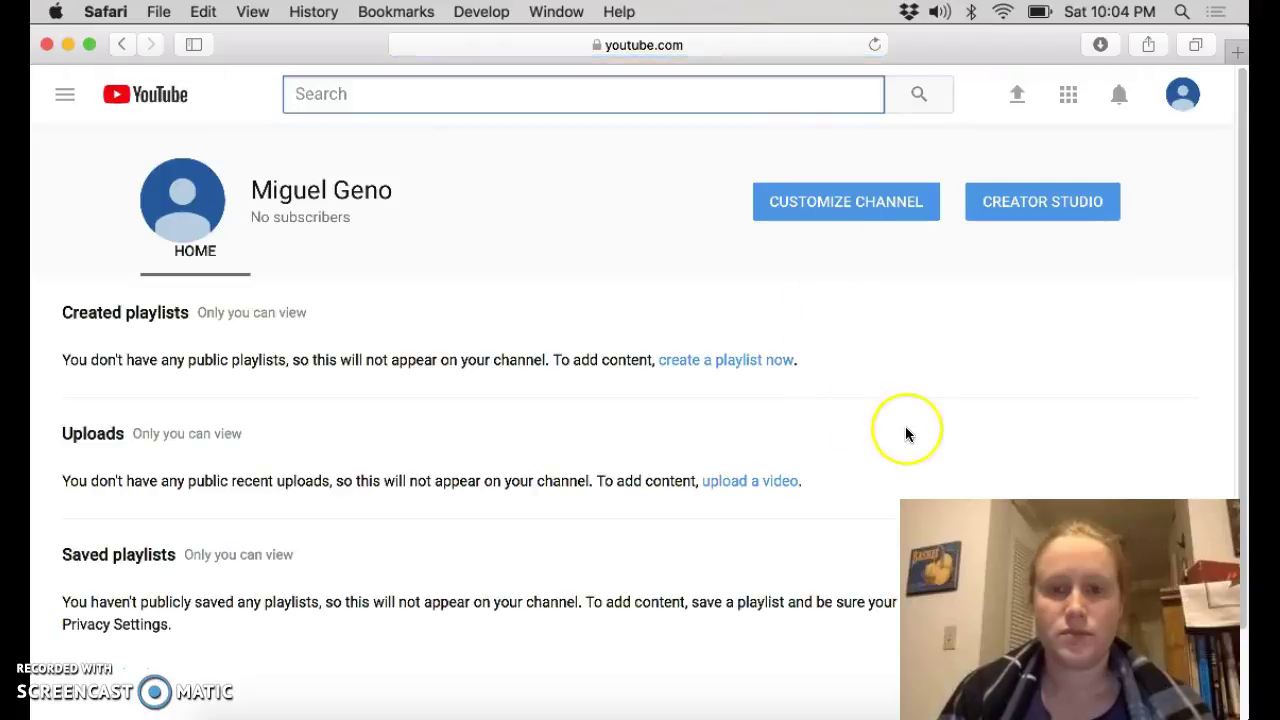
Step: Open Watch history from the navigation drawer and find 'Hi MOM!!!' among the Monsters Inc and Toy Story clips
scroll(906, 434, "down", 2)
scroll(906, 434, "up", 2)
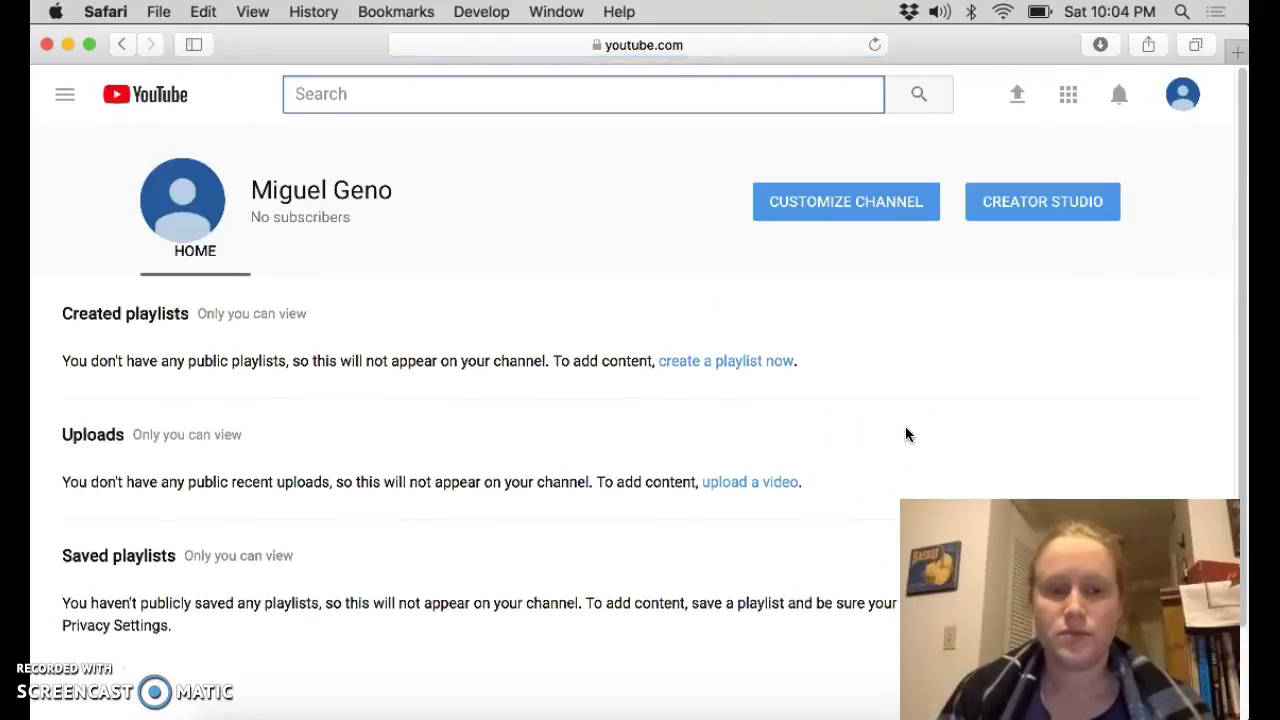
left_click(63, 98)
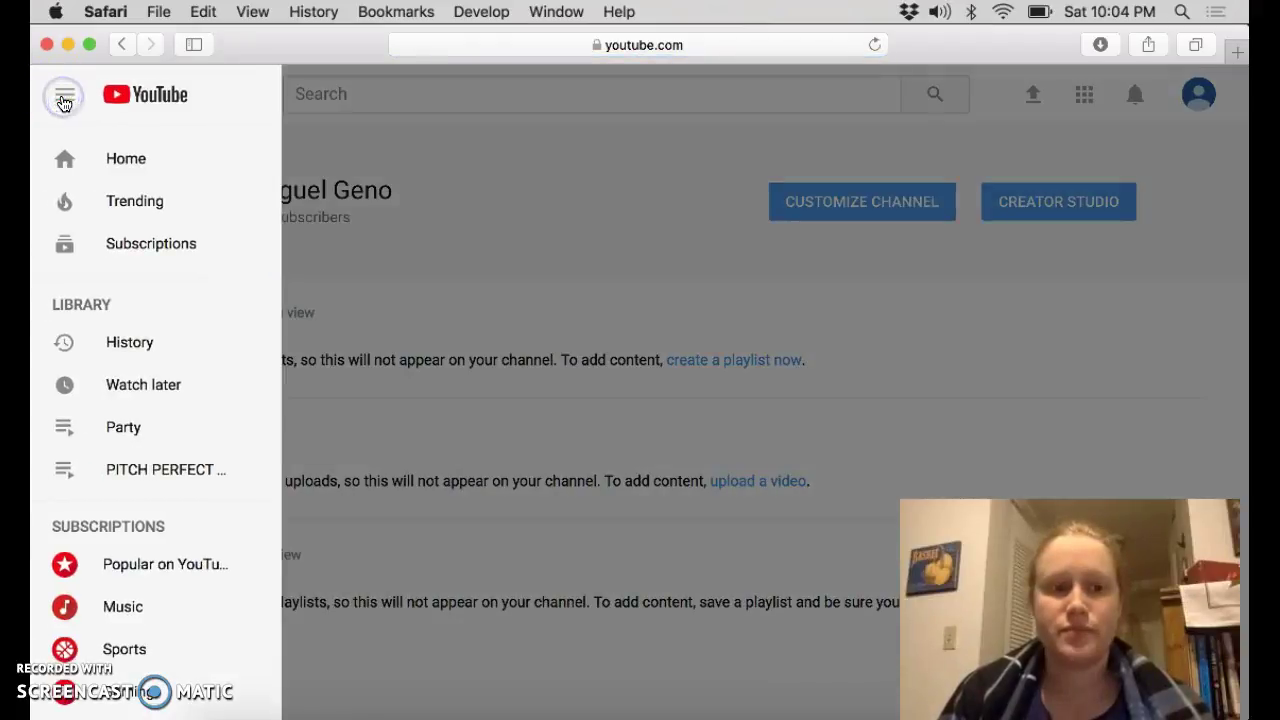
left_click(140, 345)
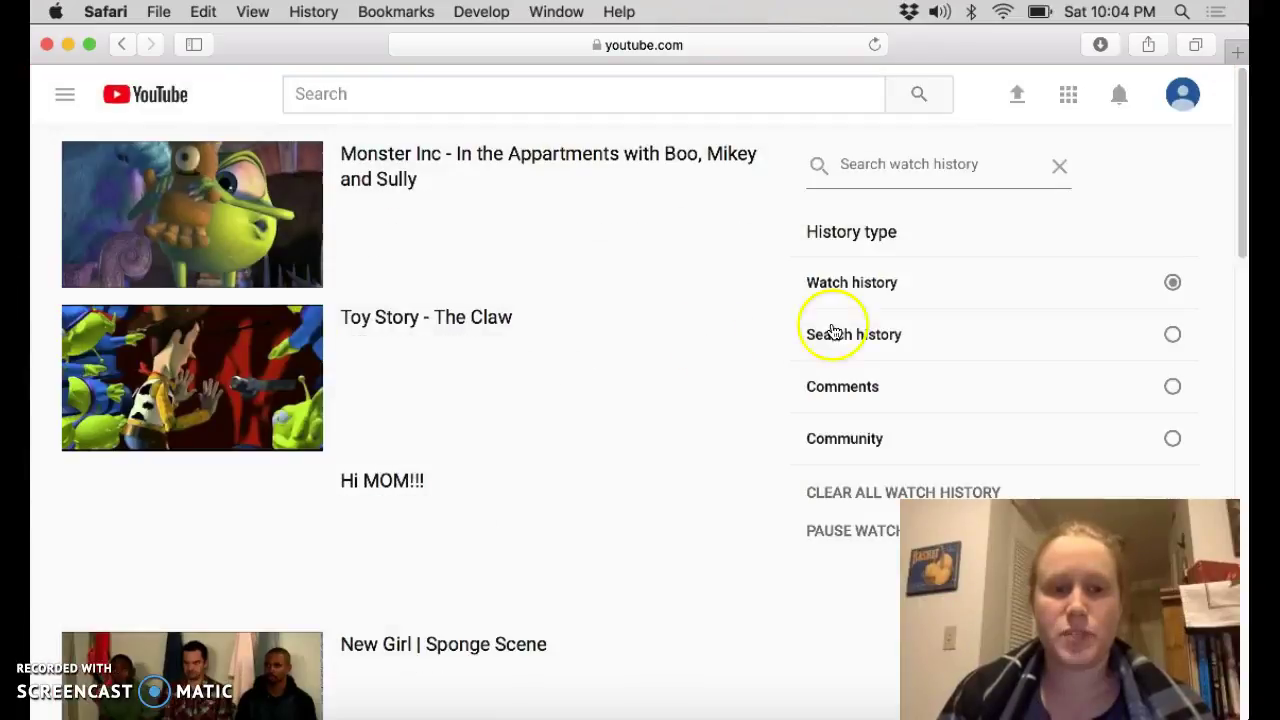
scroll(723, 417, "down", 1)
scroll(723, 417, "up", 1)
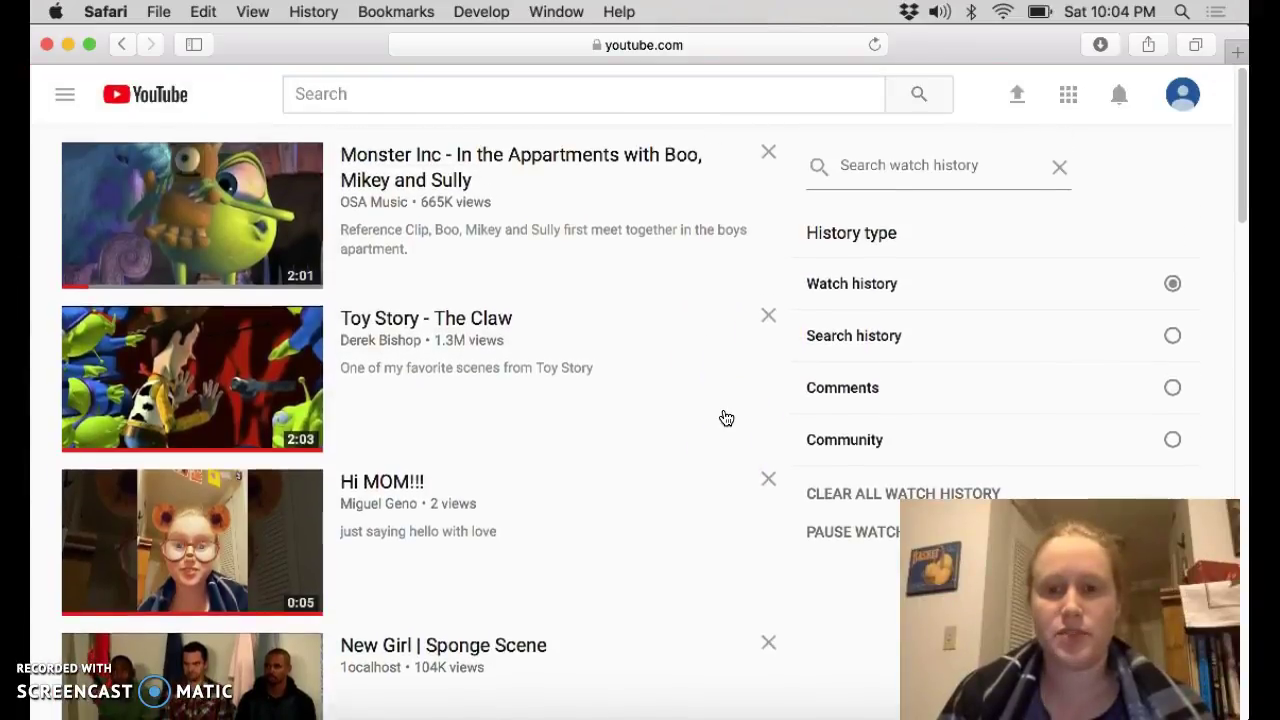
scroll(726, 417, "down", 2)
scroll(726, 417, "up", 2)
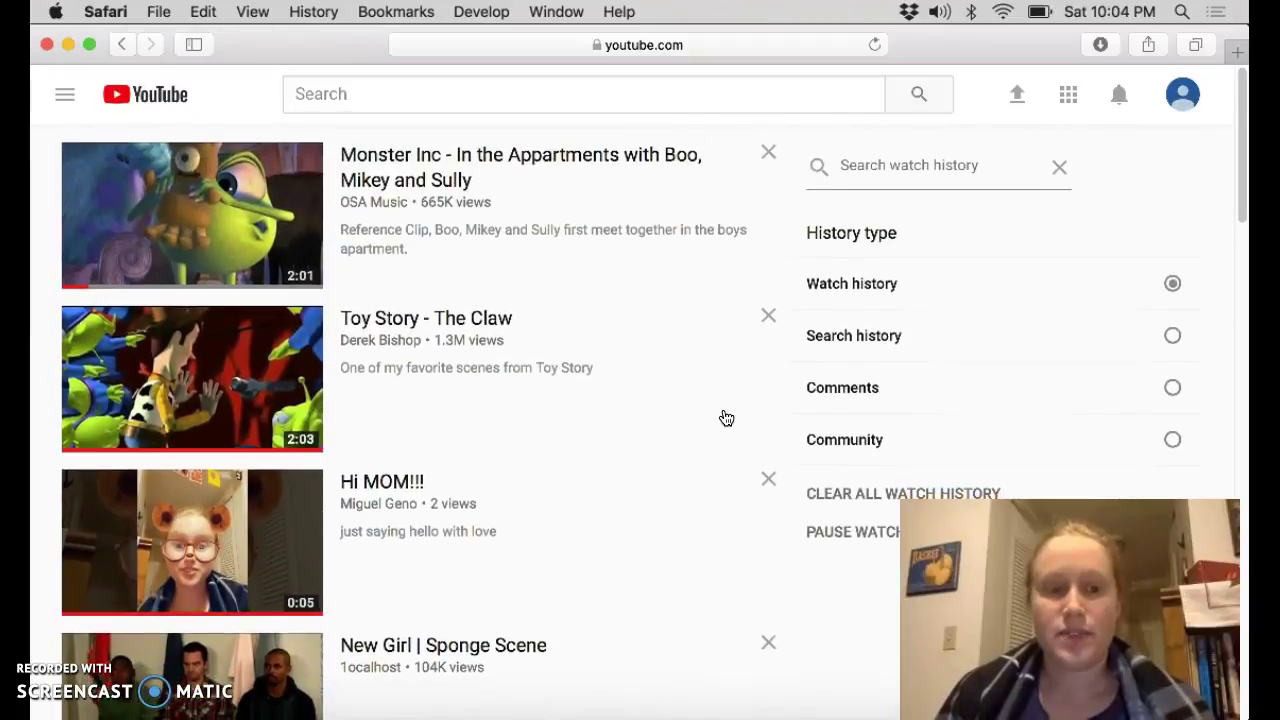